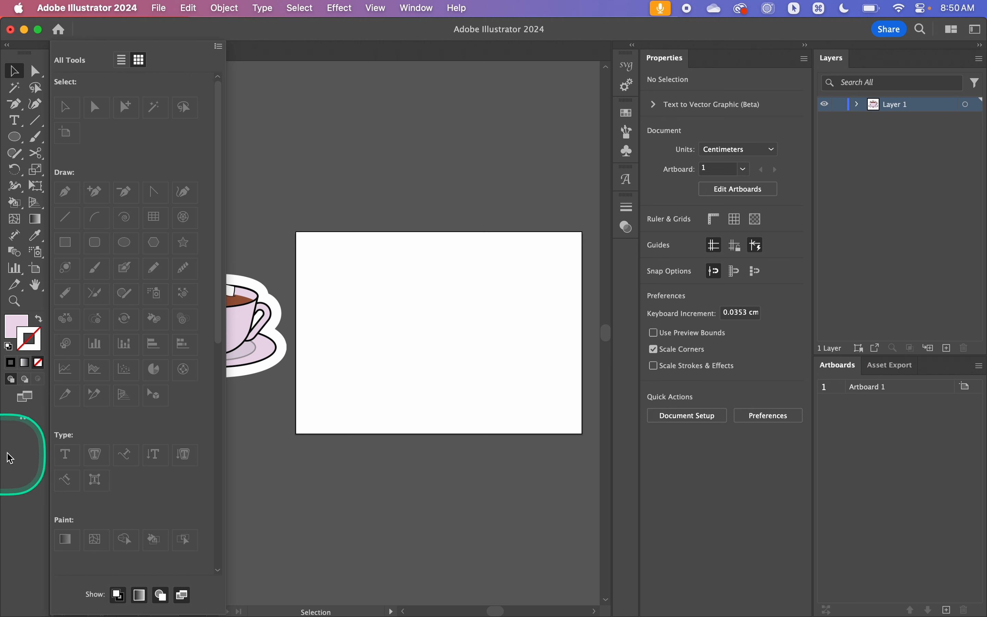
Draw a rectangle about 11.06 cm wide and 7.89 cm high on the artboard for the cup body.
{"action": "left_click", "coordinate": [25, 419]}
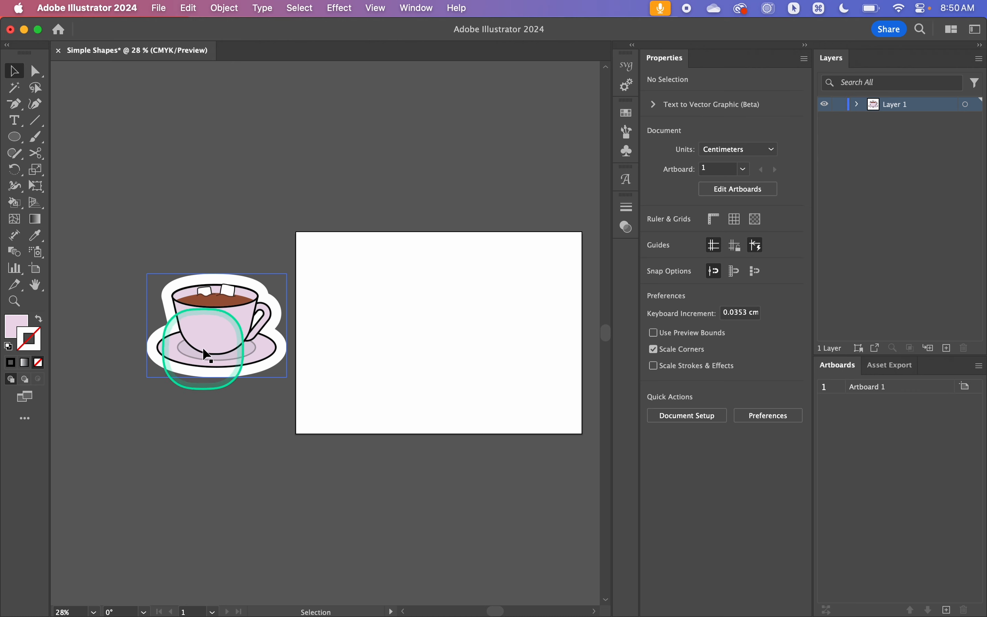
{"action": "scroll", "coordinate": [270, 402], "scroll_direction": "right", "scroll_amount": 2}
{"action": "scroll", "coordinate": [270, 402], "scroll_direction": "up", "scroll_amount": 1}
{"action": "scroll", "coordinate": [271, 403], "scroll_direction": "up", "scroll_amount": 2}
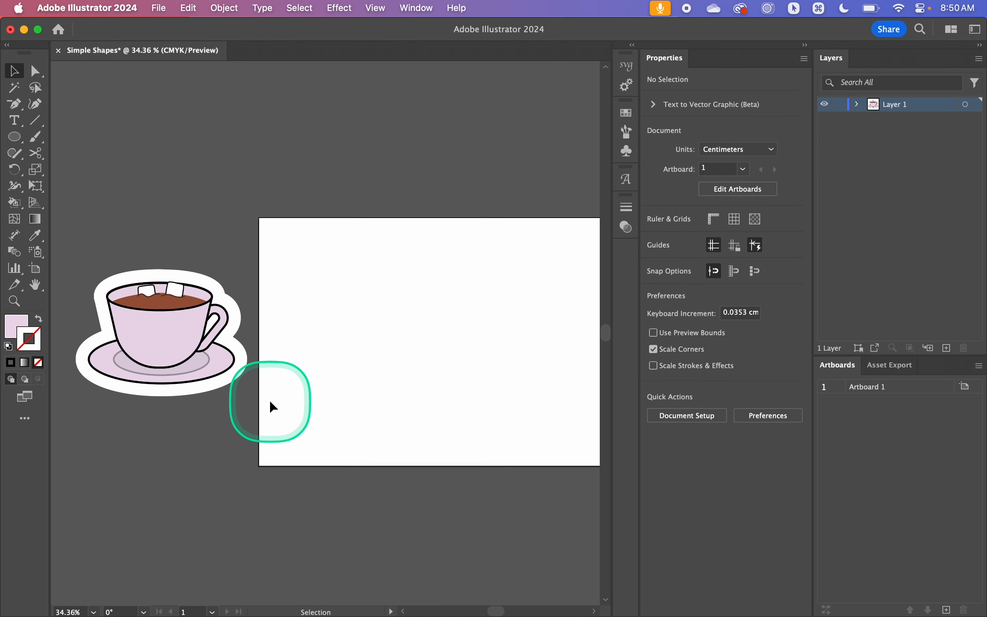
{"action": "key", "text": "m"}
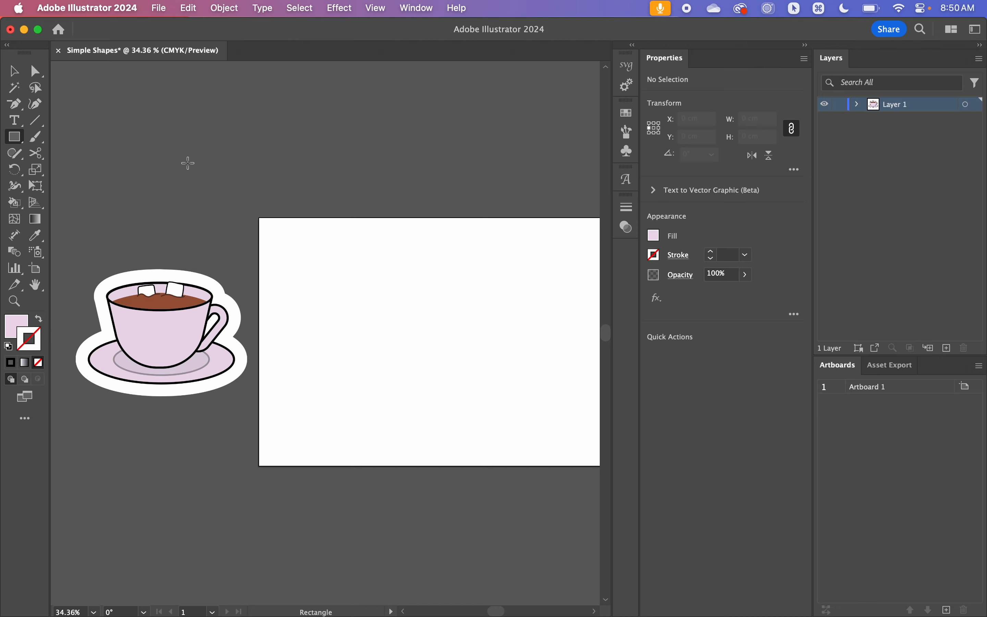
{"action": "left_click", "coordinate": [14, 137]}
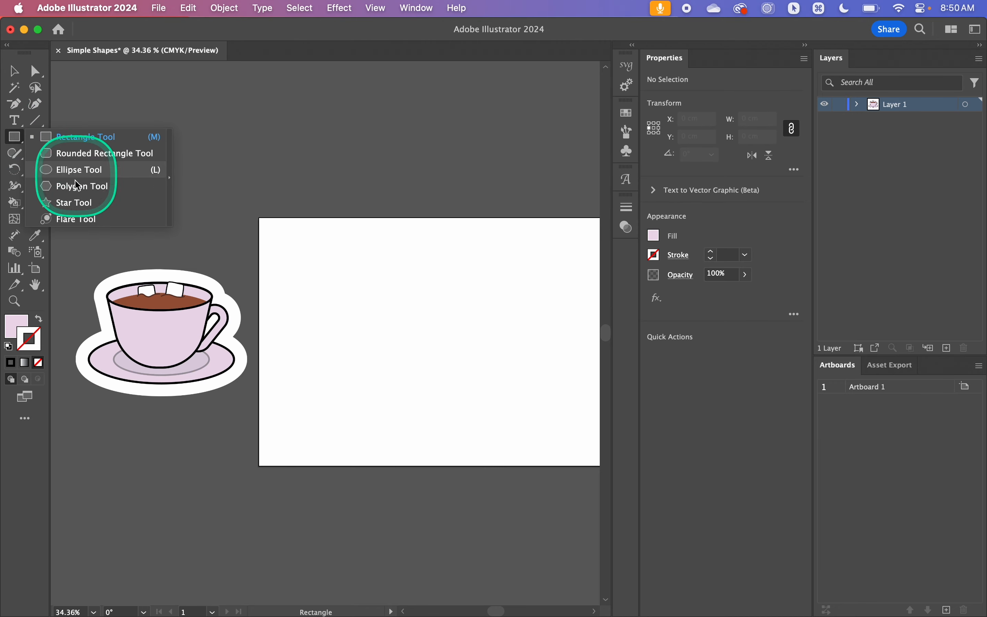
{"action": "left_click", "coordinate": [14, 141]}
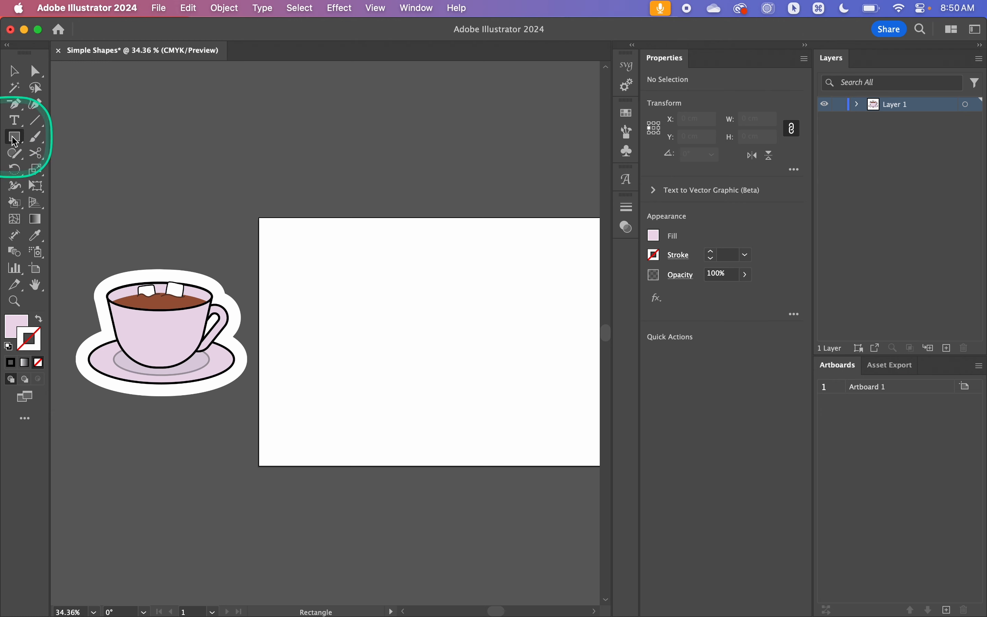
{"action": "left_click_drag", "start_coordinate": [304, 284], "coordinate": [436, 376]}
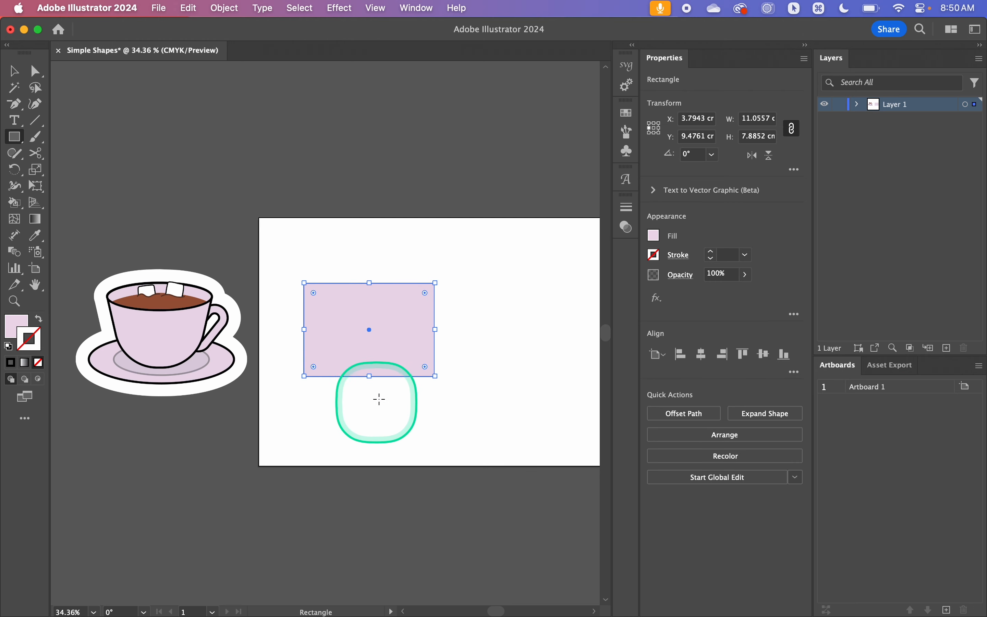
{"action": "key", "text": "v"}
{"action": "left_click", "coordinate": [400, 397]}
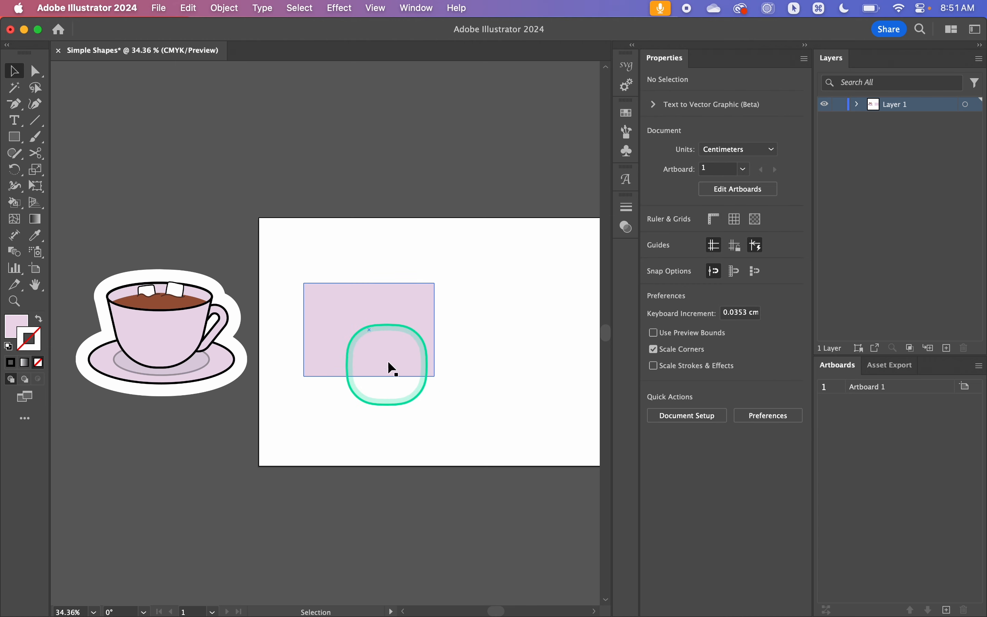
Move the rectangle about 2.9 cm right and 0.9 cm up, and apply the default white fill and 1 pt black stroke.
{"action": "left_click_drag", "start_coordinate": [391, 358], "coordinate": [424, 348]}
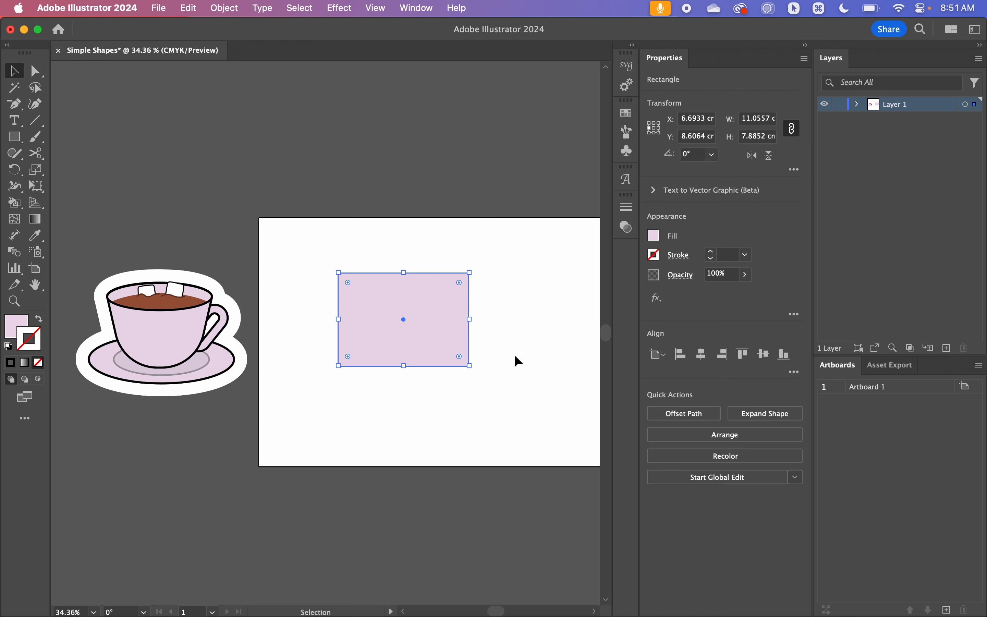
{"action": "key", "text": "d"}
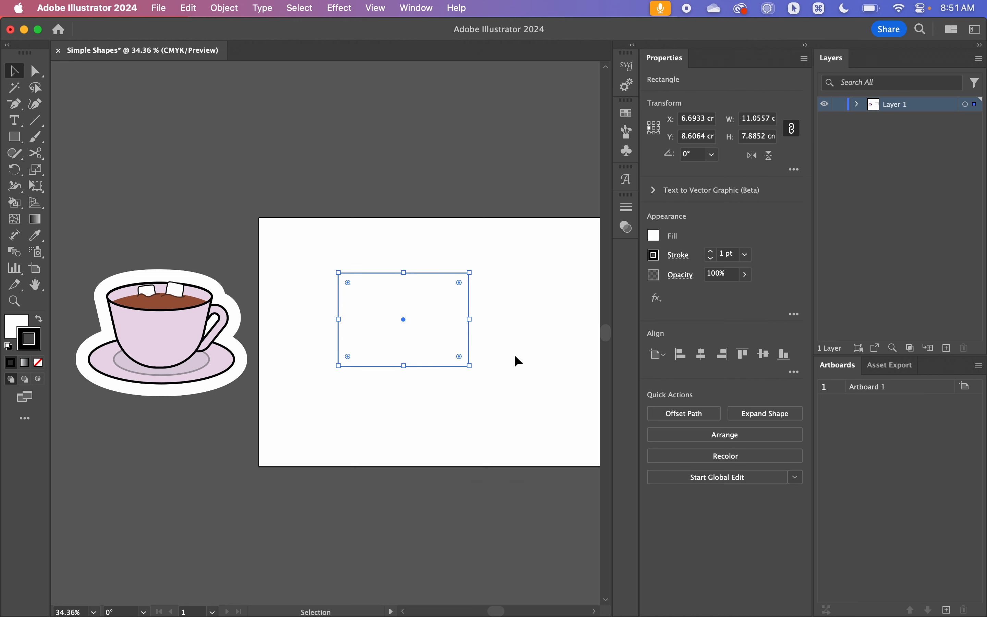
{"action": "left_click", "coordinate": [511, 281]}
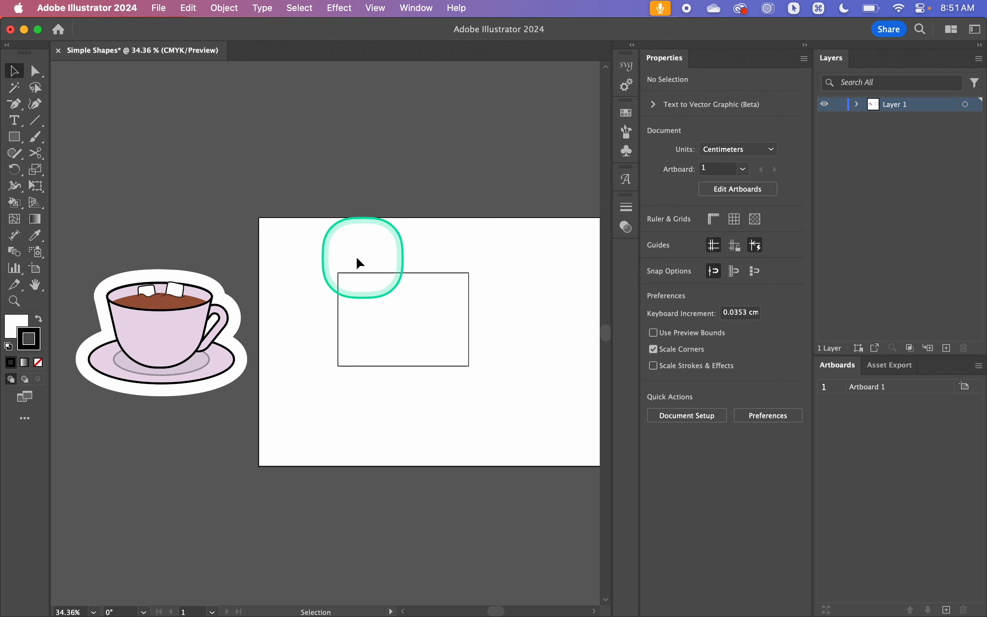
Scale the rectangle's two bottom anchor points horizontally inward to taper it into a symmetrical trapezoid.
{"action": "scroll", "coordinate": [413, 337], "scroll_direction": "down", "scroll_amount": 2}
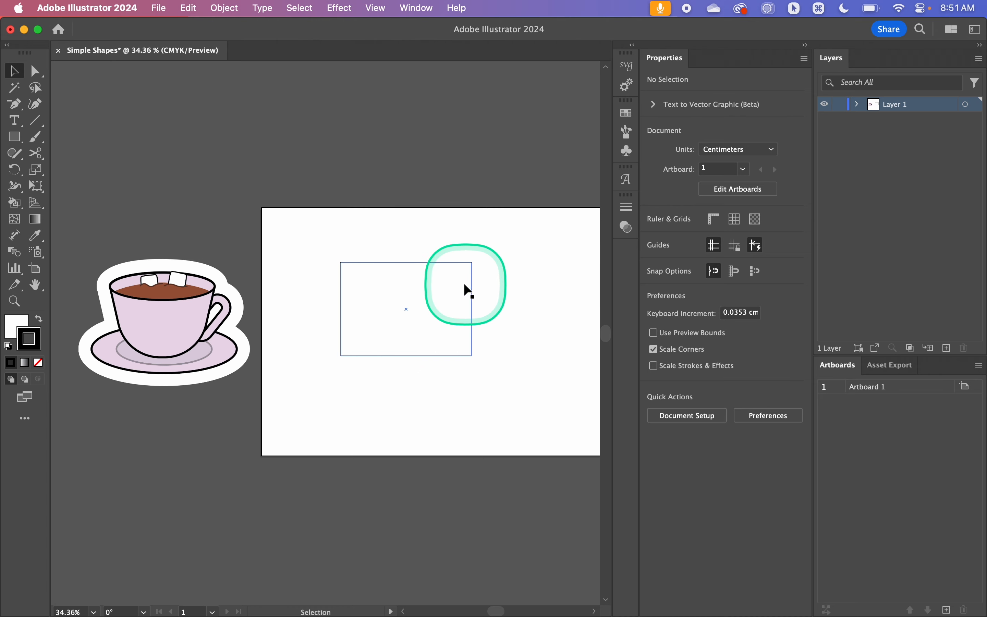
{"action": "left_click", "coordinate": [411, 286]}
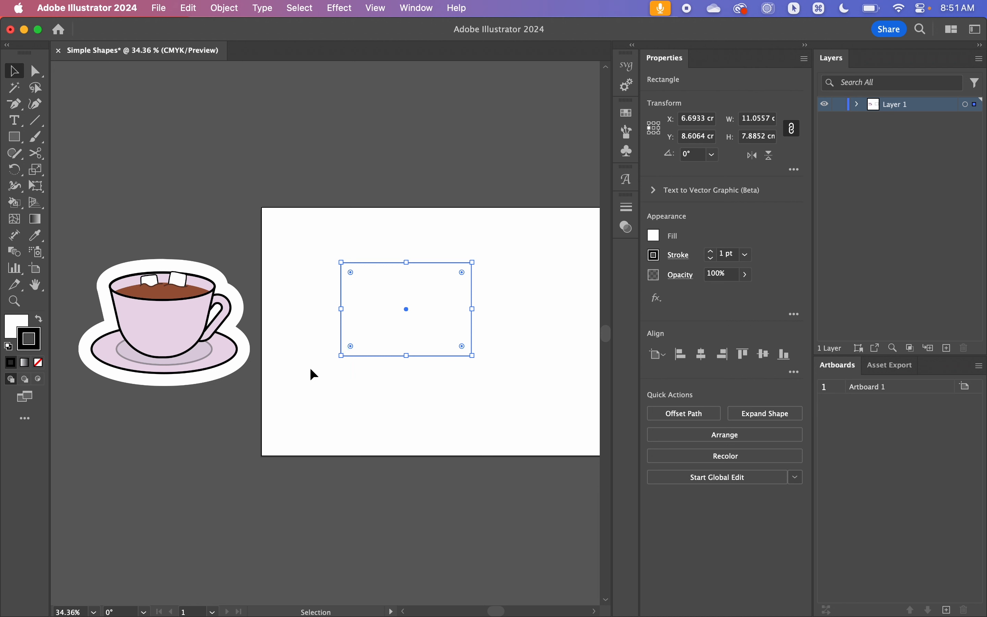
{"action": "key", "text": "a"}
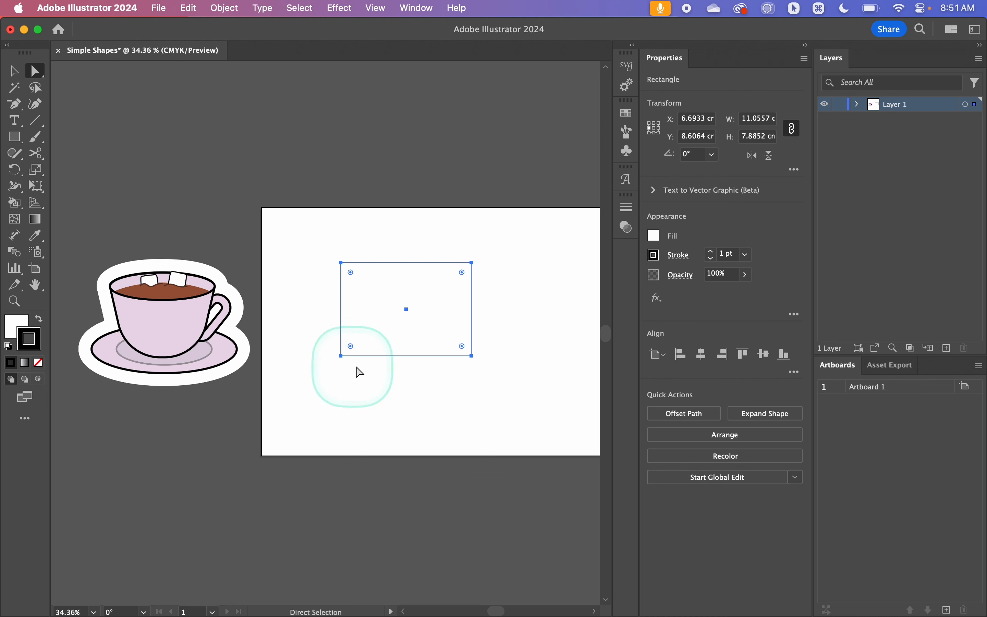
{"action": "left_click", "coordinate": [341, 355]}
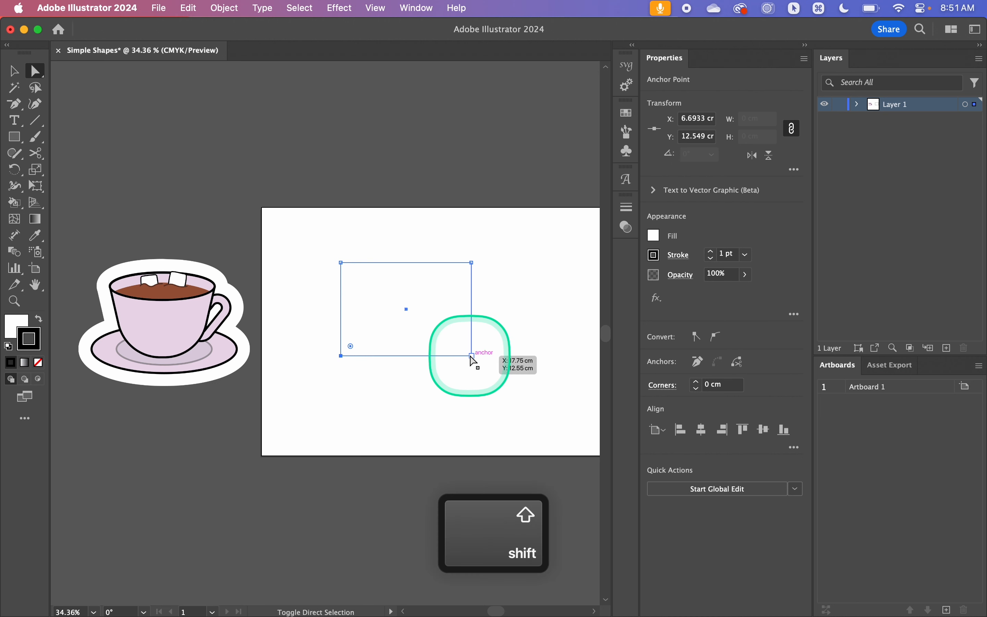
{"action": "left_click", "coordinate": [471, 355], "text": "shift"}
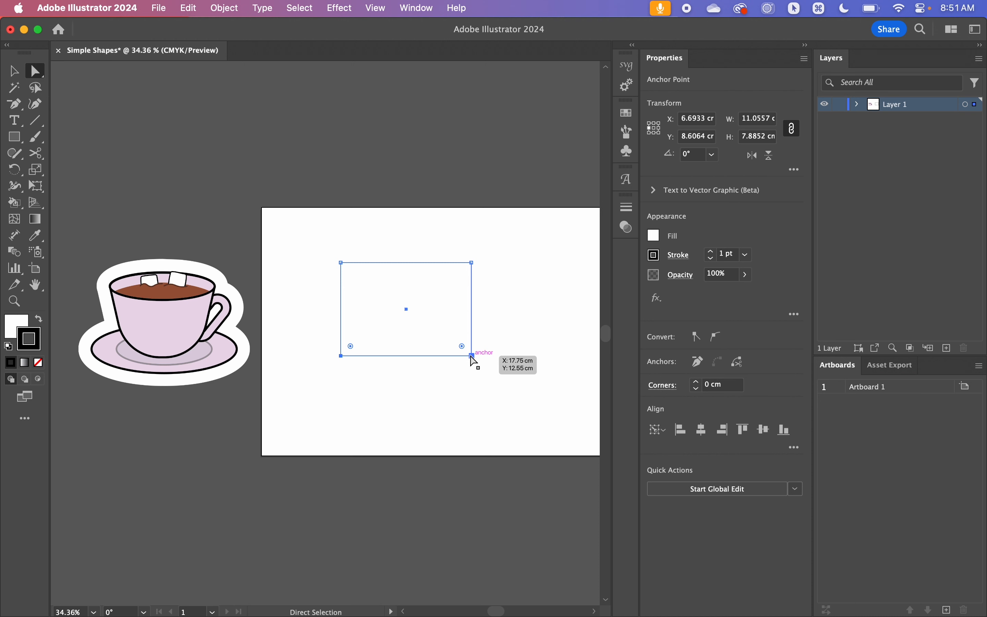
{"action": "key", "text": "s"}
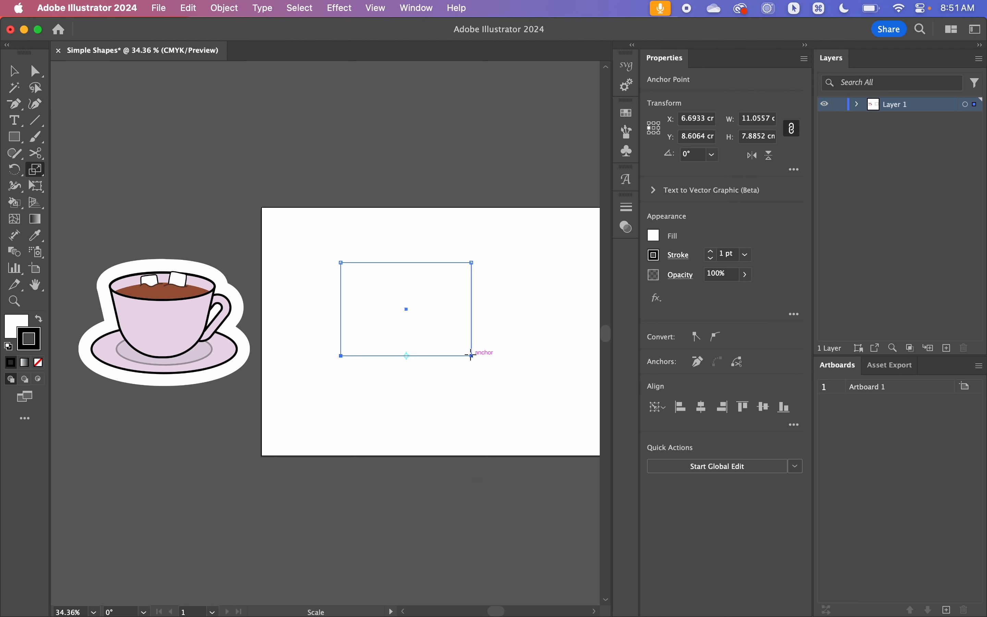
{"action": "left_click_drag", "start_coordinate": [473, 356], "coordinate": [451, 354]}
{"action": "key", "text": "v"}
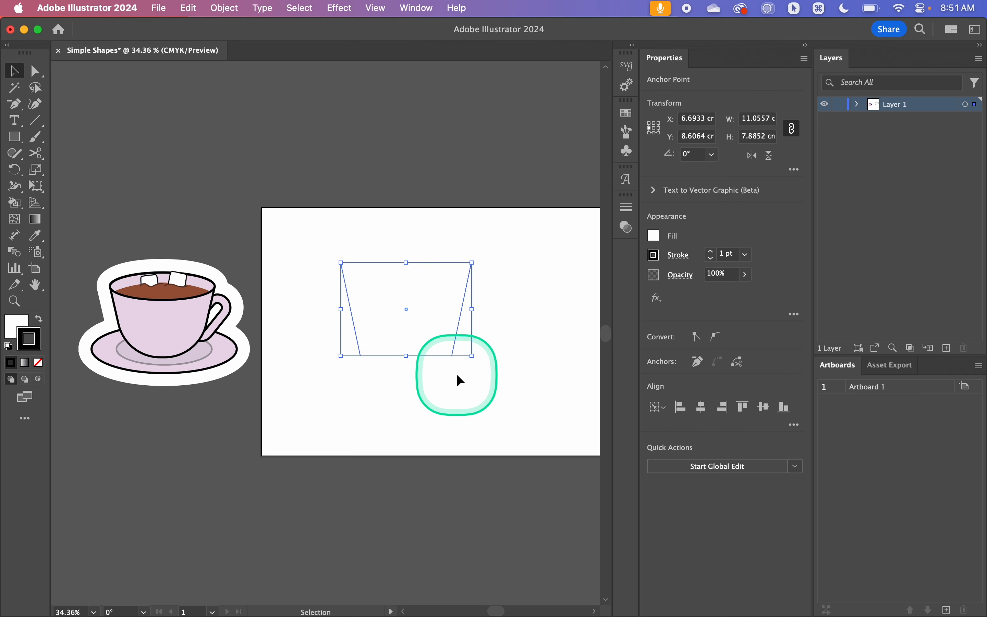
{"action": "left_click", "coordinate": [455, 375]}
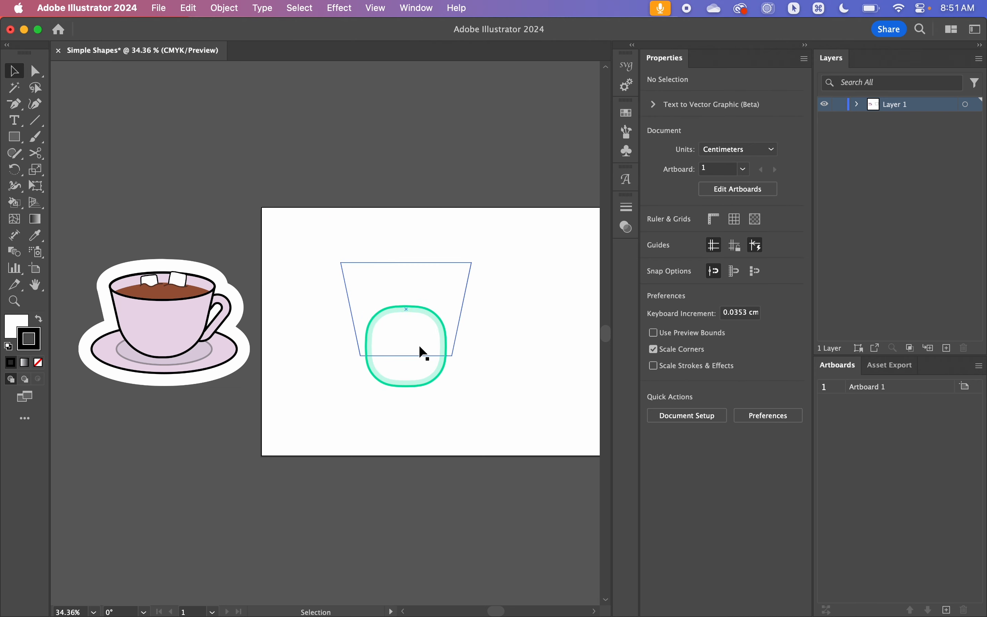
Round both bottom corners of the trapezoid almost to the maximum radius to form a bowl-shaped cup body.
{"action": "left_click", "coordinate": [439, 329]}
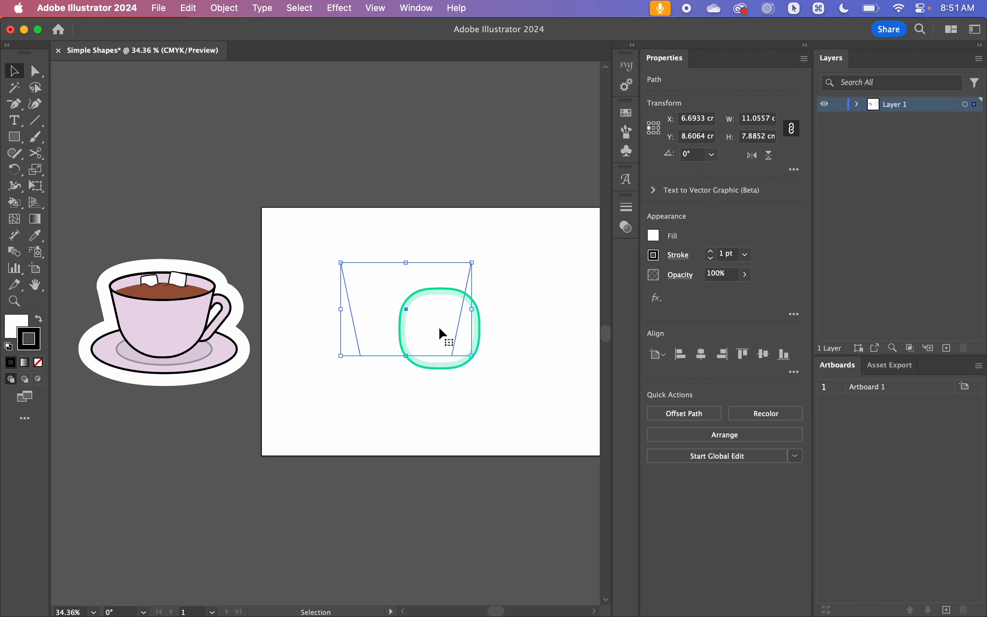
{"action": "key", "text": "a"}
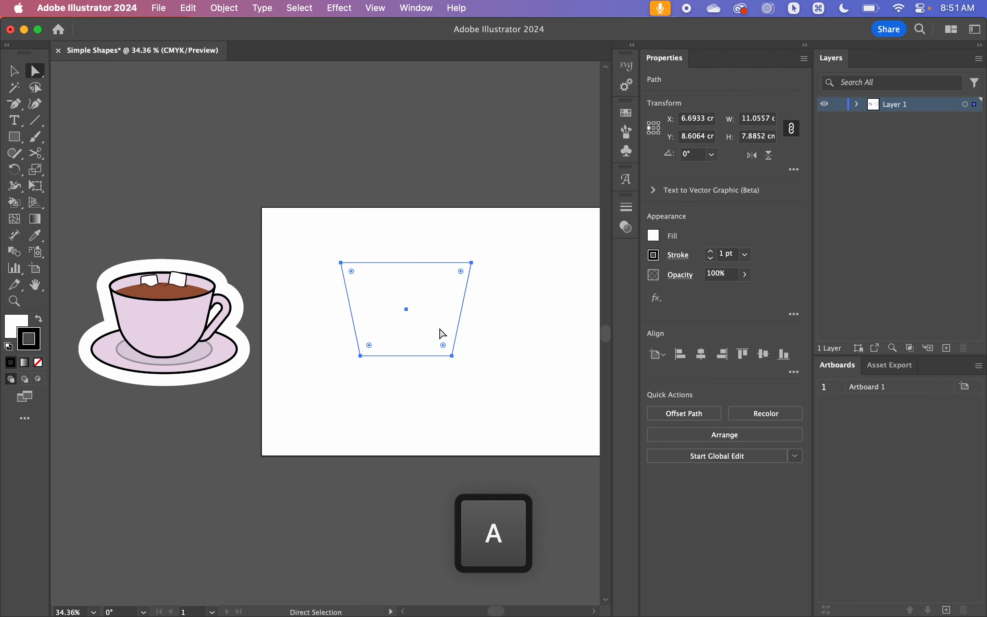
{"action": "left_click", "coordinate": [360, 356]}
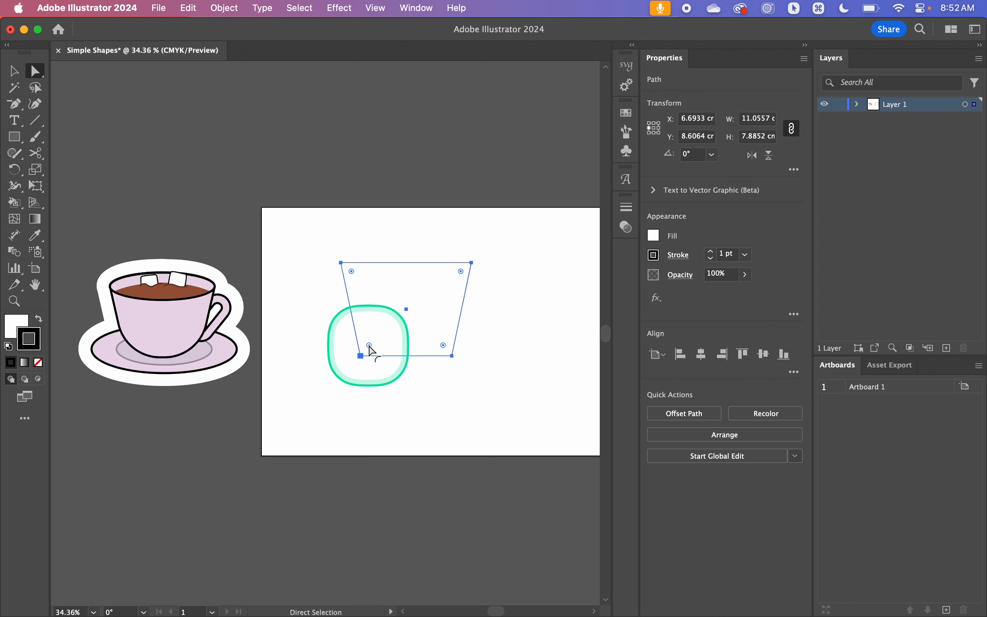
{"action": "left_click", "coordinate": [369, 345]}
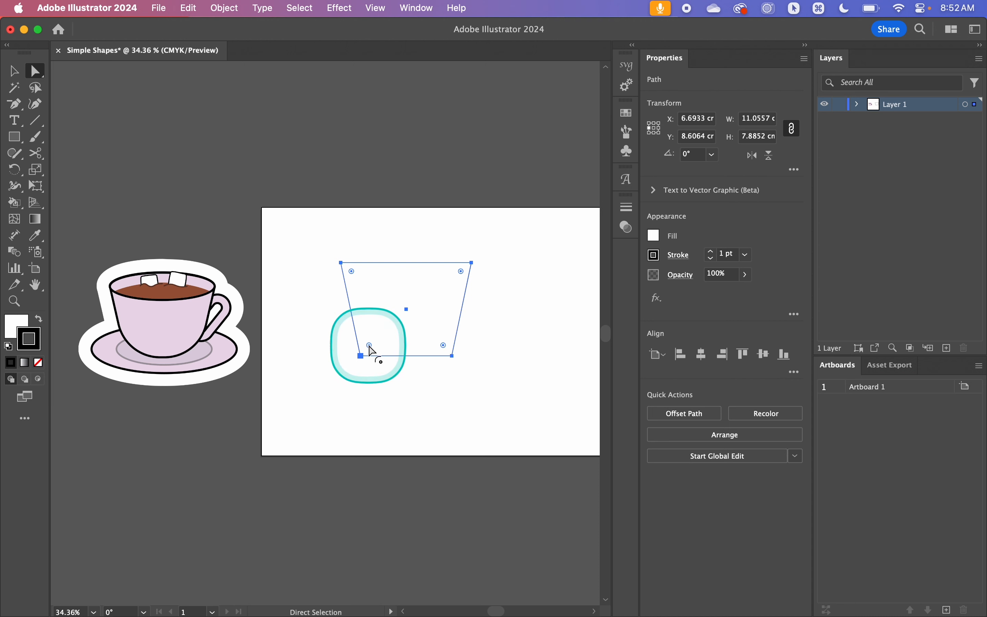
{"action": "left_click", "coordinate": [444, 345], "text": "shift"}
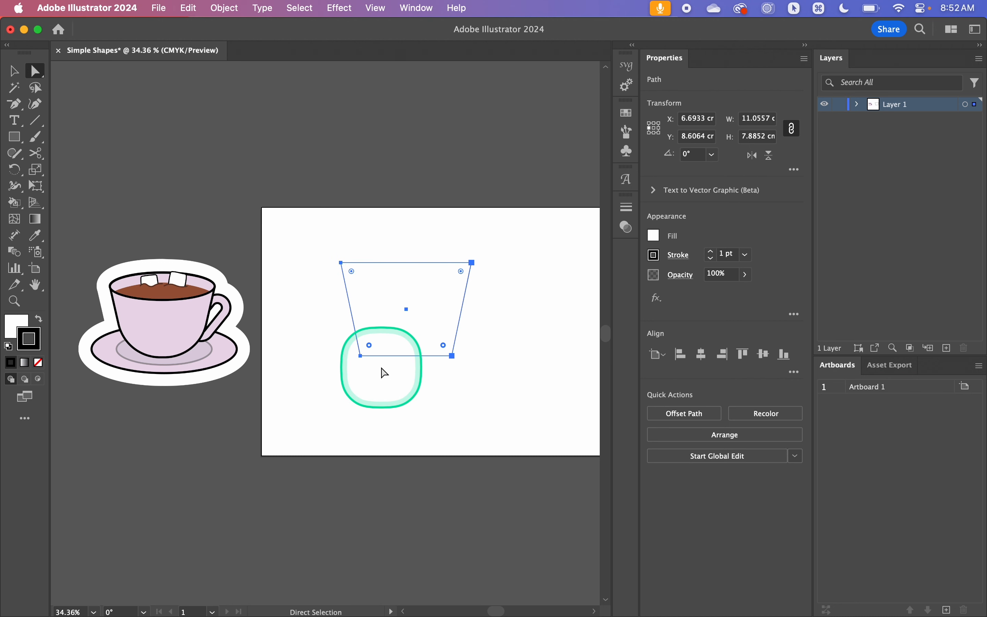
{"action": "left_click_drag", "start_coordinate": [370, 345], "coordinate": [392, 302]}
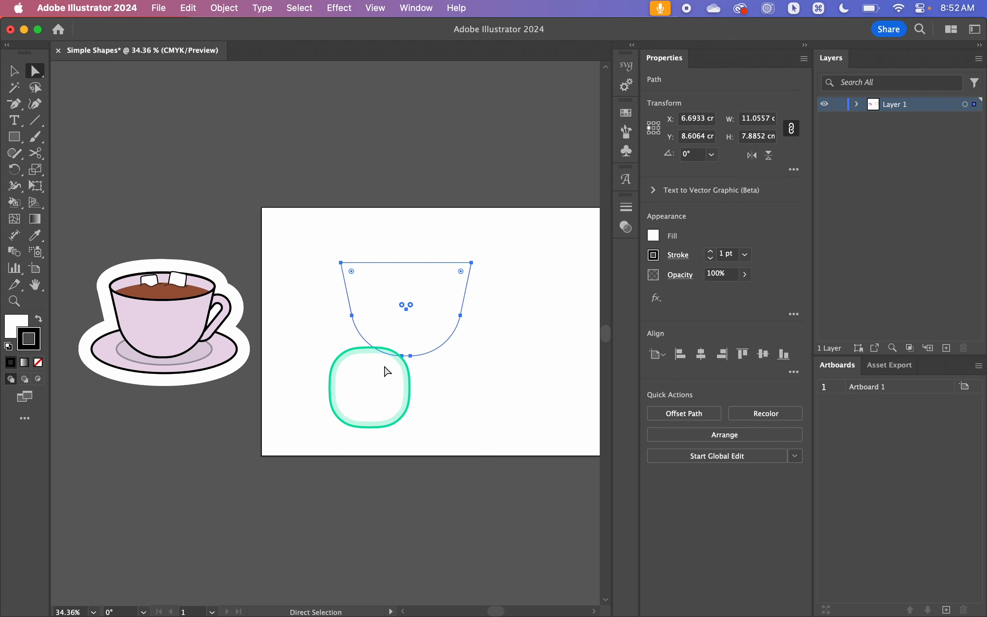
{"action": "key", "text": "v"}
{"action": "scroll", "coordinate": [416, 465], "scroll_direction": "up", "scroll_amount": 2}
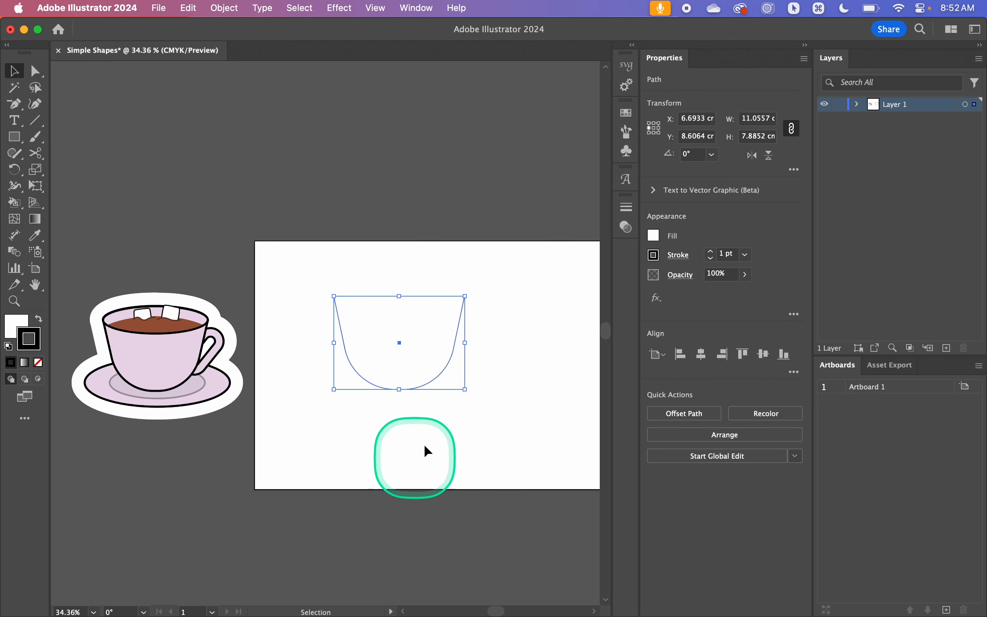
{"action": "left_click", "coordinate": [435, 433]}
Move the cup body slightly straight down on the artboard.
{"action": "left_click", "coordinate": [444, 322]}
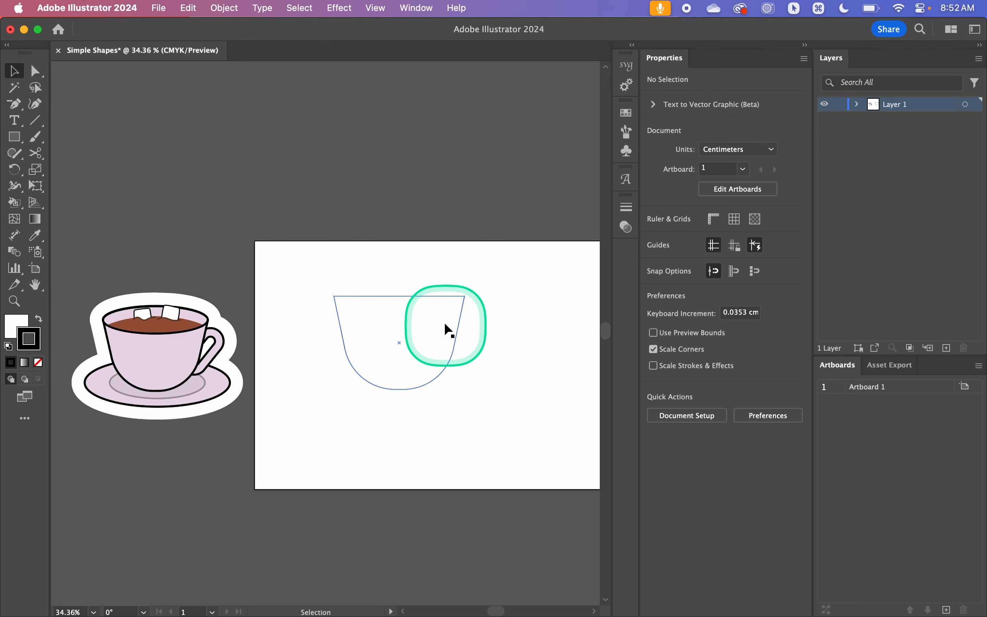
{"action": "left_click_drag", "start_coordinate": [442, 324], "coordinate": [442, 332]}
{"action": "left_click", "coordinate": [498, 319]}
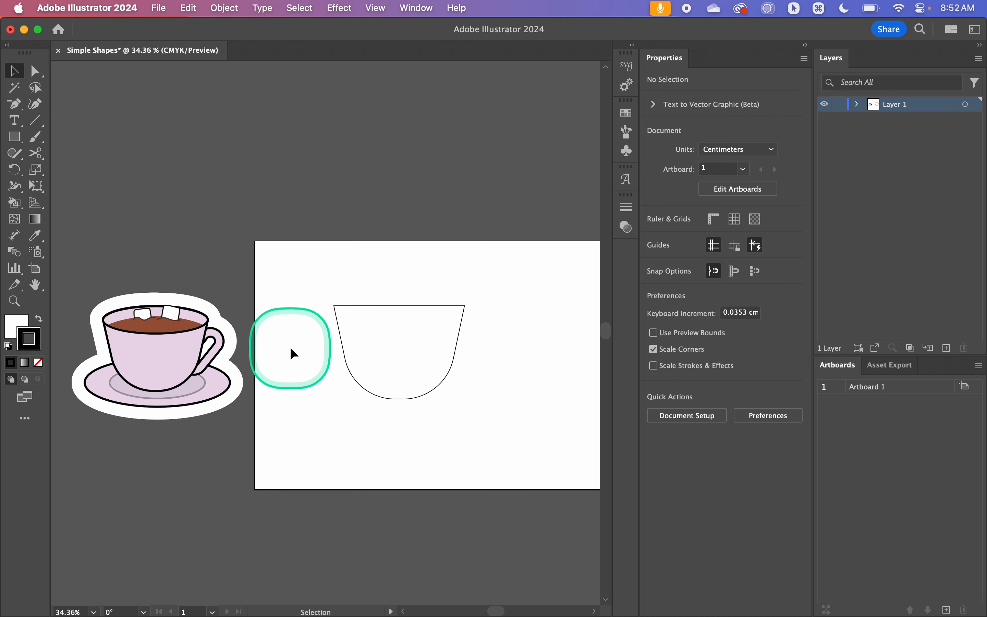
Draw an ellipse about 11.06 by 3.13 cm for the rim, centred on the cup body's top edge and spanning its full width.
{"action": "key", "text": "l"}
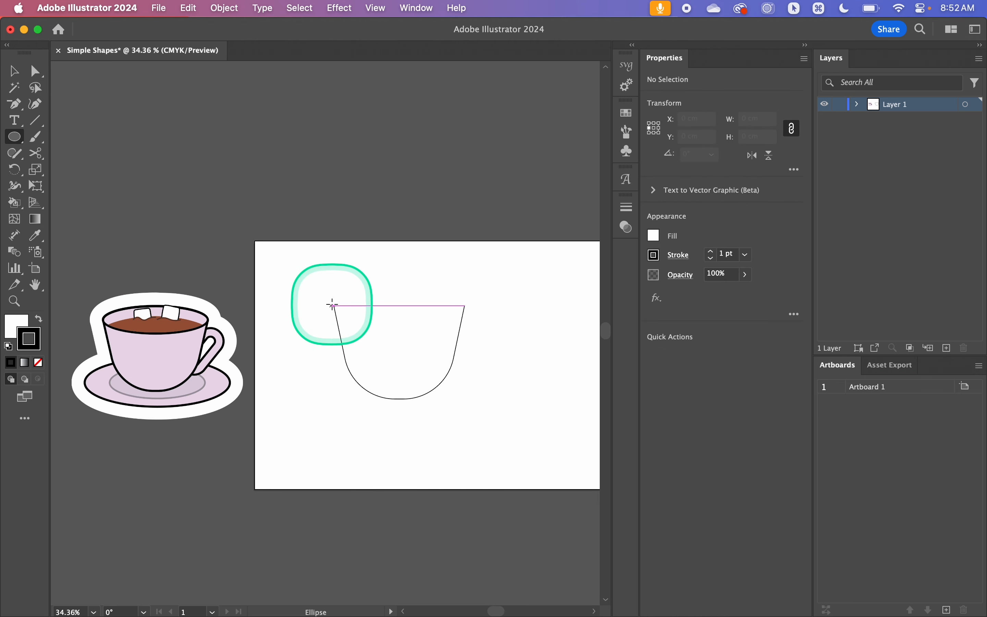
{"action": "left_click_drag", "start_coordinate": [334, 306], "coordinate": [427, 315]}
{"action": "key", "text": "v"}
{"action": "left_click", "coordinate": [518, 300]}
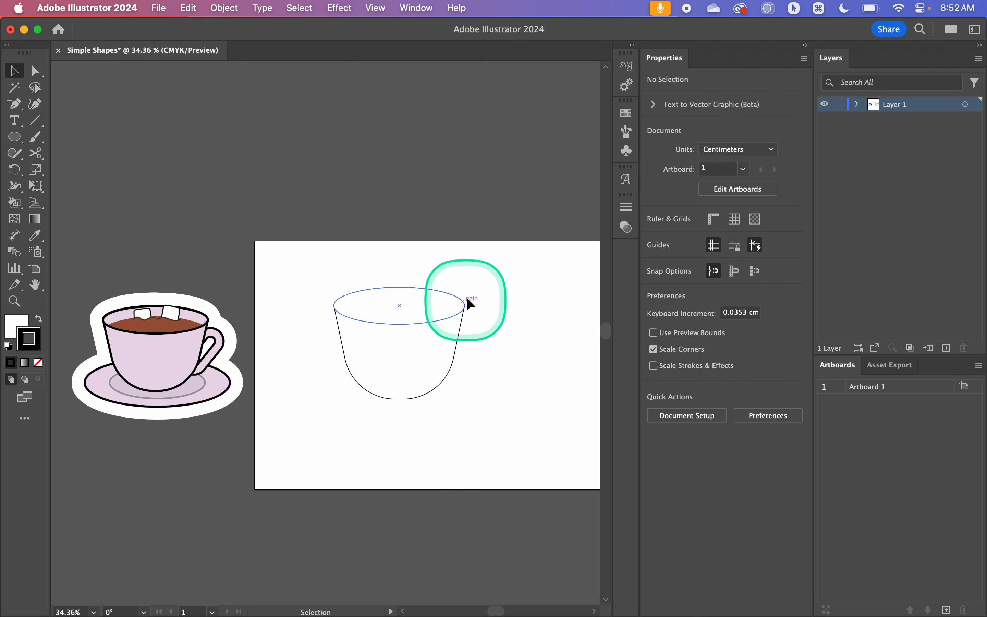
{"action": "left_click", "coordinate": [454, 303]}
{"action": "scroll", "coordinate": [461, 301], "scroll_direction": "up", "scroll_amount": 5}
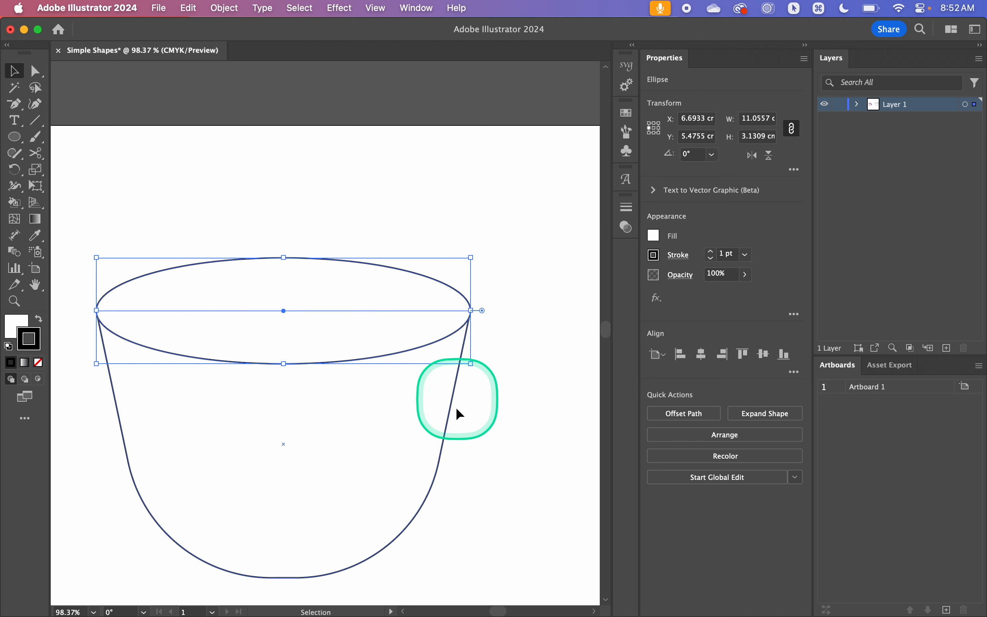
{"action": "scroll", "coordinate": [465, 424], "scroll_direction": "down", "scroll_amount": 3}
{"action": "scroll", "coordinate": [468, 424], "scroll_direction": "down", "scroll_amount": 2}
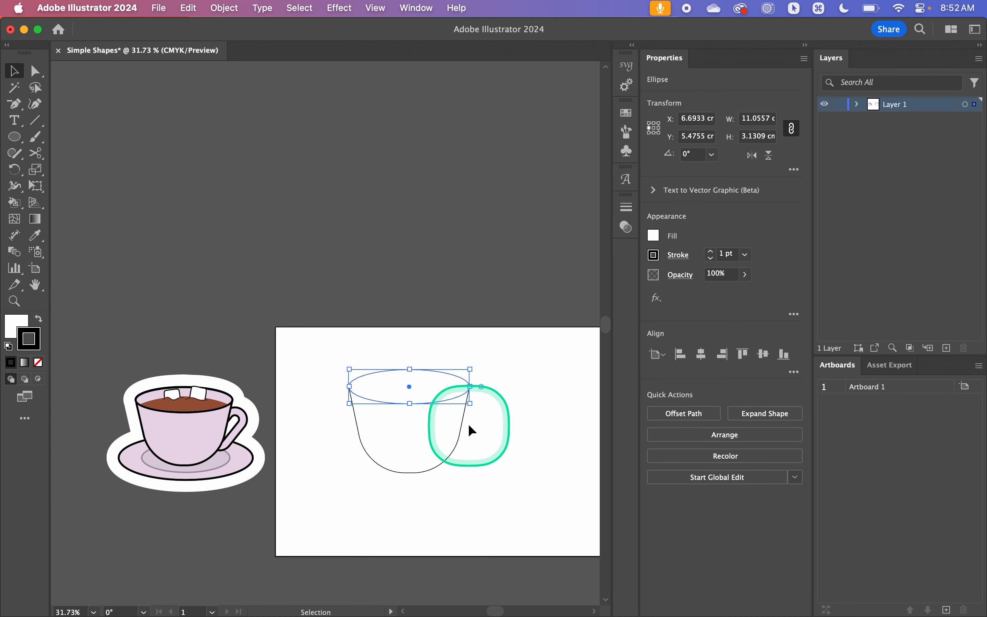
{"action": "left_click", "coordinate": [498, 426]}
Draw a rectangle about 5.02 by 10.92 cm beside the cup's right side and round all its corners fully into a pill.
{"action": "scroll", "coordinate": [498, 426], "scroll_direction": "down", "scroll_amount": 3}
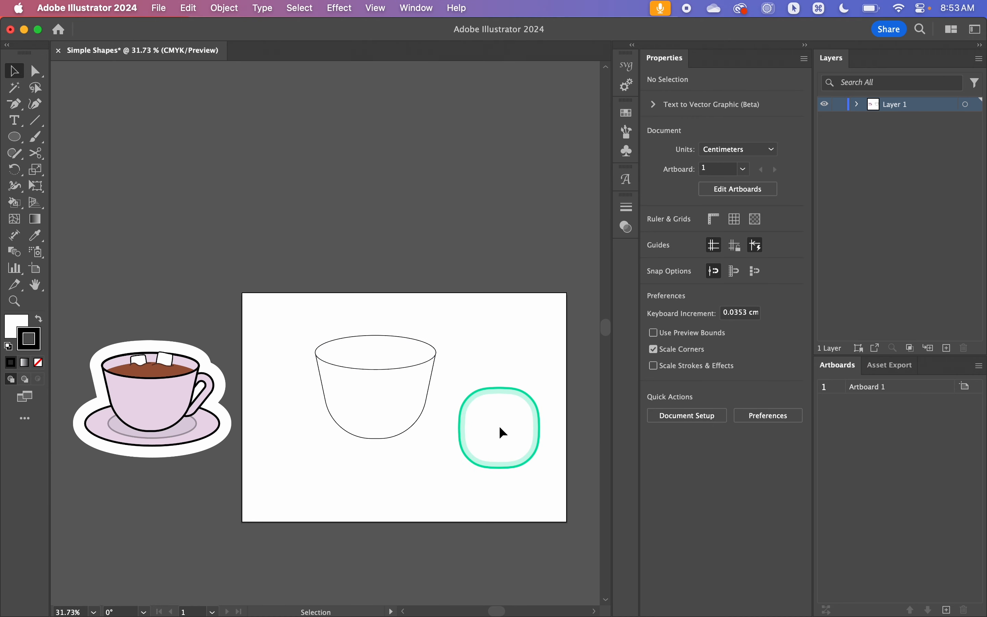
{"action": "scroll", "coordinate": [498, 426], "scroll_direction": "left", "scroll_amount": 1}
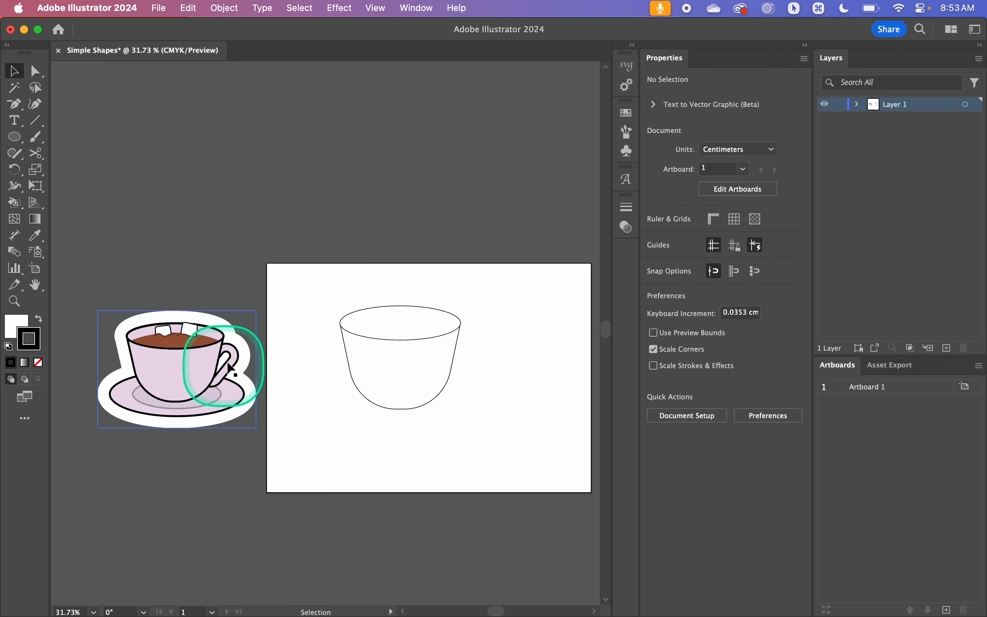
{"action": "scroll", "coordinate": [267, 401], "scroll_direction": "right", "scroll_amount": 3}
{"action": "scroll", "coordinate": [267, 402], "scroll_direction": "down", "scroll_amount": 1}
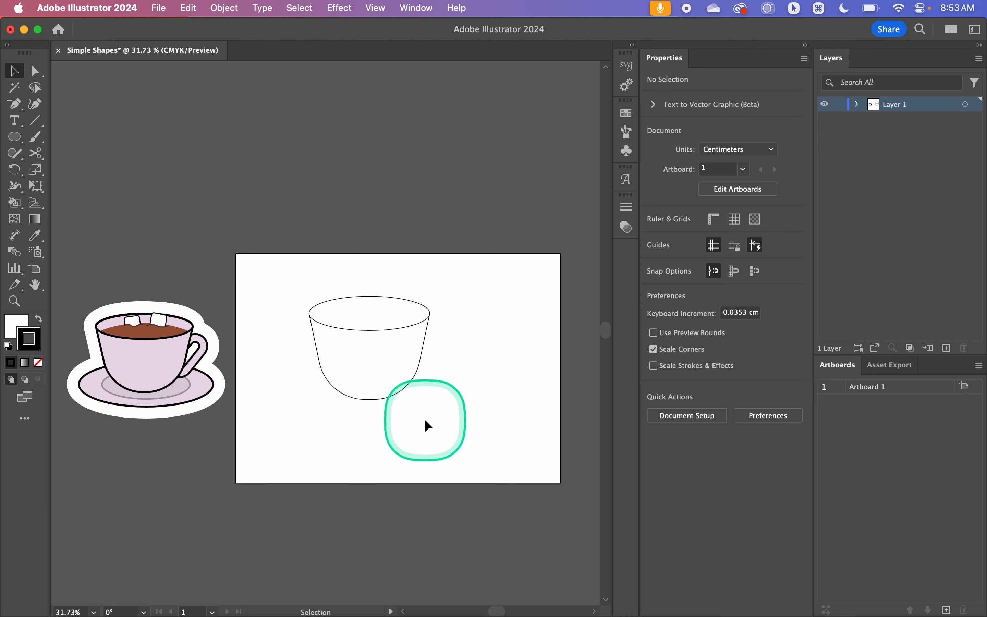
{"action": "key", "text": "m"}
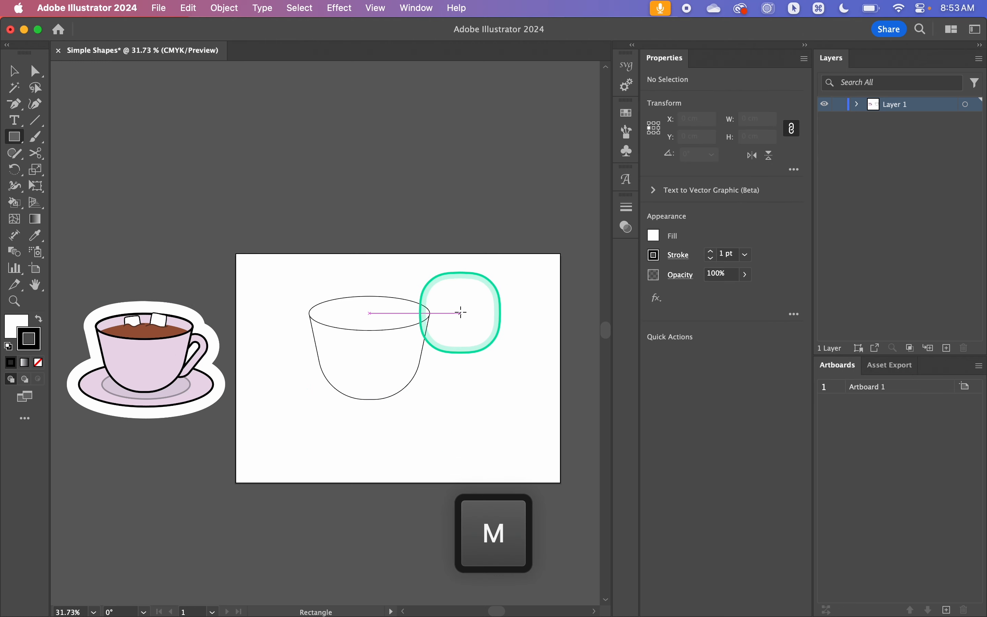
{"action": "left_click_drag", "start_coordinate": [460, 313], "coordinate": [515, 432]}
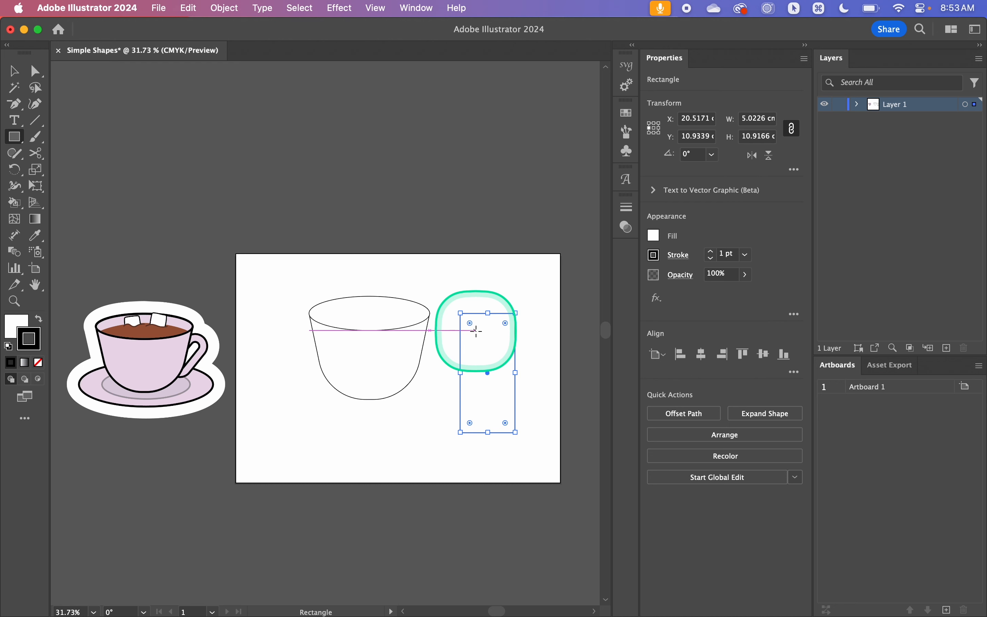
{"action": "left_click_drag", "start_coordinate": [469, 323], "coordinate": [523, 406]}
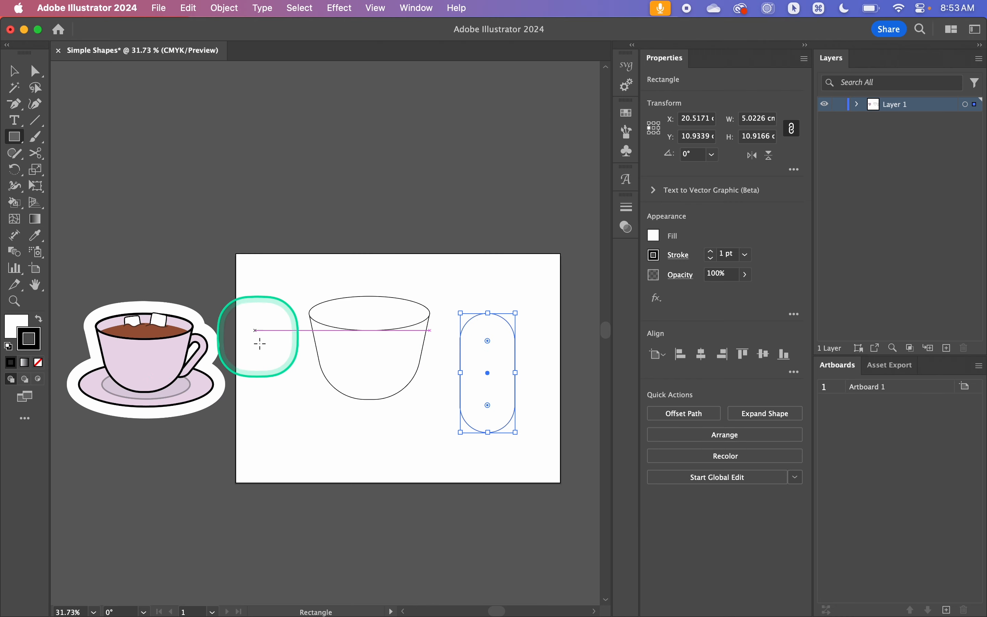
Rotate the pill clockwise to 330° and thicken its black stroke to about 38 pt.
{"action": "key", "text": "v"}
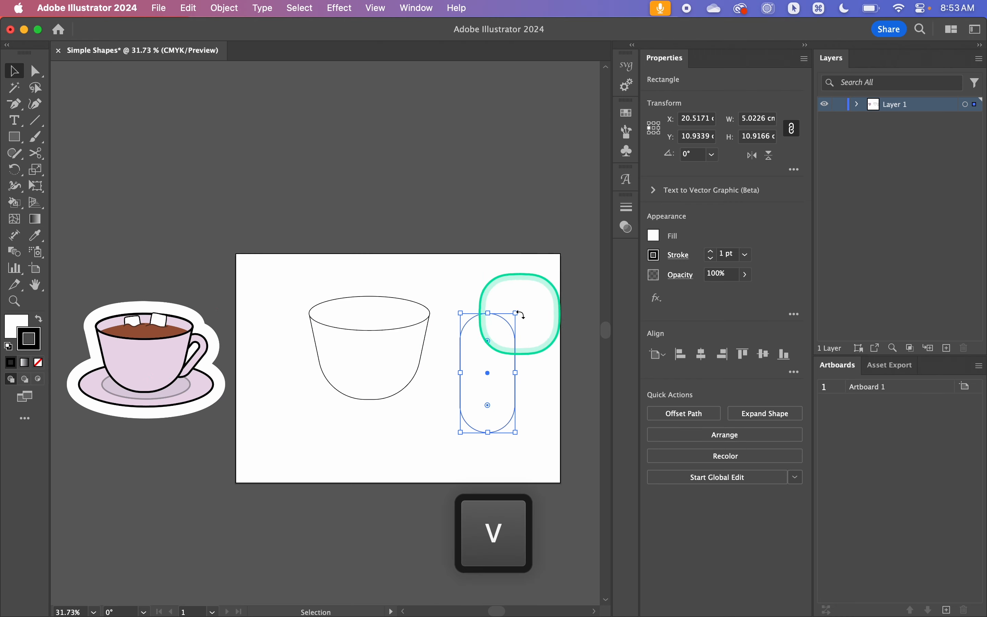
{"action": "left_click_drag", "start_coordinate": [519, 311], "coordinate": [546, 330]}
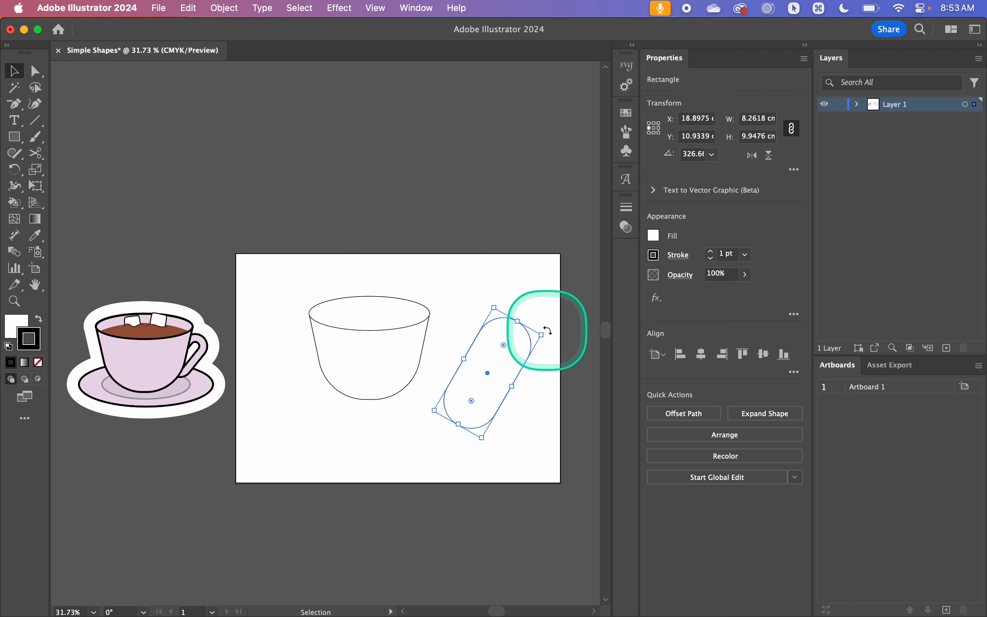
{"action": "left_click", "coordinate": [712, 251]}
{"action": "left_click", "coordinate": [713, 251]}
{"action": "left_click", "coordinate": [713, 250]}
{"action": "left_click", "coordinate": [713, 250]}
{"action": "left_click", "coordinate": [712, 251]}
{"action": "left_click", "coordinate": [712, 250]}
{"action": "left_click", "coordinate": [713, 250]}
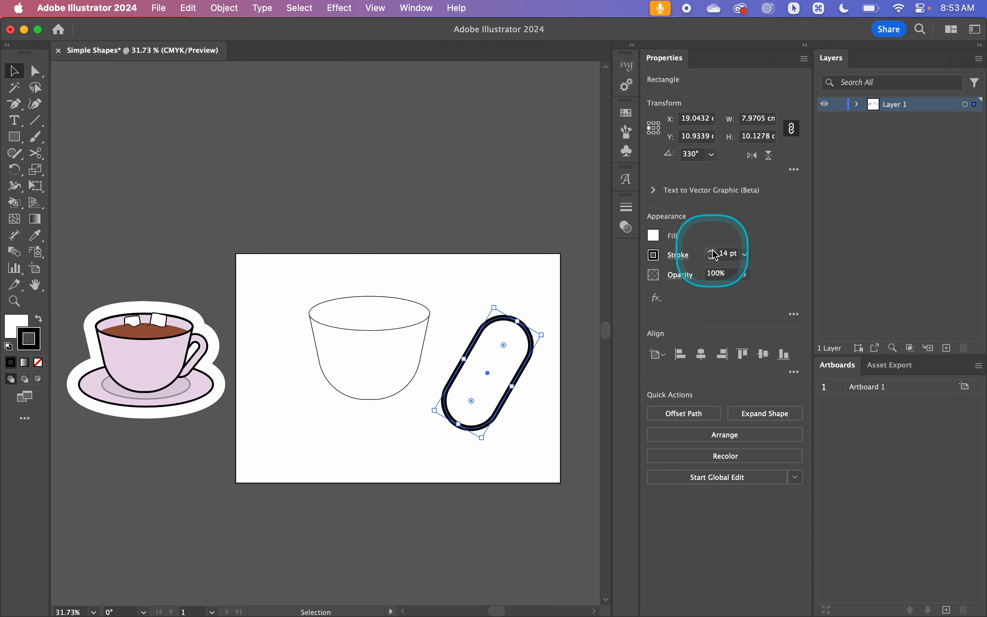
{"action": "left_click", "coordinate": [713, 250]}
{"action": "left_click", "coordinate": [712, 250]}
{"action": "left_click", "coordinate": [713, 251]}
{"action": "left_click", "coordinate": [712, 251]}
{"action": "left_click", "coordinate": [713, 251]}
{"action": "left_click", "coordinate": [712, 250]}
{"action": "left_click", "coordinate": [713, 251]}
{"action": "left_click", "coordinate": [713, 250]}
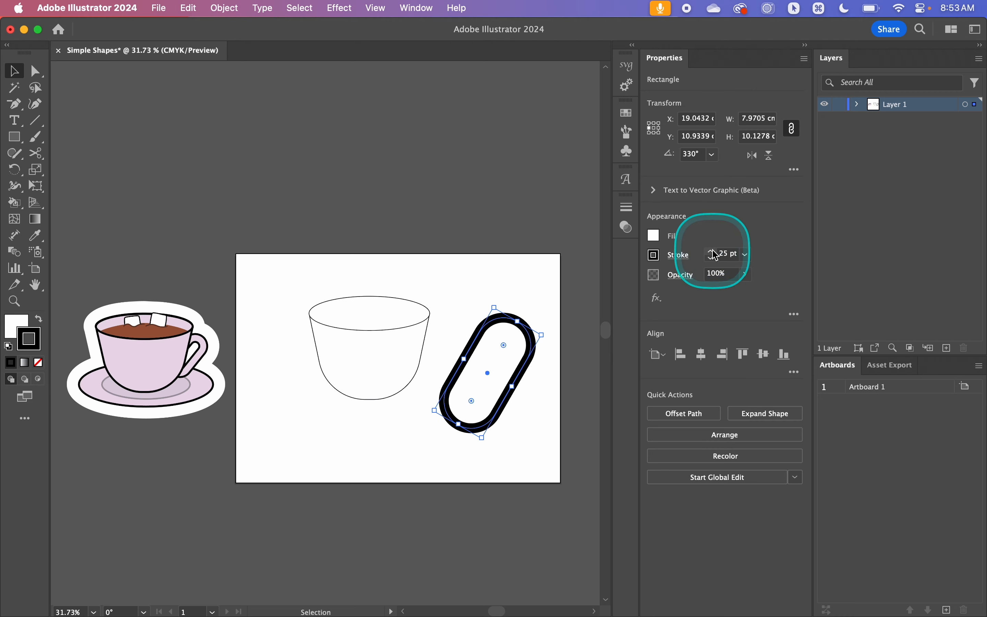
{"action": "left_click", "coordinate": [712, 251]}
{"action": "left_click", "coordinate": [713, 251]}
{"action": "left_click", "coordinate": [713, 251]}
{"action": "left_click", "coordinate": [713, 251]}
{"action": "left_click", "coordinate": [712, 251]}
{"action": "left_click", "coordinate": [712, 250]}
{"action": "left_click", "coordinate": [713, 251]}
{"action": "left_click", "coordinate": [712, 251]}
{"action": "left_click", "coordinate": [712, 250]}
{"action": "left_click", "coordinate": [713, 251]}
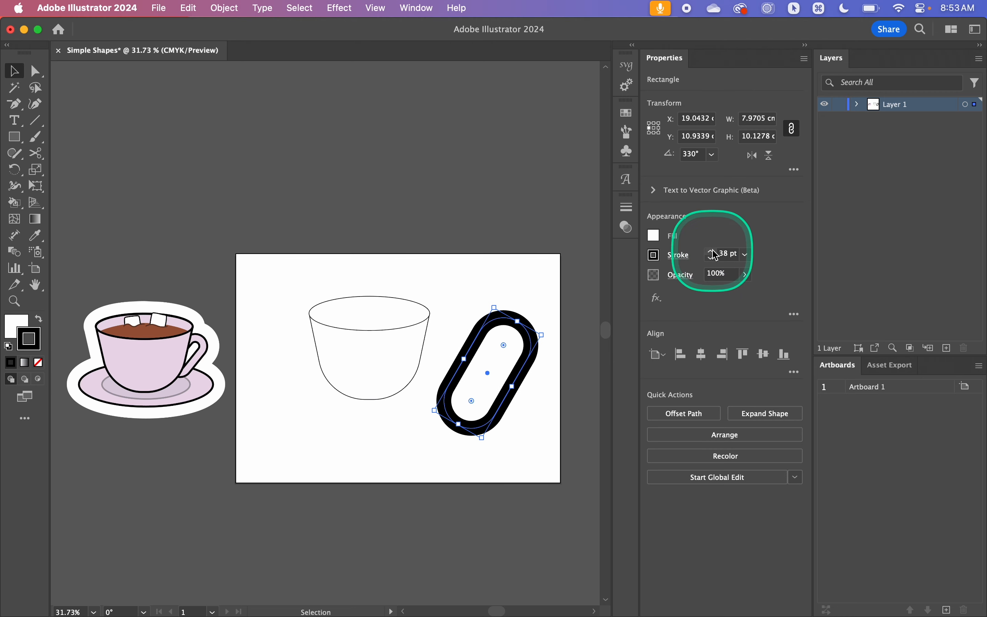
{"action": "left_click", "coordinate": [712, 250]}
{"action": "left_click", "coordinate": [712, 251]}
{"action": "left_click", "coordinate": [571, 428]}
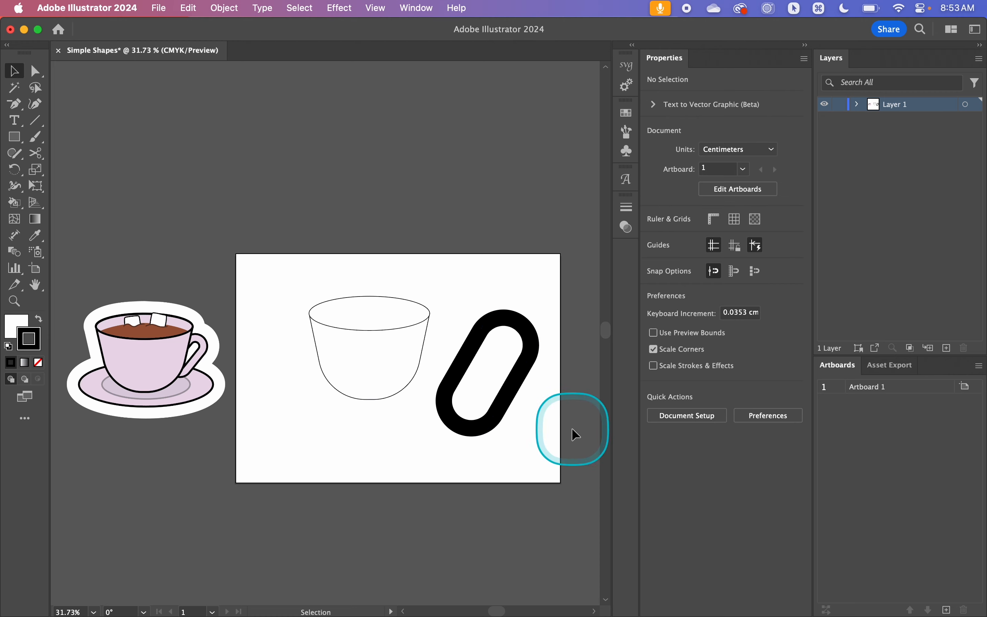
Scale the pill down proportionally to about 4.19 by 5.33 cm and set its stroke to 31 pt.
{"action": "left_click", "coordinate": [527, 374]}
{"action": "left_click_drag", "start_coordinate": [537, 337], "coordinate": [497, 358]}
{"action": "left_click", "coordinate": [710, 260]}
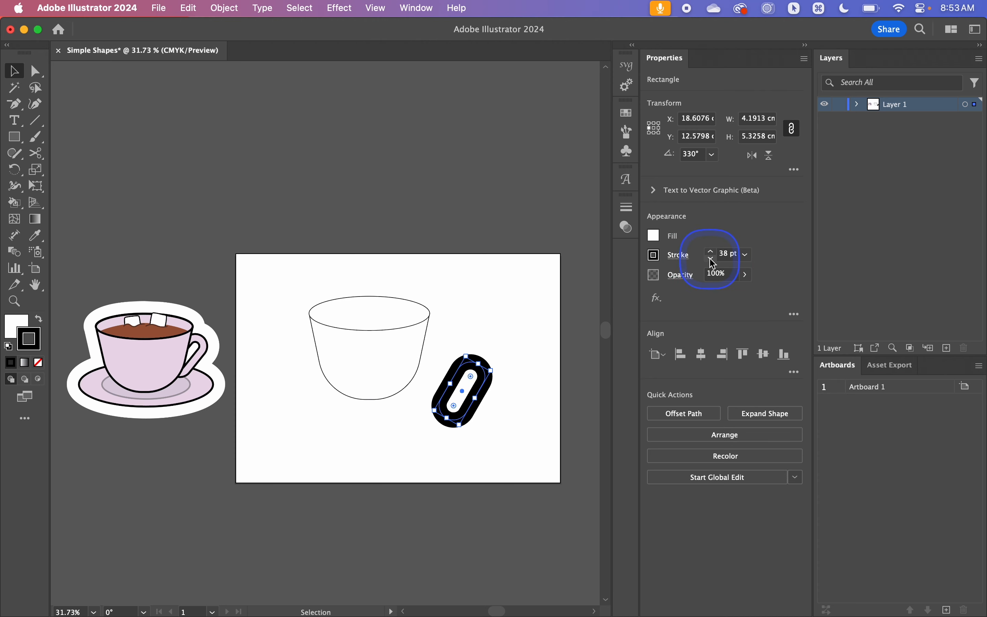
{"action": "left_click", "coordinate": [517, 413]}
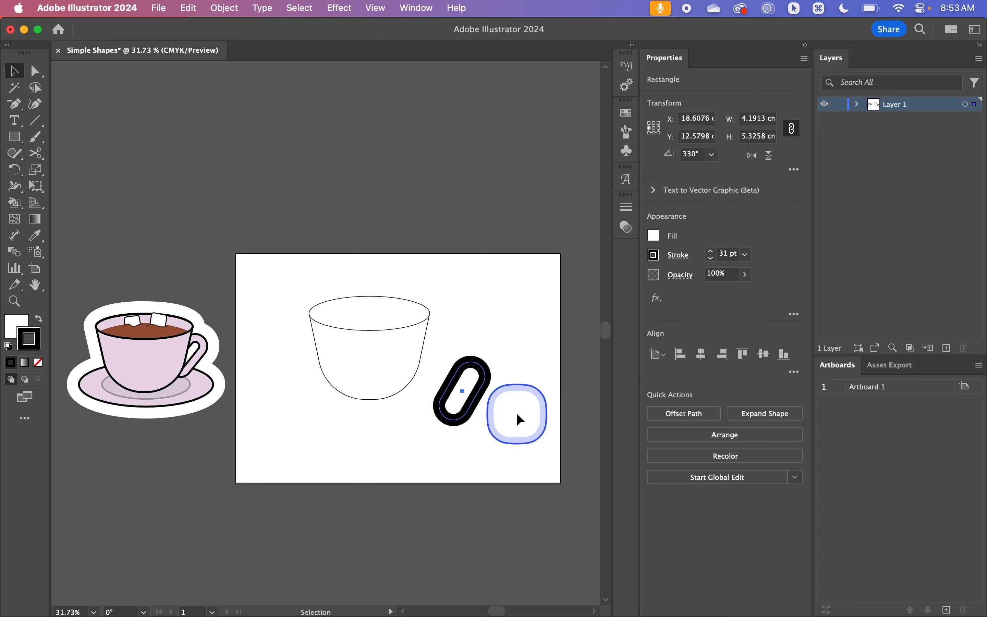
Move the pill up beside the cup's upper half and expand its fill and stroke into separate shapes.
{"action": "mouse_move", "coordinate": [480, 392]}
{"action": "left_mouse_down"}
{"action": "mouse_move", "coordinate": [491, 353]}
{"action": "mouse_move", "coordinate": [462, 412]}
{"action": "mouse_move", "coordinate": [500, 324]}
{"action": "mouse_move", "coordinate": [478, 330]}
{"action": "mouse_move", "coordinate": [502, 332]}
{"action": "mouse_move", "coordinate": [492, 368]}
{"action": "mouse_move", "coordinate": [459, 375]}
{"action": "mouse_move", "coordinate": [478, 319]}
{"action": "mouse_move", "coordinate": [455, 352]}
{"action": "mouse_move", "coordinate": [486, 398]}
{"action": "left_mouse_up"}
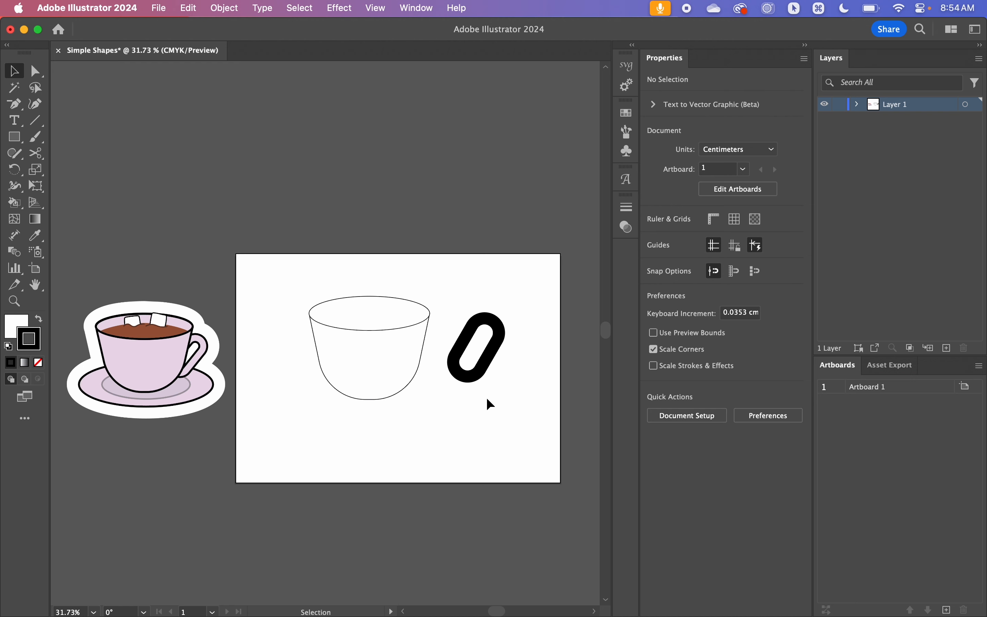
{"action": "left_click", "coordinate": [479, 366]}
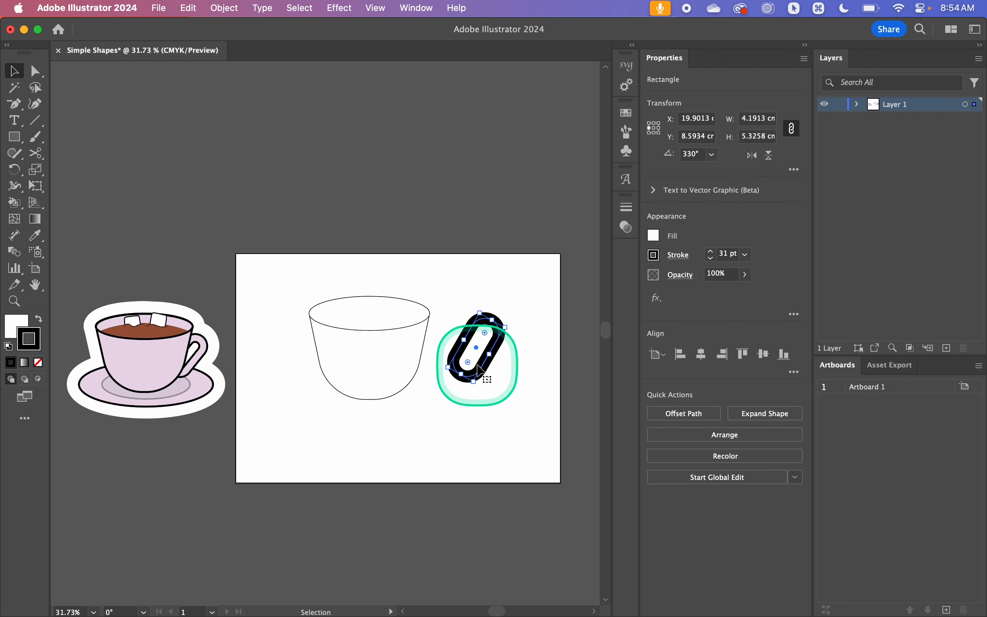
{"action": "left_click", "coordinate": [224, 8]}
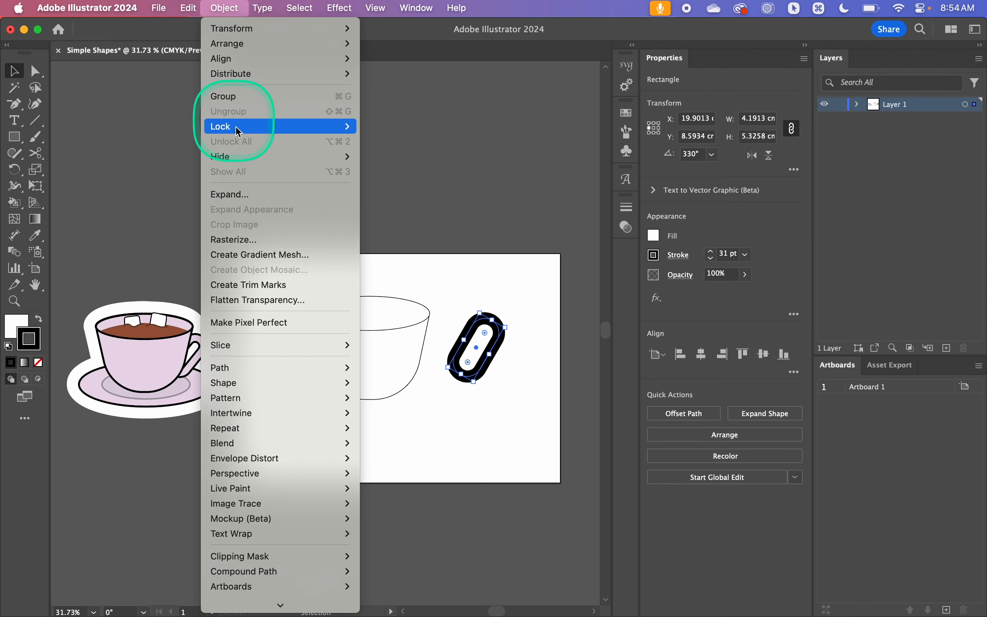
{"action": "left_click", "coordinate": [249, 195]}
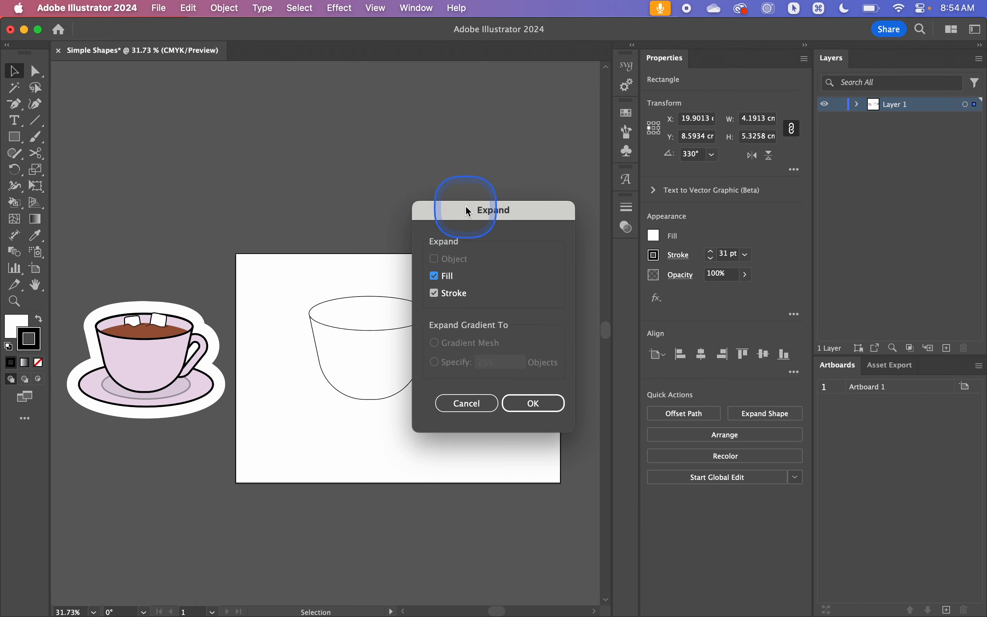
{"action": "left_click_drag", "start_coordinate": [466, 205], "coordinate": [612, 165]}
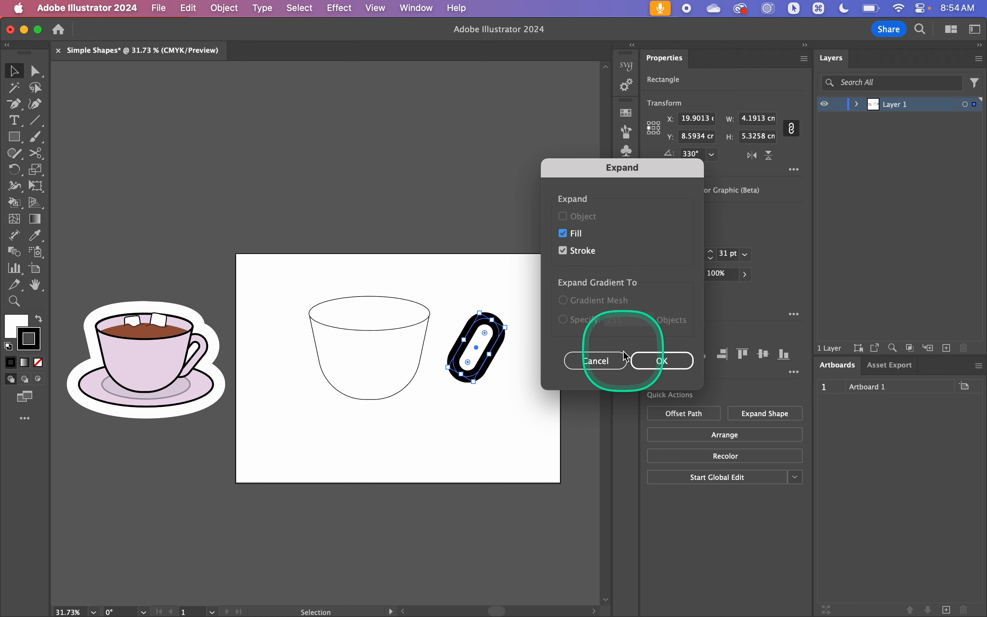
{"action": "left_click", "coordinate": [659, 360]}
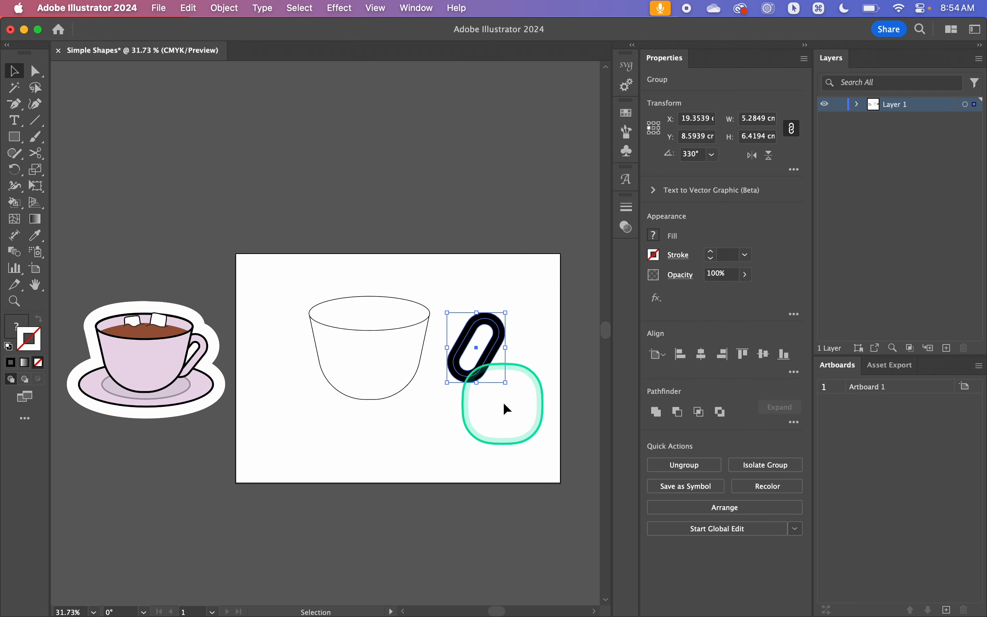
Ungroup the expanded pill and delete its white inner shape, keeping only the black ring for the handle.
{"action": "left_click", "coordinate": [508, 422]}
{"action": "left_click_drag", "start_coordinate": [492, 366], "coordinate": [483, 454]}
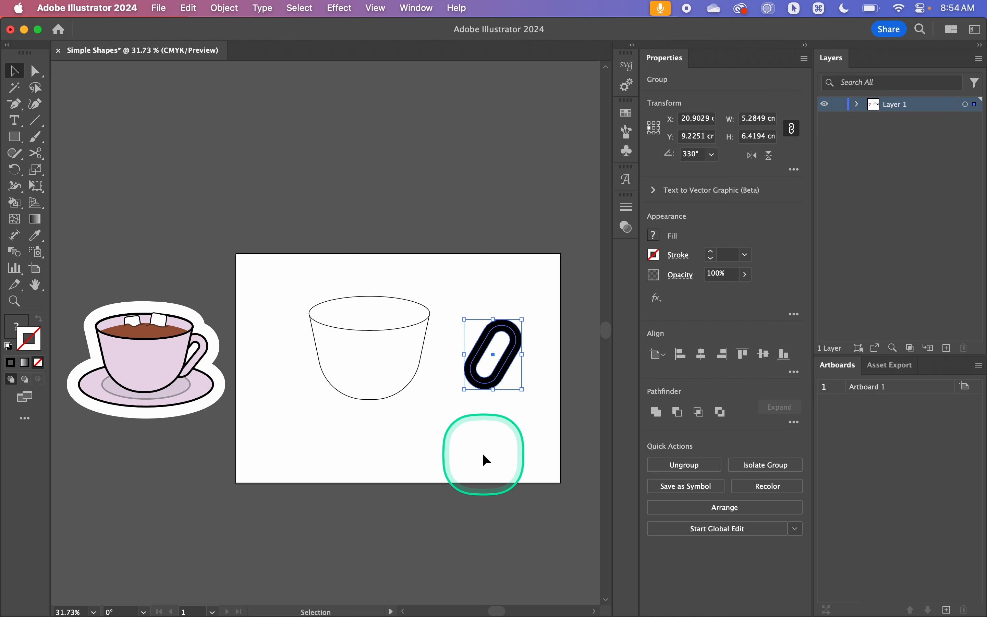
{"action": "key", "text": "shift+super+g"}
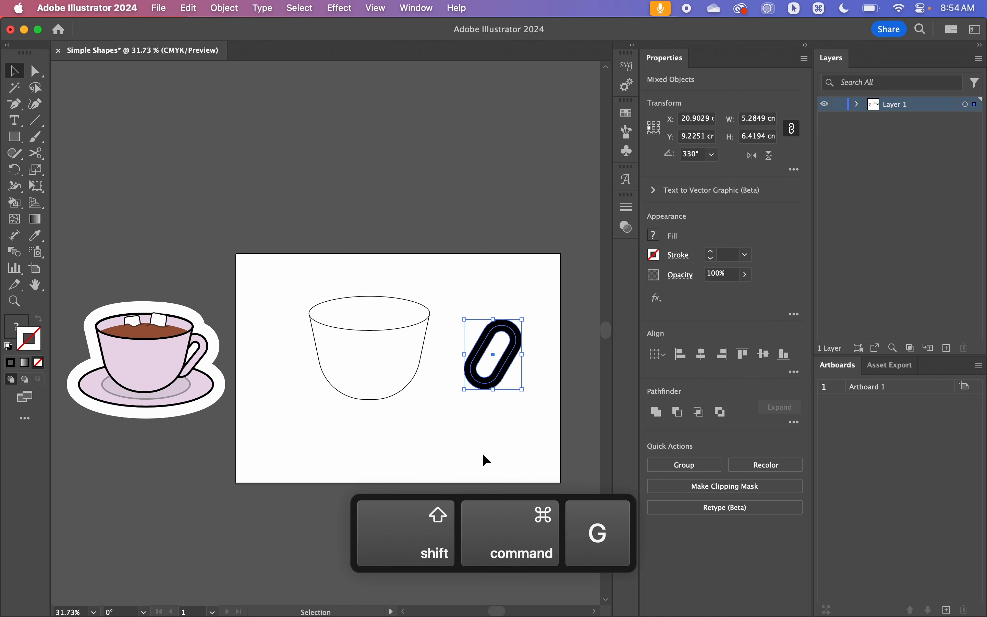
{"action": "left_click_drag", "start_coordinate": [510, 443], "coordinate": [498, 307]}
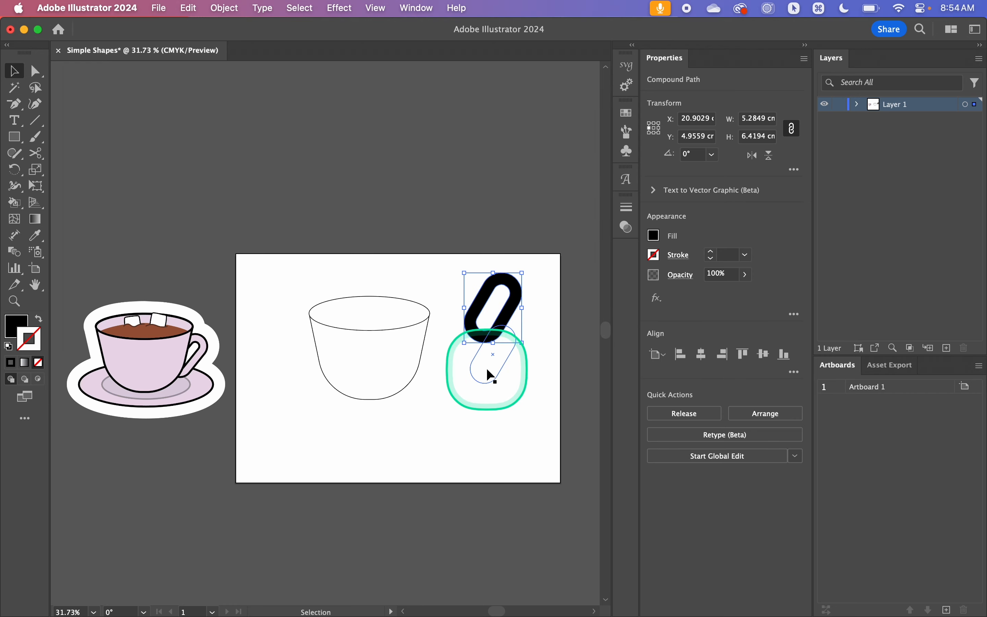
{"action": "left_click_drag", "start_coordinate": [487, 370], "coordinate": [489, 410]}
{"action": "key", "text": "BackSpace"}
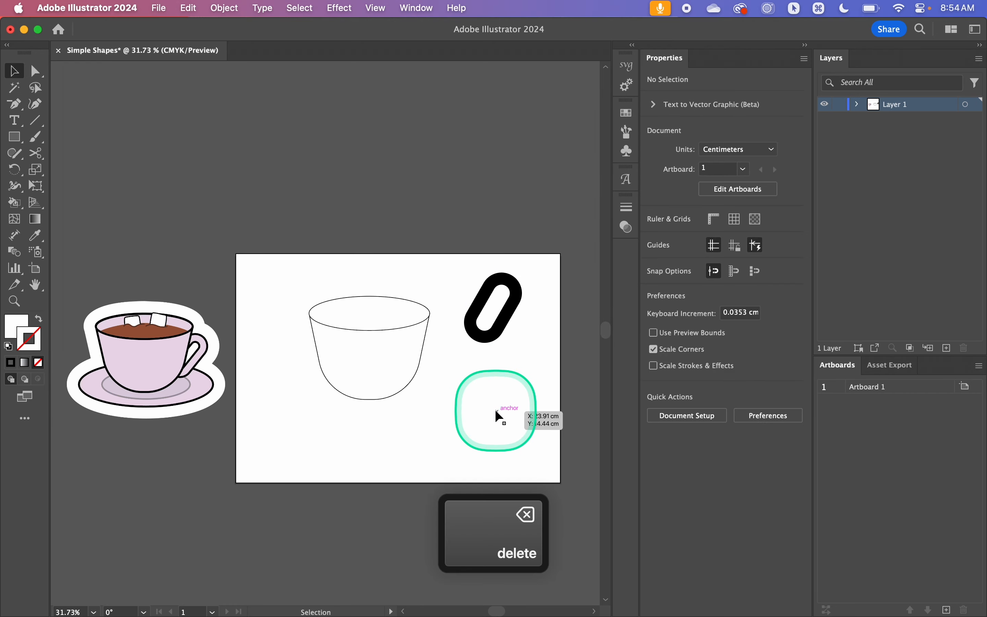
Move the black ring over the cup's right edge and apply the default white fill with a 1 pt black stroke.
{"action": "mouse_move", "coordinate": [492, 330]}
{"action": "left_mouse_down"}
{"action": "mouse_move", "coordinate": [485, 382]}
{"action": "mouse_move", "coordinate": [491, 364]}
{"action": "mouse_move", "coordinate": [441, 358]}
{"action": "mouse_move", "coordinate": [245, 377]}
{"action": "mouse_move", "coordinate": [386, 382]}
{"action": "mouse_move", "coordinate": [442, 355]}
{"action": "mouse_move", "coordinate": [434, 355]}
{"action": "left_mouse_up"}
{"action": "key", "text": "d"}
{"action": "left_click", "coordinate": [459, 453]}
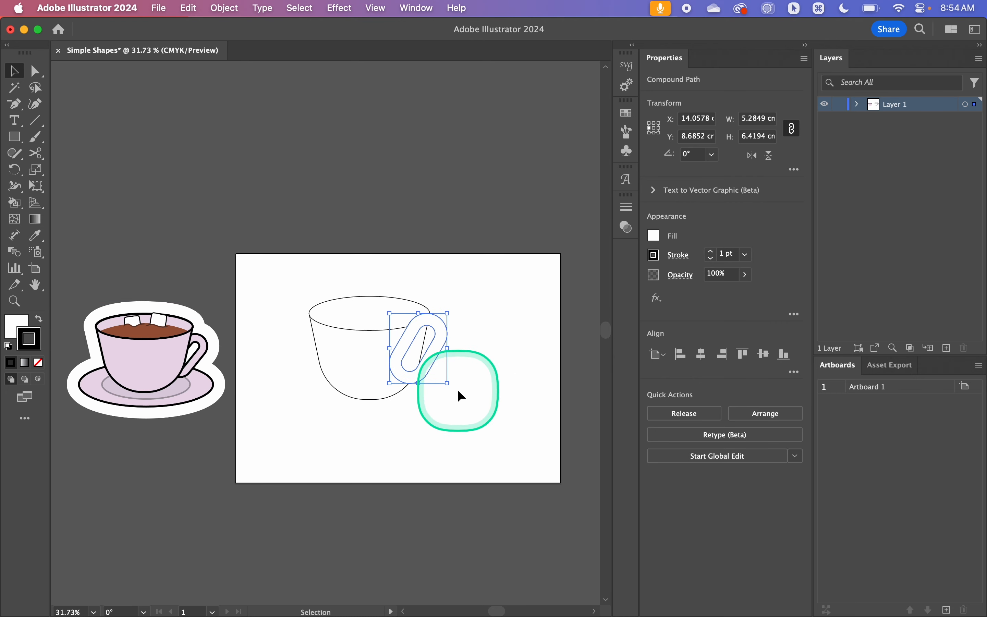
Send the handle behind the cup and fit it against the right edge, about 5.33 by 5.29 cm and rotated to about 344°.
{"action": "key", "text": "super"}
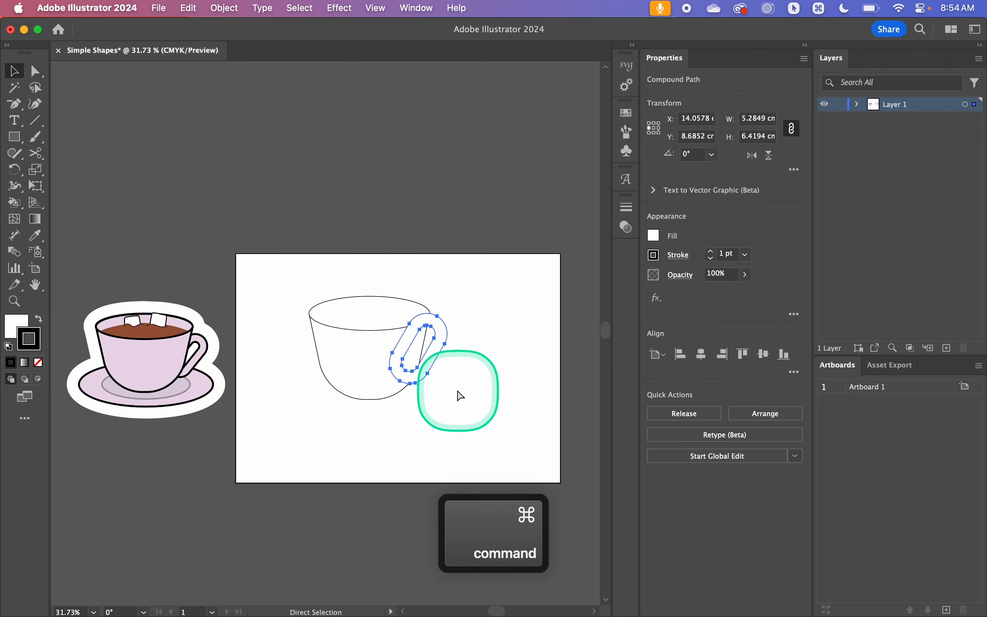
{"action": "key", "text": "shift"}
{"action": "key", "text": "super+shift+bracketleft"}
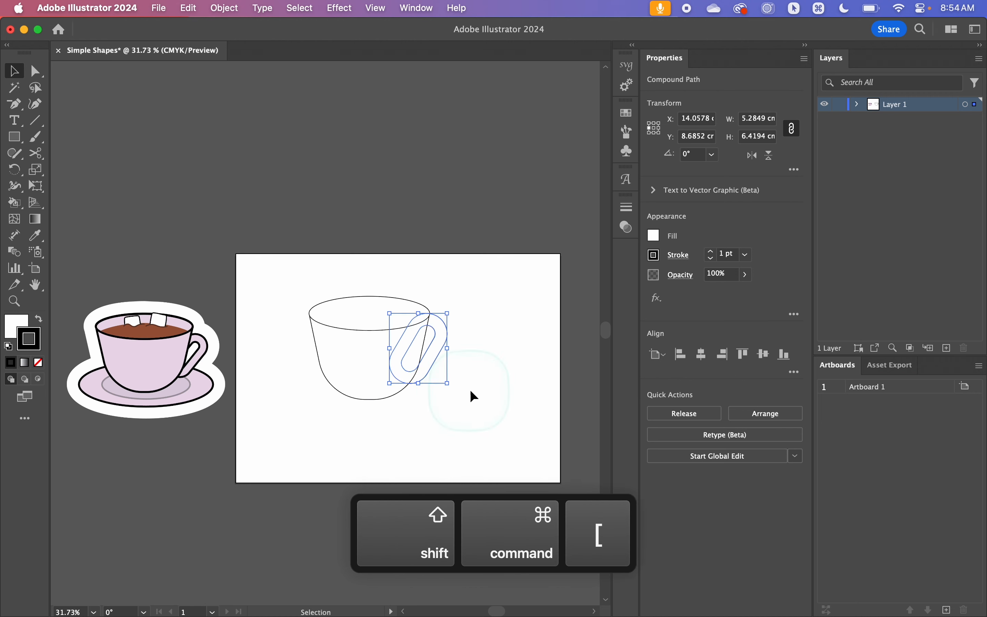
{"action": "left_click_drag", "start_coordinate": [491, 386], "coordinate": [448, 352]}
{"action": "left_click", "coordinate": [501, 386]}
{"action": "left_click", "coordinate": [485, 356]}
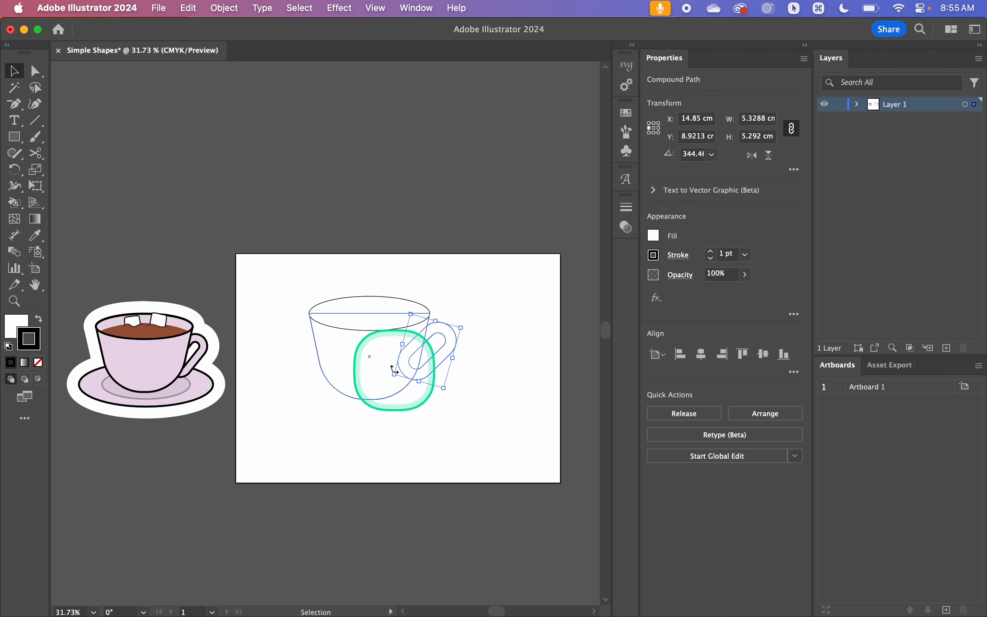
Reset the handle's bounding box so that it sits upright with a 0° rotation, and deselect the handle.
{"action": "right_click", "coordinate": [417, 352]}
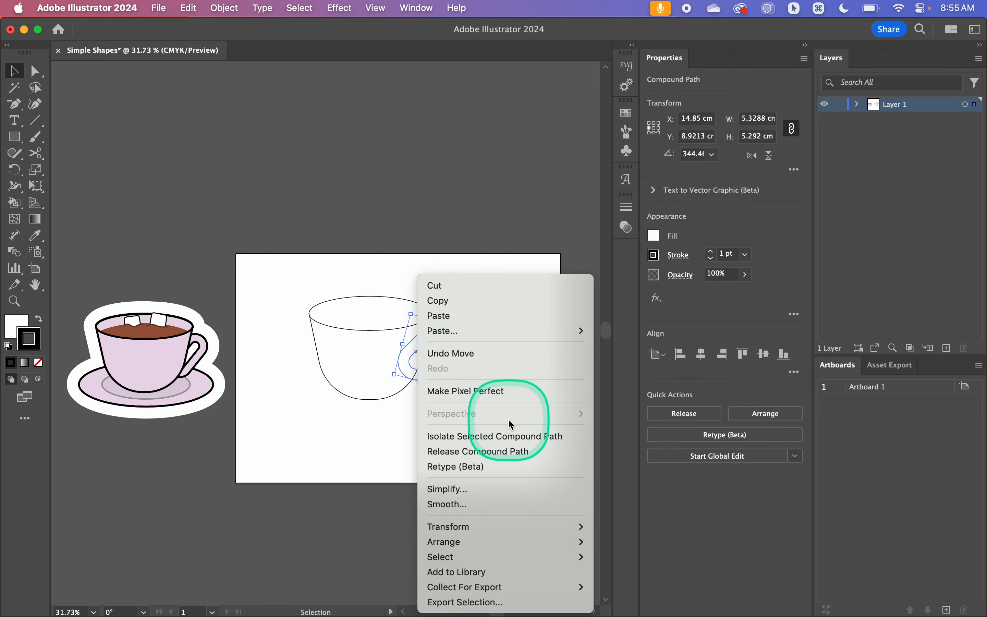
{"action": "mouse_move", "coordinate": [513, 533]}
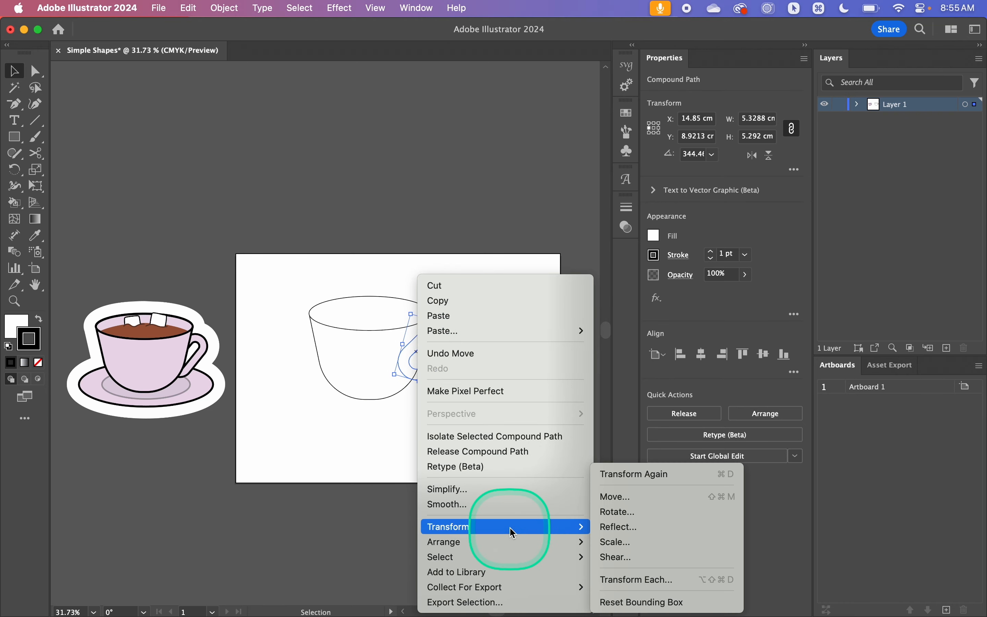
{"action": "left_click", "coordinate": [626, 603]}
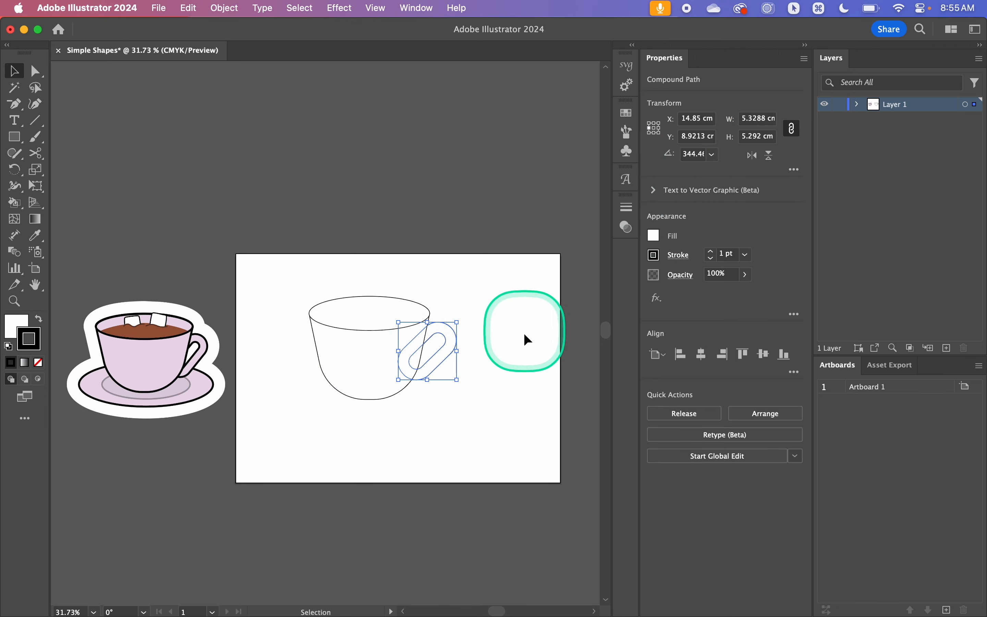
{"action": "left_click", "coordinate": [506, 351]}
{"action": "left_click", "coordinate": [448, 356]}
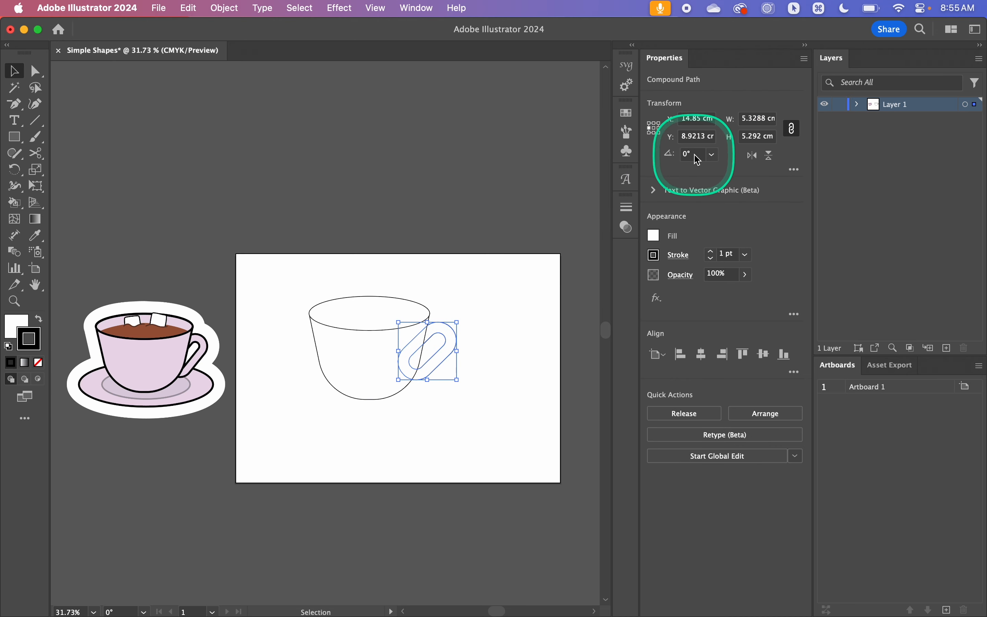
{"action": "left_click", "coordinate": [546, 337]}
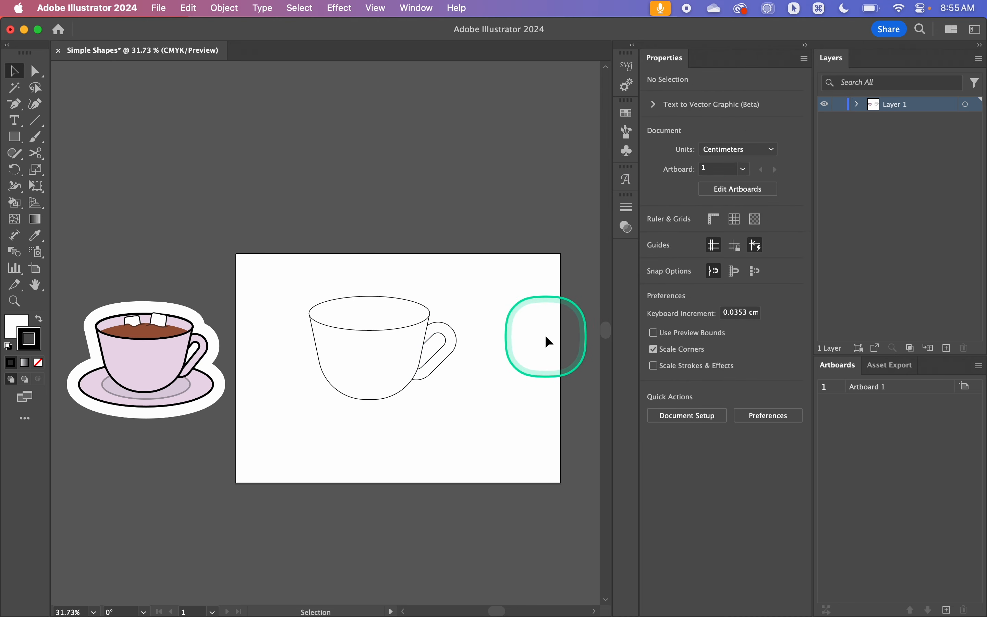
Move the whole cup with its rim and handle up and right to centre it in the artboard's upper half.
{"action": "left_click_drag", "start_coordinate": [496, 293], "coordinate": [223, 476]}
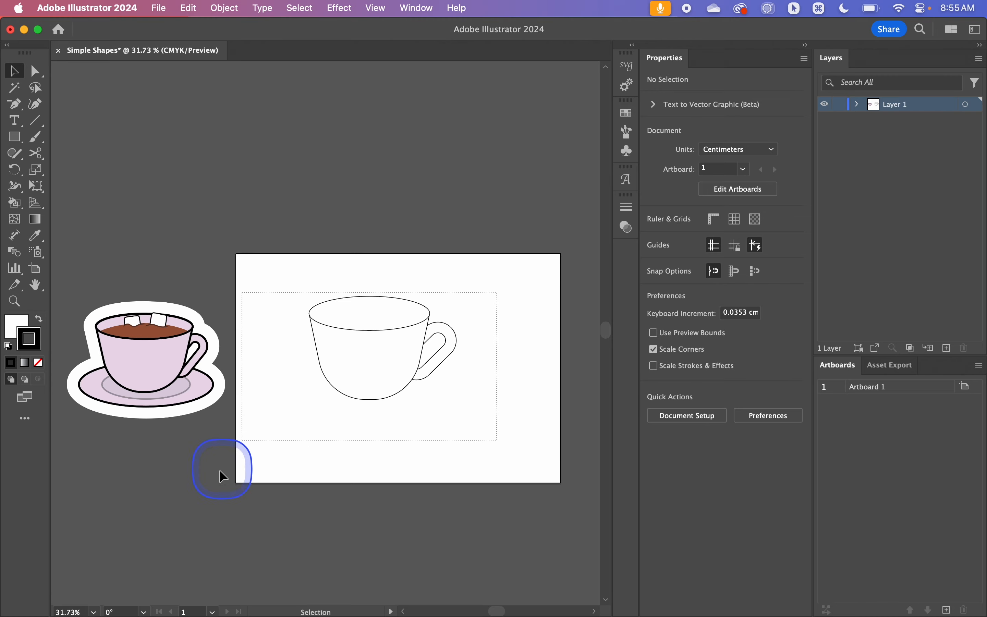
{"action": "left_click_drag", "start_coordinate": [291, 428], "coordinate": [289, 429]}
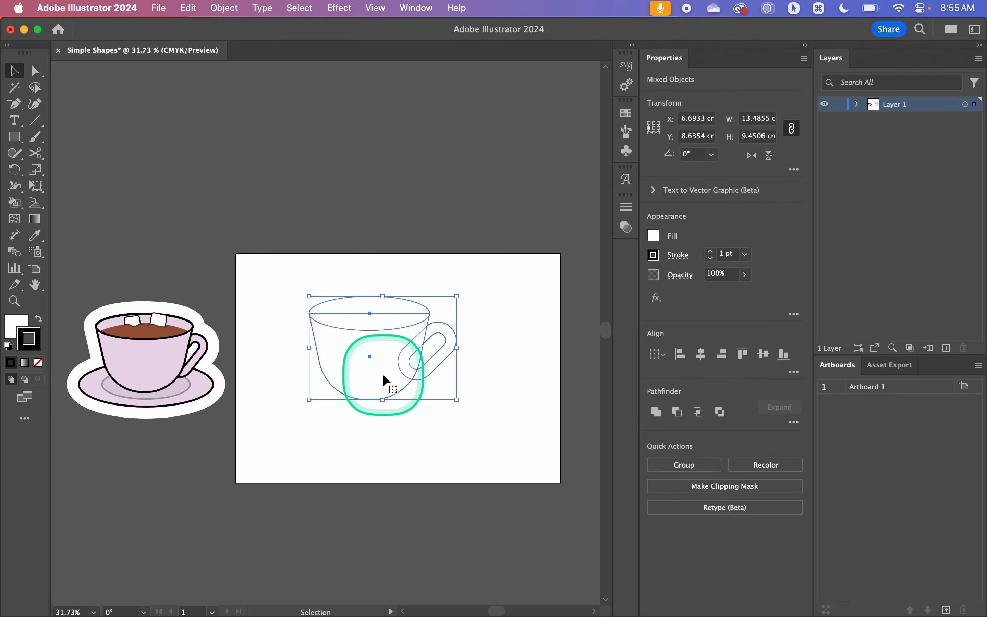
{"action": "left_click_drag", "start_coordinate": [381, 352], "coordinate": [409, 339]}
{"action": "left_click", "coordinate": [543, 313]}
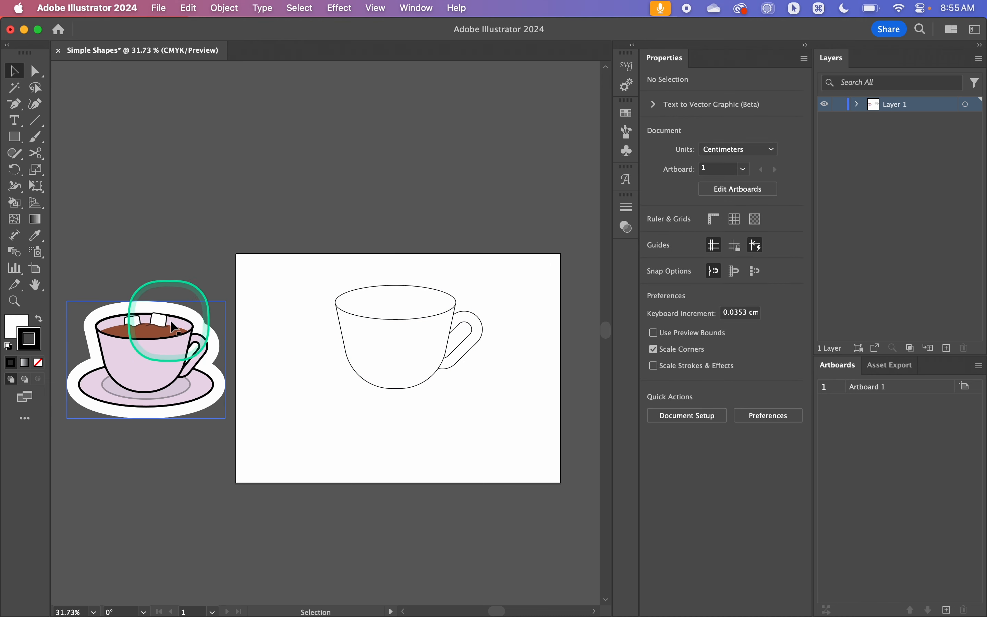
Duplicate the cup's rim ellipse straight down to the empty area below the cup.
{"action": "scroll", "coordinate": [310, 422], "scroll_direction": "left", "scroll_amount": 3}
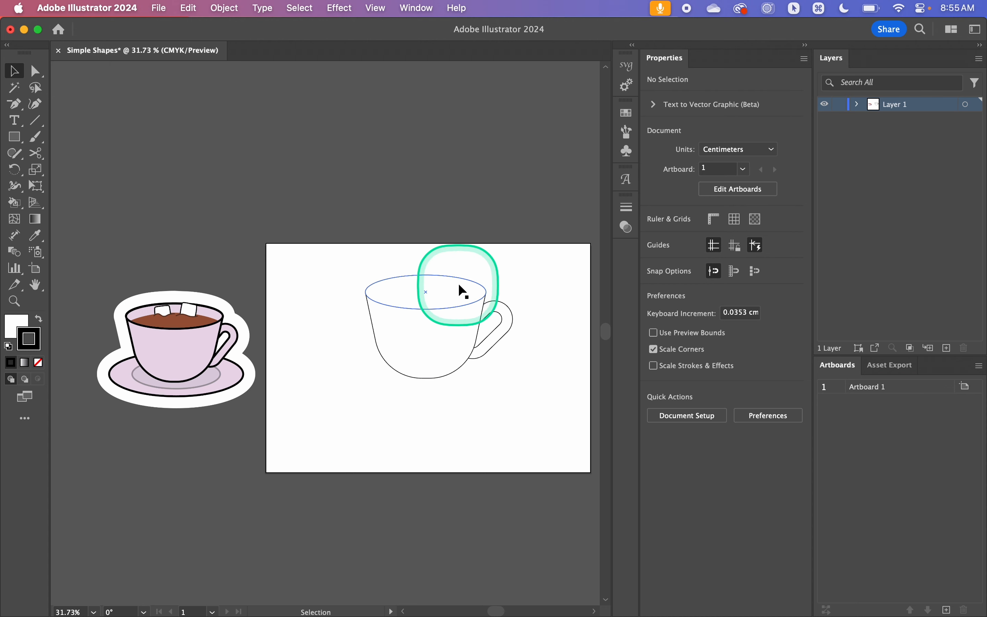
{"action": "left_click", "coordinate": [457, 284]}
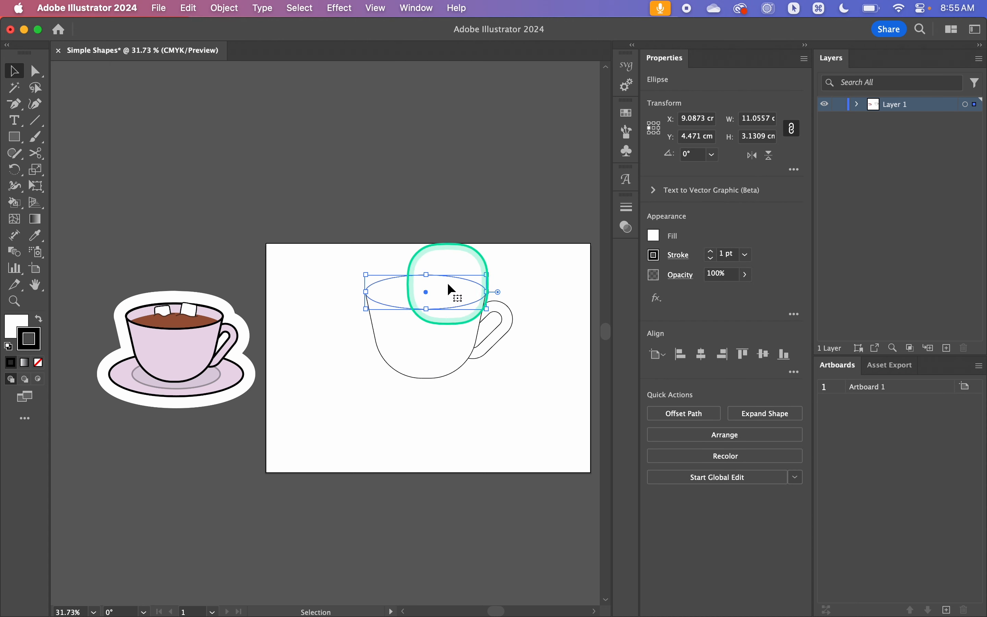
{"action": "key", "text": "alt"}
{"action": "left_click_drag", "start_coordinate": [450, 287], "coordinate": [448, 407]}
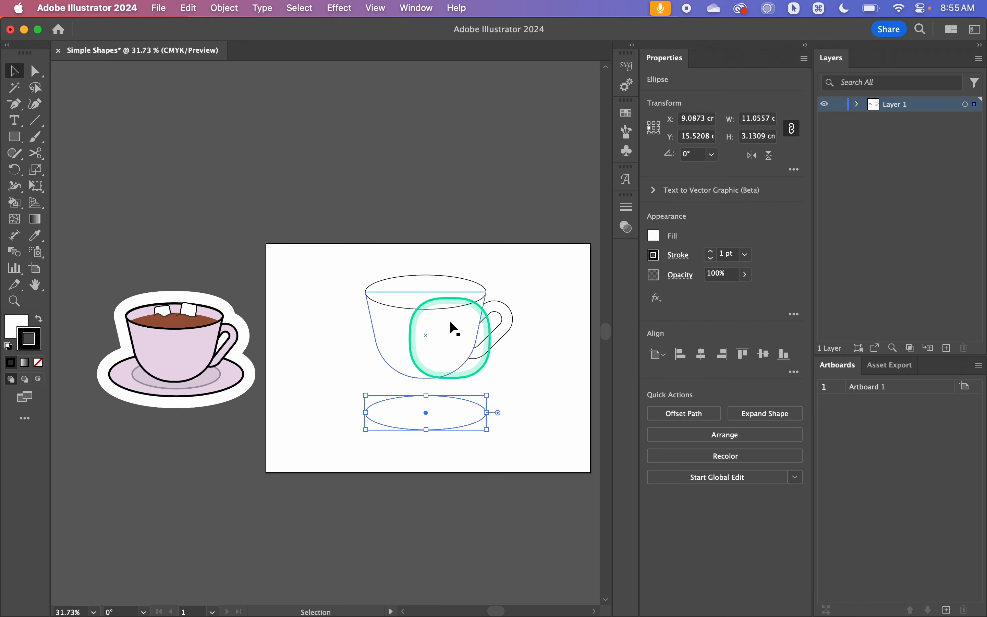
{"action": "left_click", "coordinate": [564, 395]}
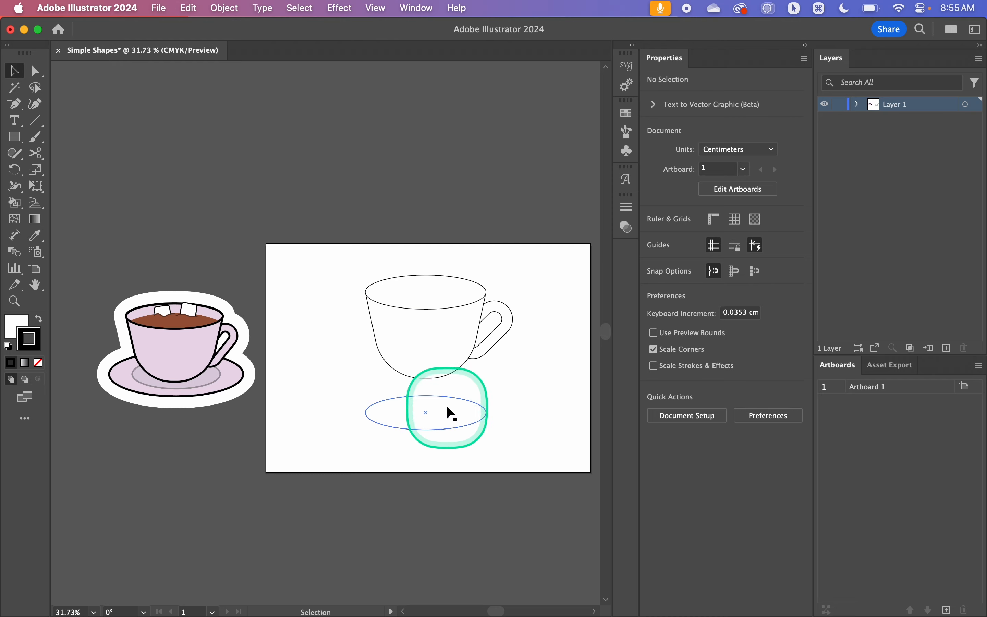
Duplicate the ellipse below the cup about 0.96 cm straight down so that the two ellipses overlap.
{"action": "left_click", "coordinate": [448, 407]}
{"action": "scroll", "coordinate": [448, 405], "scroll_direction": "up", "scroll_amount": 10}
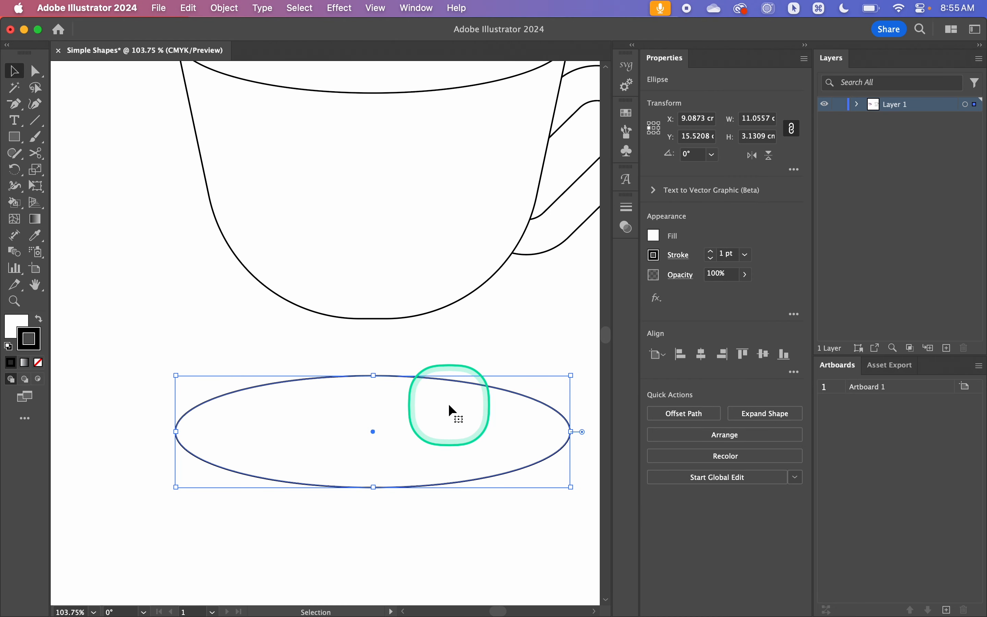
{"action": "scroll", "coordinate": [448, 403], "scroll_direction": "down", "scroll_amount": 3}
{"action": "left_click_drag", "start_coordinate": [457, 351], "coordinate": [456, 385]}
Remove the fill from the lower ellipse copy, leaving only its 1 pt black stroke.
{"action": "left_click", "coordinate": [27, 340]}
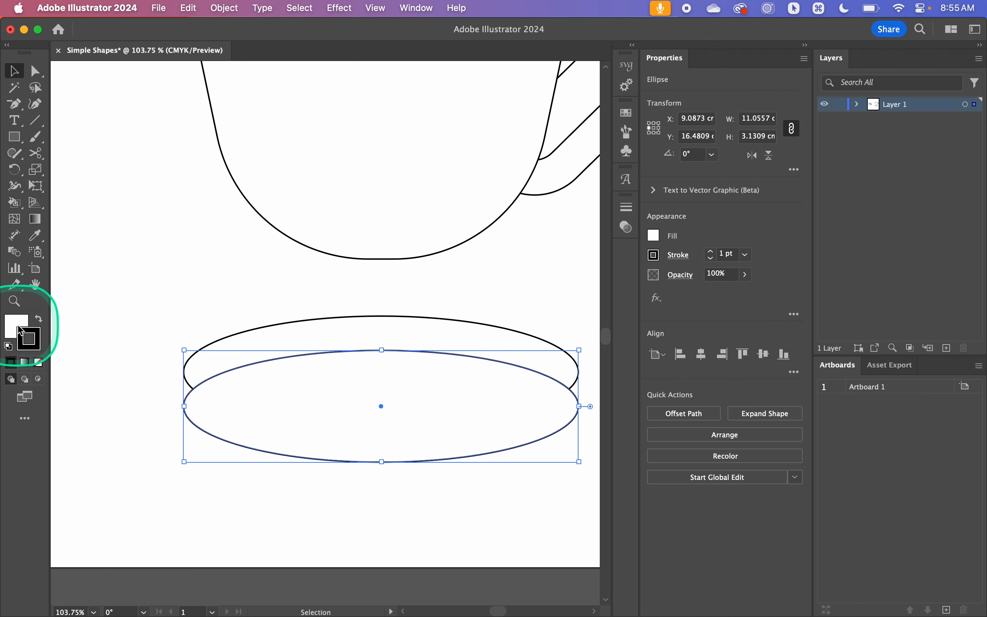
{"action": "key", "text": "x"}
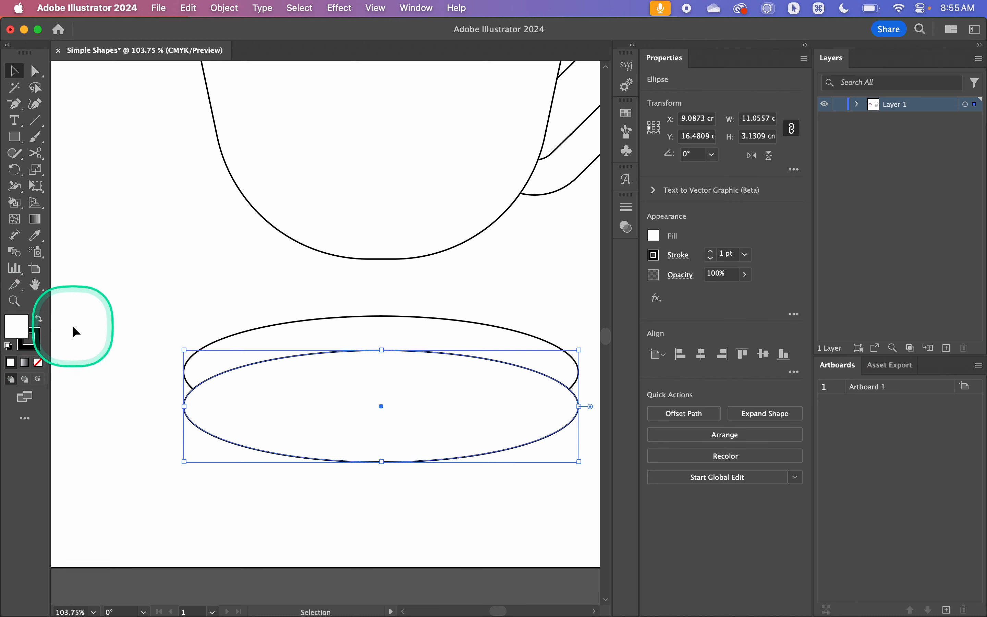
{"action": "key", "text": "slash"}
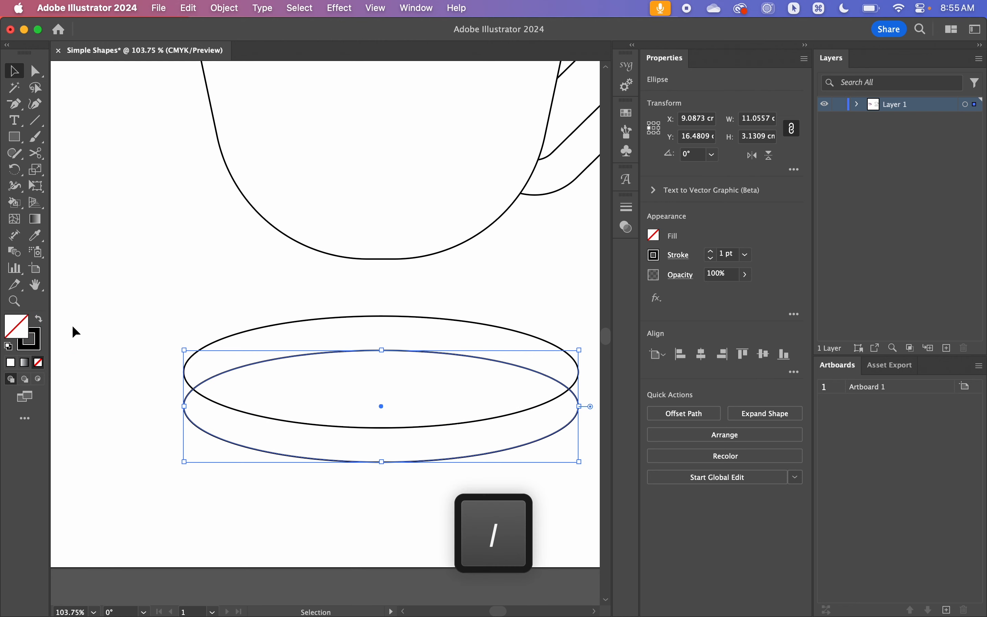
{"action": "left_click", "coordinate": [110, 390]}
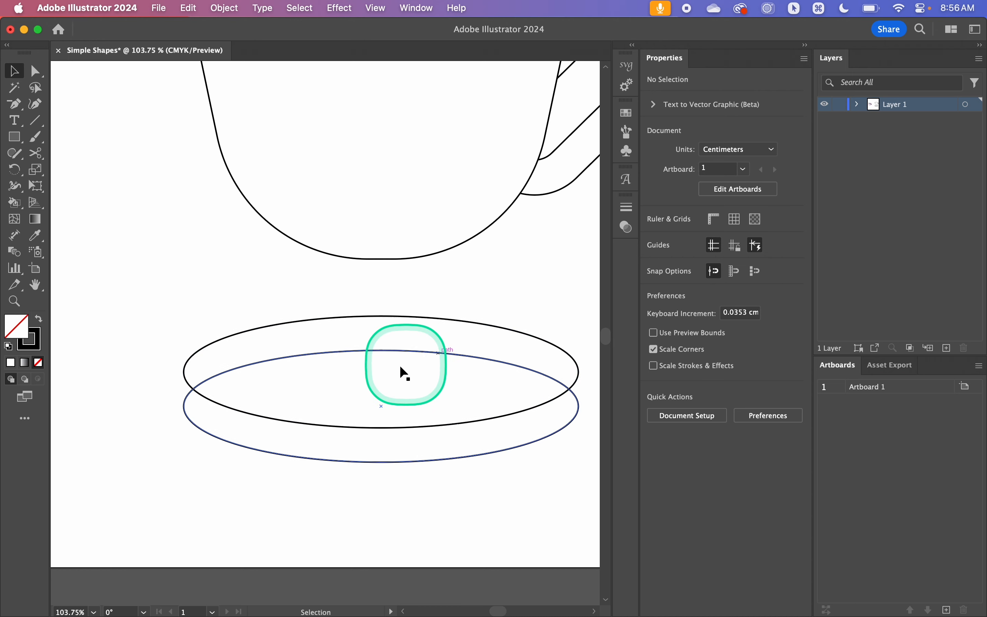
Fill the overlap of the two ellipses below the cup with orange using the Live Paint Bucket.
{"action": "left_click_drag", "start_coordinate": [468, 459], "coordinate": [468, 453]}
{"action": "left_click_drag", "start_coordinate": [425, 514], "coordinate": [518, 358]}
{"action": "left_click_drag", "start_coordinate": [514, 397], "coordinate": [538, 345]}
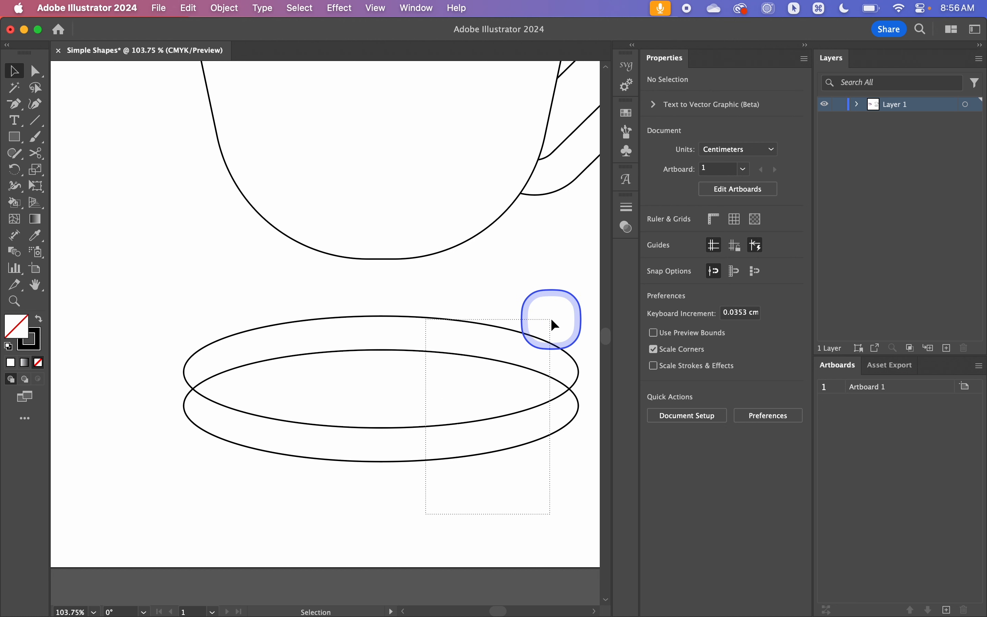
{"action": "left_click_drag", "start_coordinate": [570, 310], "coordinate": [570, 310]}
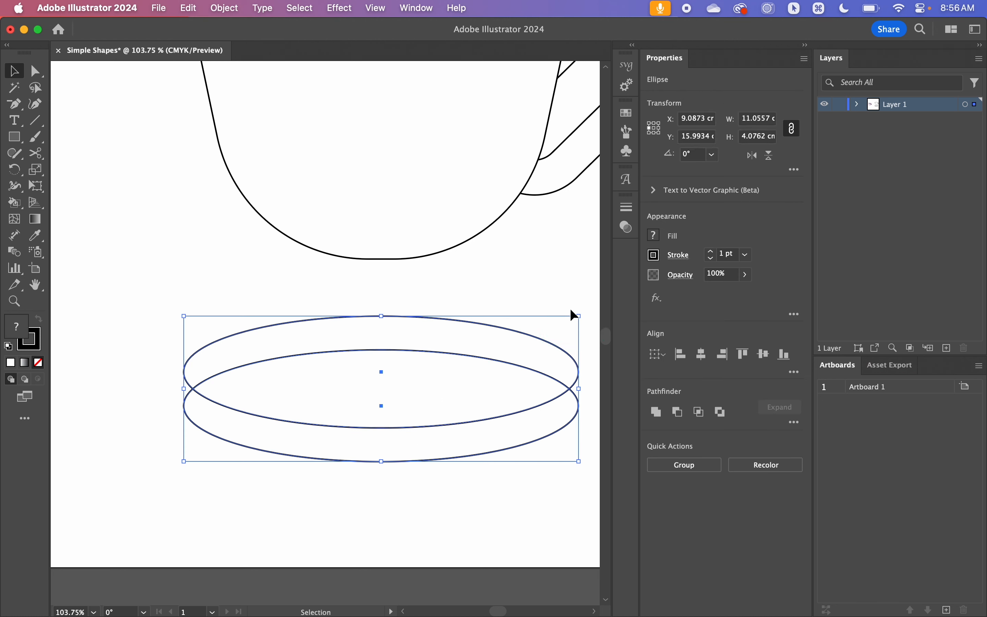
{"action": "key", "text": "k"}
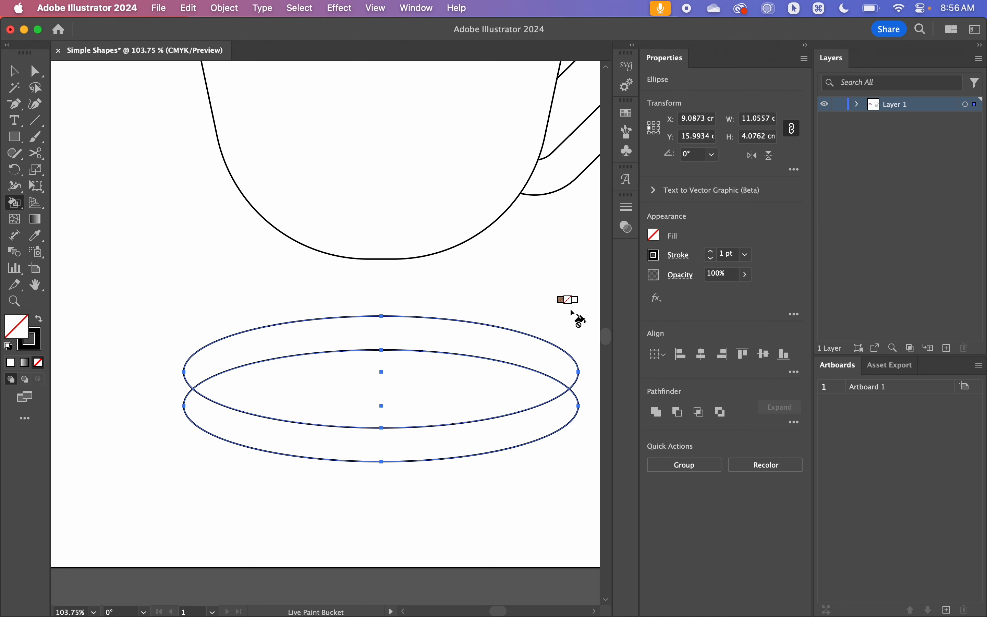
{"action": "key", "text": "Right"}
{"action": "key", "text": "Right"}
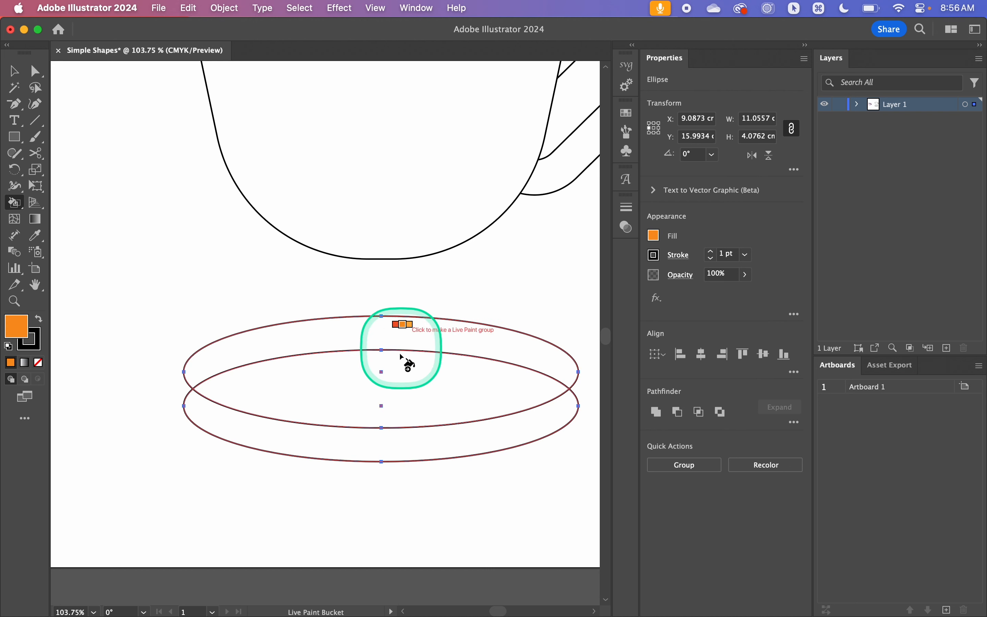
{"action": "left_click", "coordinate": [422, 376]}
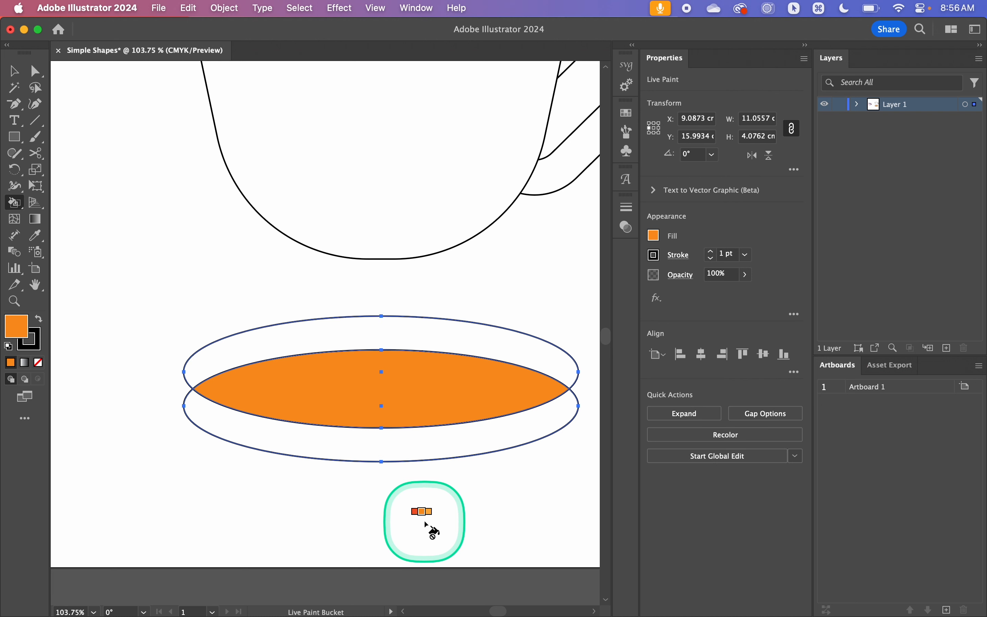
Expand the Live Paint object and ungroup all its pieces.
{"action": "key", "text": "v"}
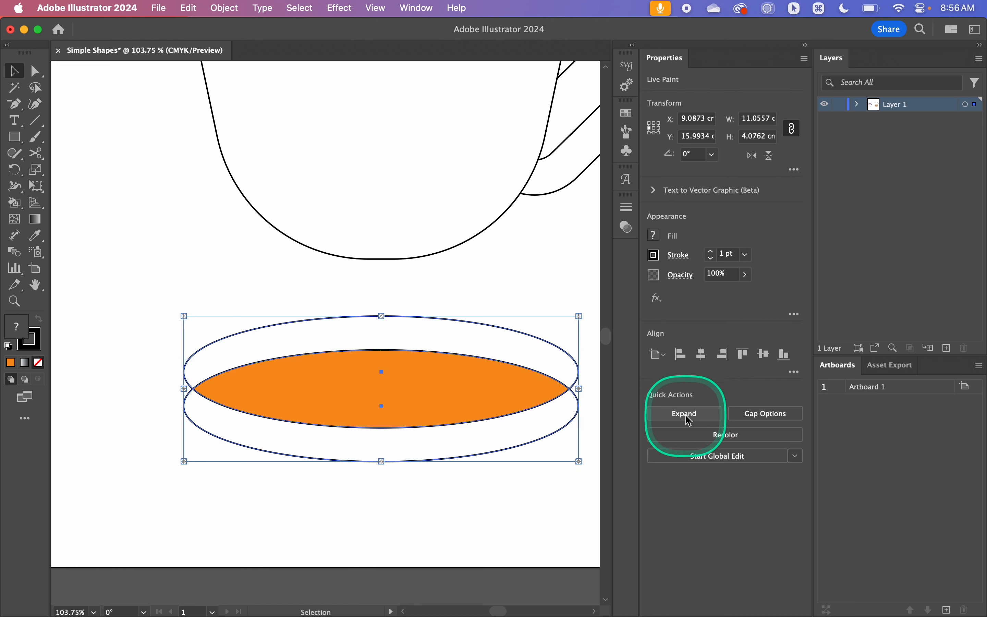
{"action": "left_click", "coordinate": [703, 416]}
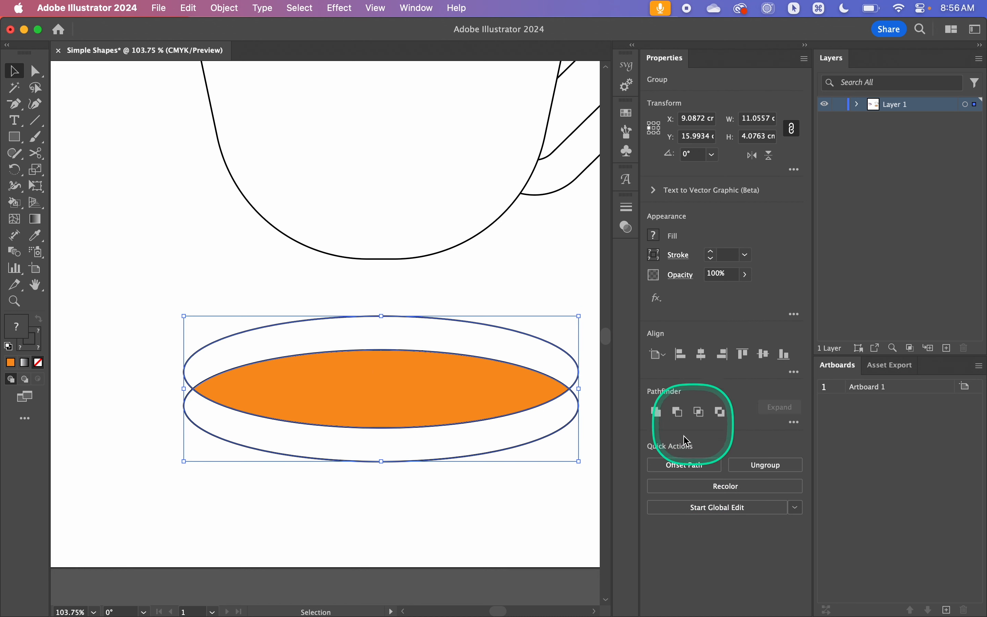
{"action": "left_click", "coordinate": [736, 466]}
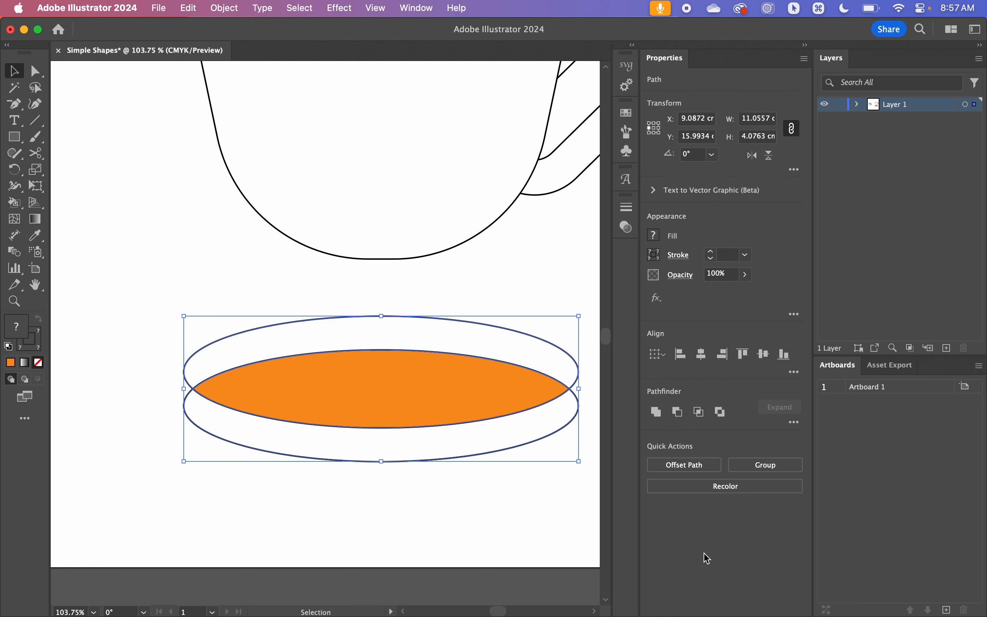
{"action": "key", "text": "shift+super+g"}
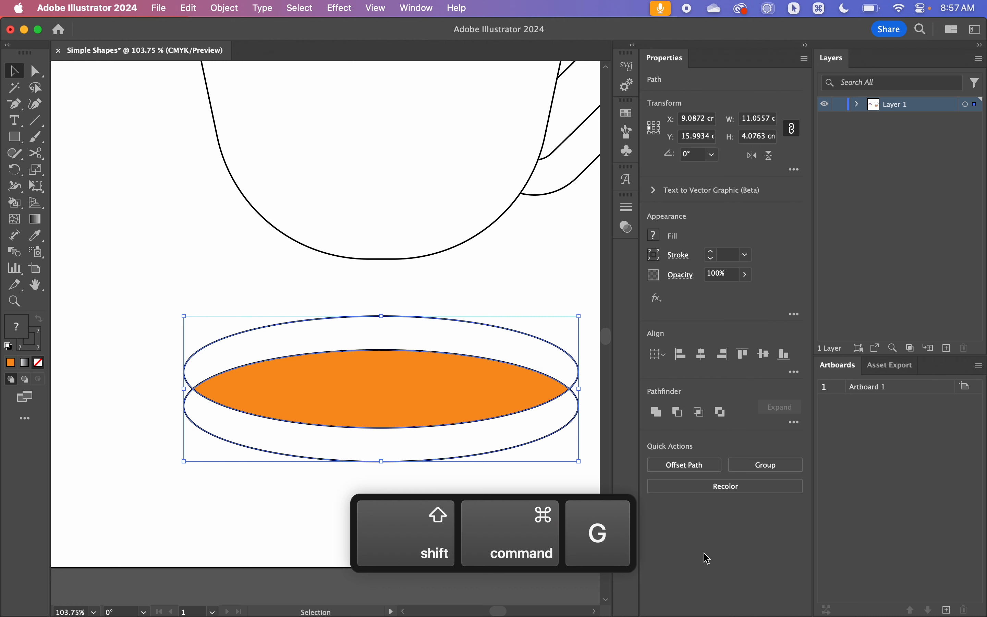
{"action": "left_click", "coordinate": [308, 497]}
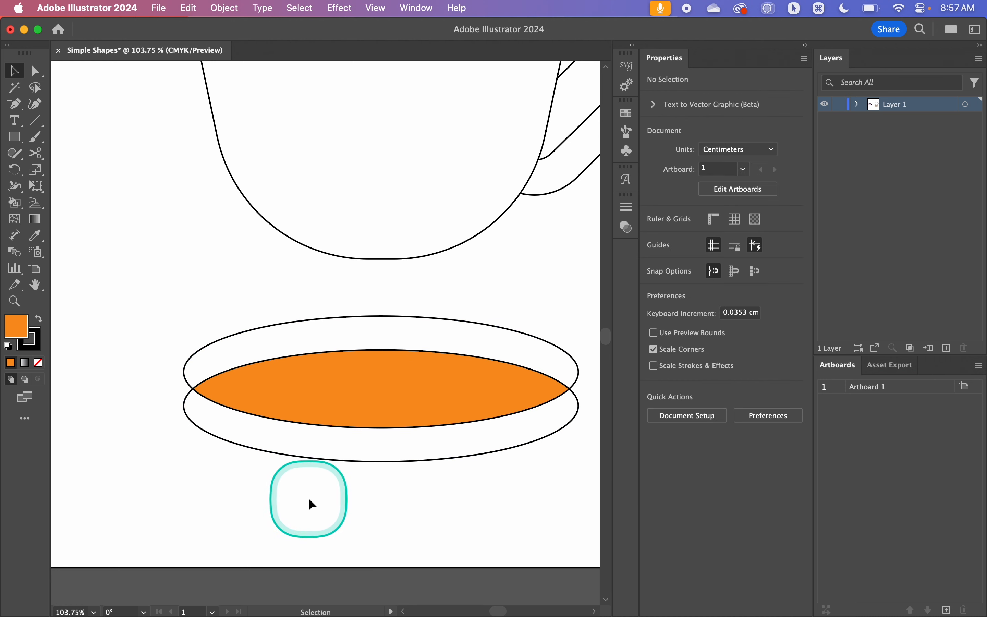
Move the orange lens shape out beside the cup's lower left and delete the leftover ellipse pieces.
{"action": "left_click", "coordinate": [372, 389]}
{"action": "scroll", "coordinate": [372, 389], "scroll_direction": "down", "scroll_amount": 3}
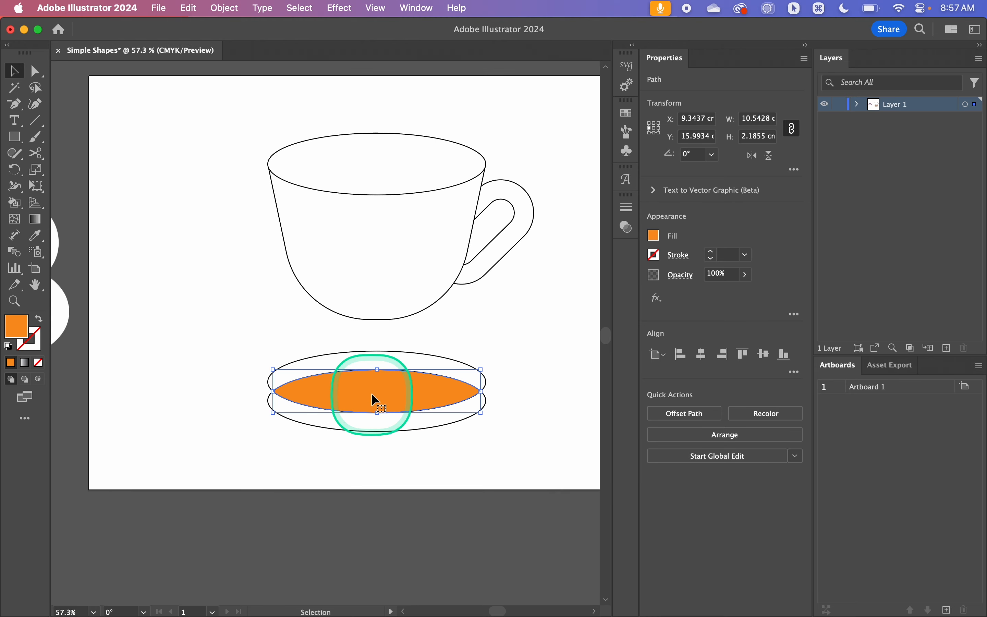
{"action": "scroll", "coordinate": [375, 400], "scroll_direction": "left", "scroll_amount": 2}
{"action": "left_click_drag", "start_coordinate": [413, 397], "coordinate": [243, 323]}
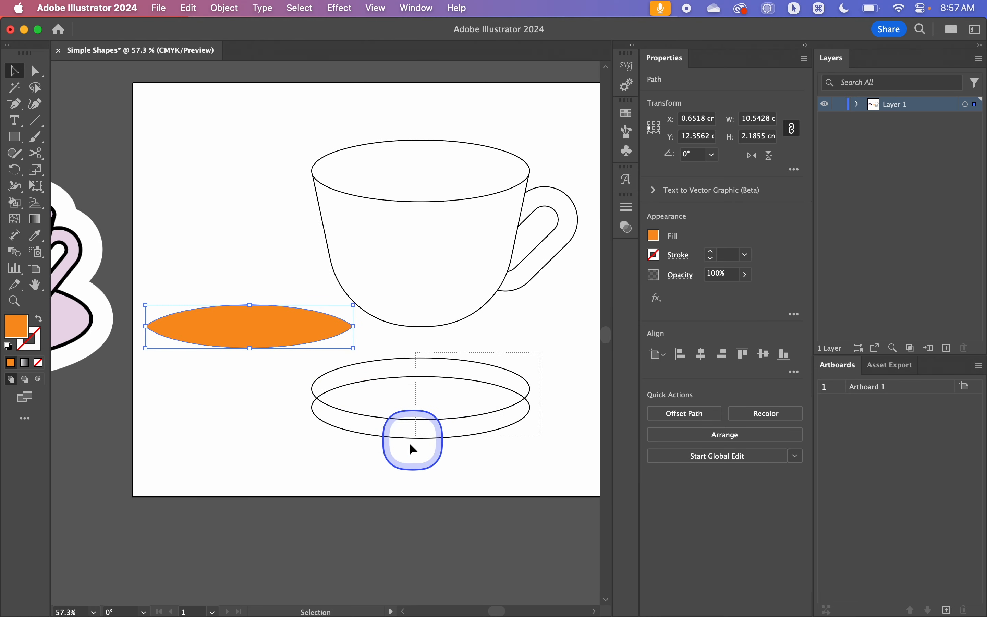
{"action": "left_click", "coordinate": [408, 443]}
{"action": "key", "text": "BackSpace"}
{"action": "scroll", "coordinate": [429, 454], "scroll_direction": "up", "scroll_amount": 2}
{"action": "scroll", "coordinate": [430, 455], "scroll_direction": "right", "scroll_amount": 2}
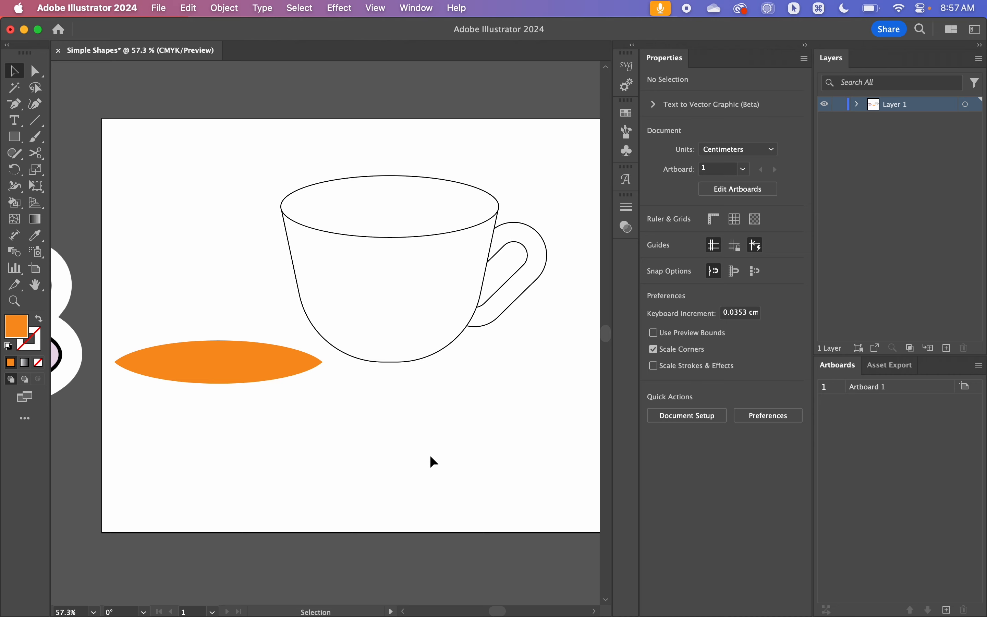
Check the artwork for leftover paths in outline view and move the orange shape below the cup.
{"action": "key", "text": "super+y"}
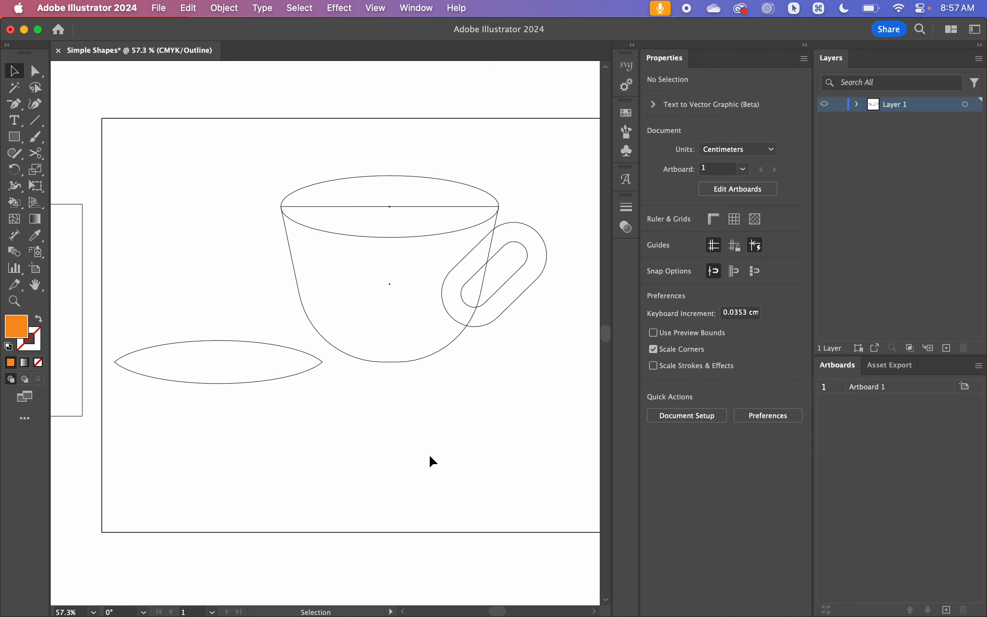
{"action": "left_click_drag", "start_coordinate": [264, 381], "coordinate": [424, 437]}
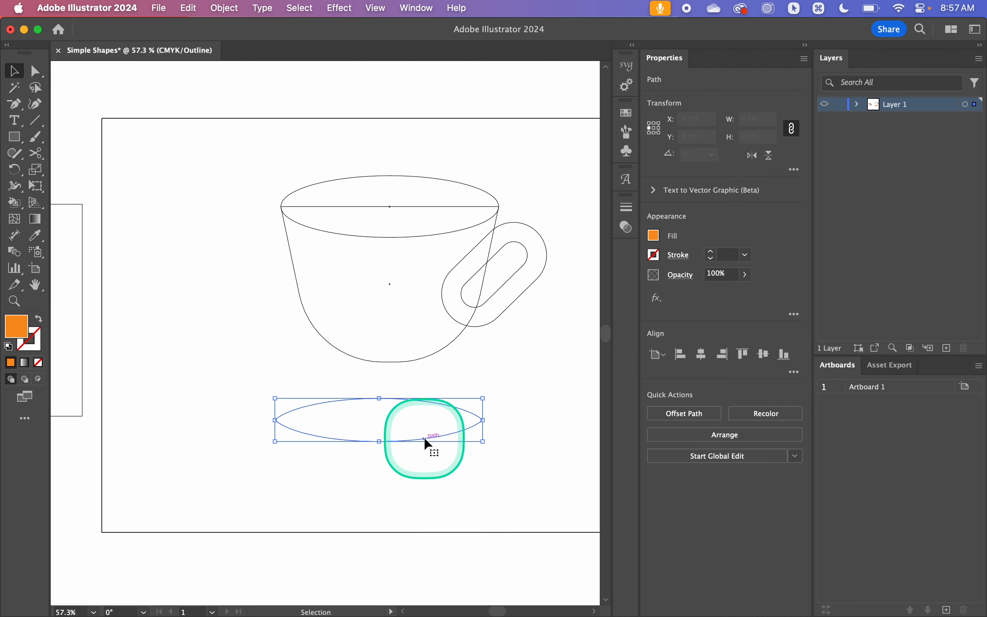
{"action": "key", "text": "super+y"}
{"action": "left_click", "coordinate": [501, 365]}
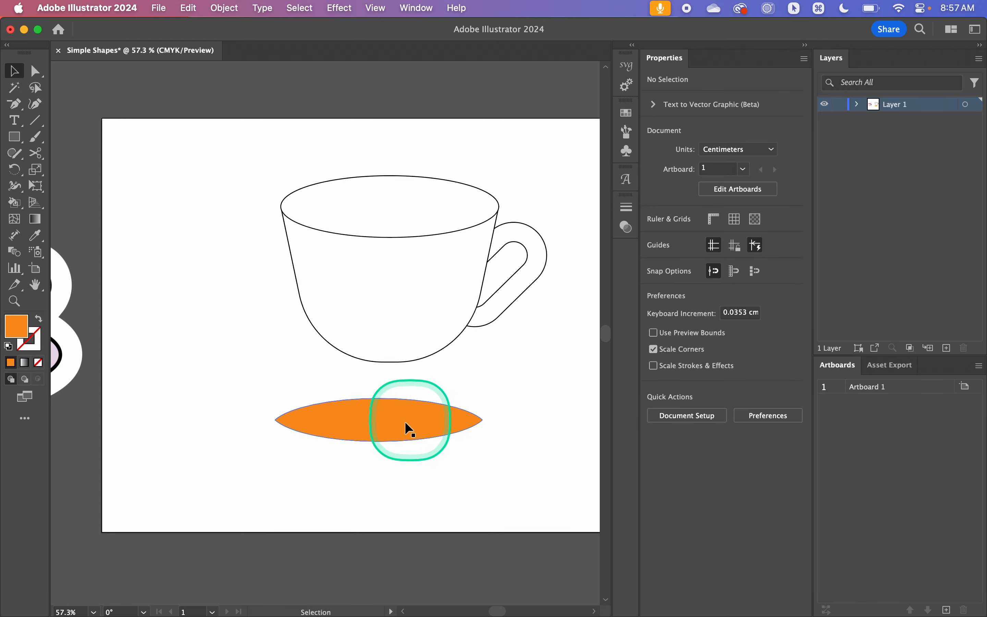
Place the orange shape inside the cup's rim ellipse as the drink, matching its lower curve to the rim's front edge.
{"action": "left_click_drag", "start_coordinate": [409, 429], "coordinate": [410, 223]}
{"action": "left_click", "coordinate": [518, 167]}
{"action": "scroll", "coordinate": [518, 167], "scroll_direction": "down", "scroll_amount": 3}
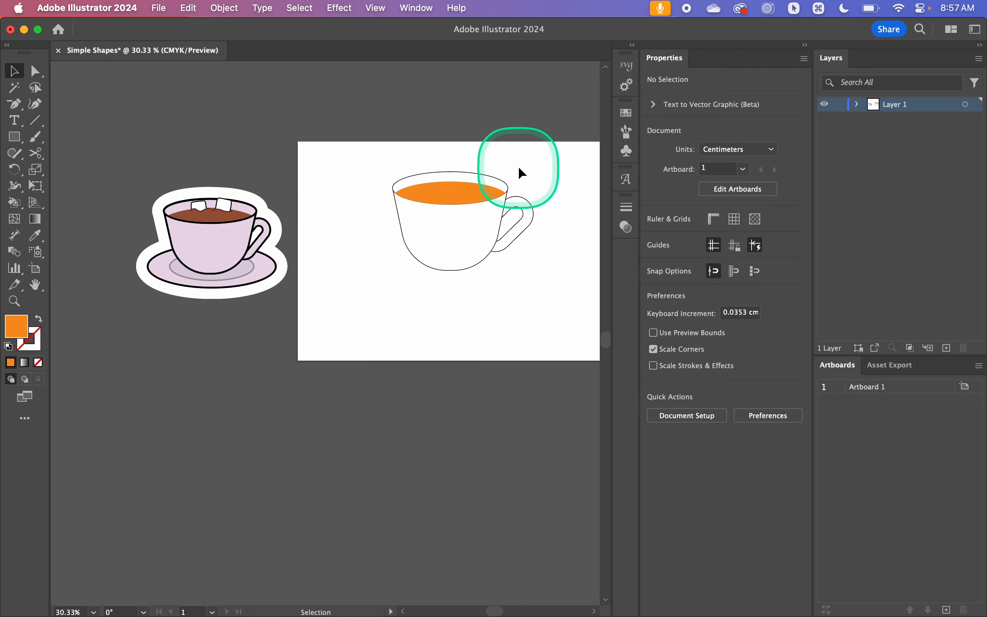
{"action": "scroll", "coordinate": [535, 143], "scroll_direction": "up", "scroll_amount": 3}
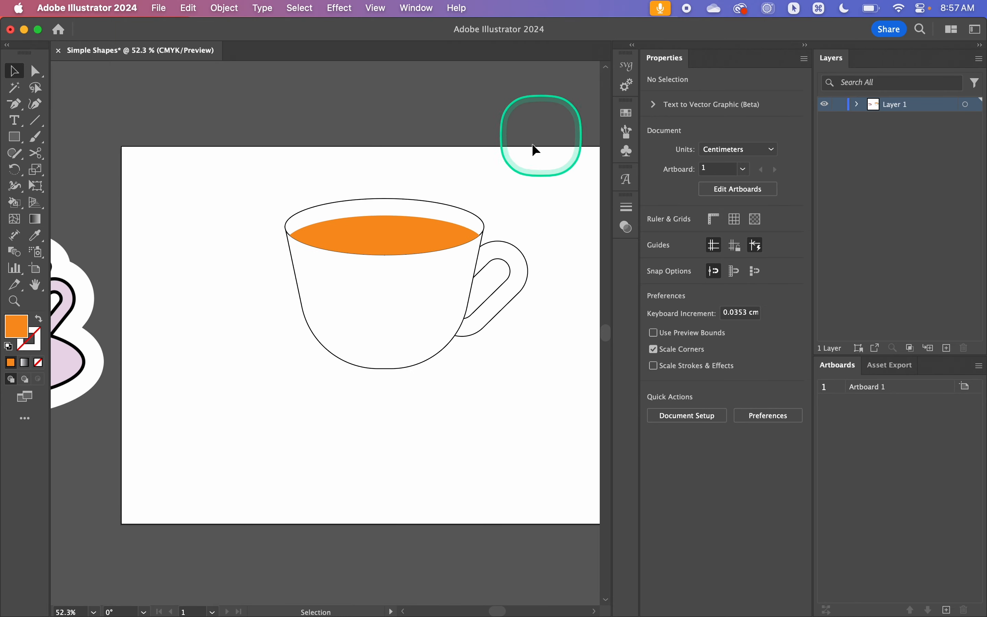
Copy the rim ellipse, remove the original's stroke, and paste the copy with its 1 pt black stroke in place on top.
{"action": "scroll", "coordinate": [447, 219], "scroll_direction": "up", "scroll_amount": 4}
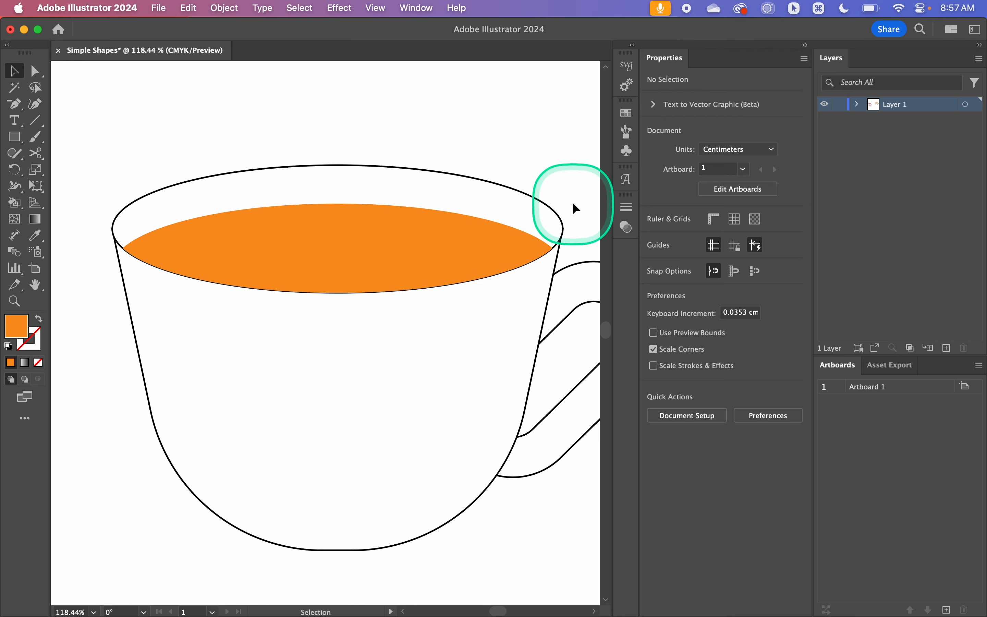
{"action": "left_click", "coordinate": [259, 173]}
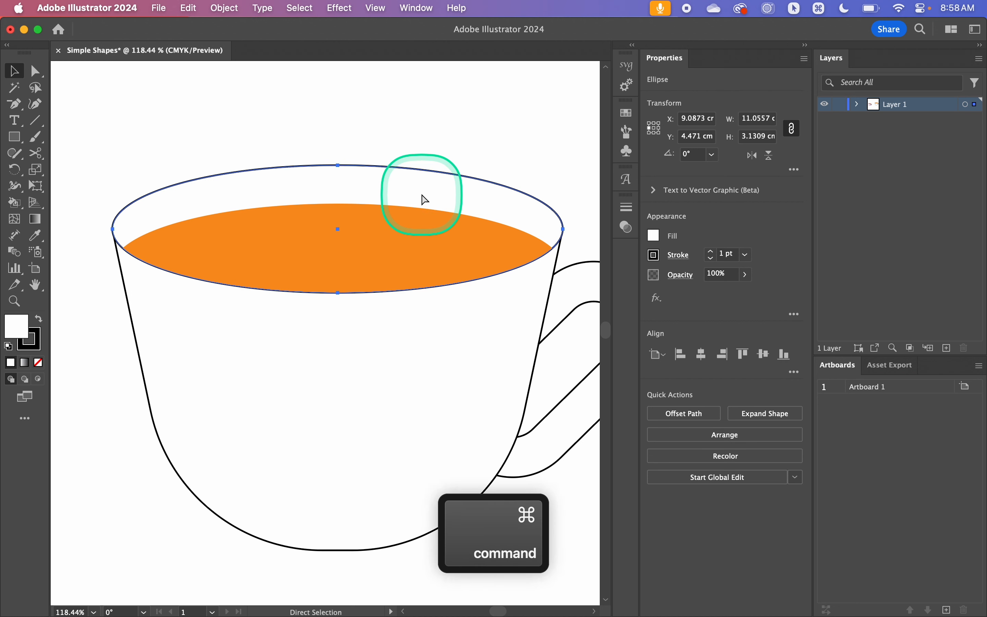
{"action": "key", "text": "super+c"}
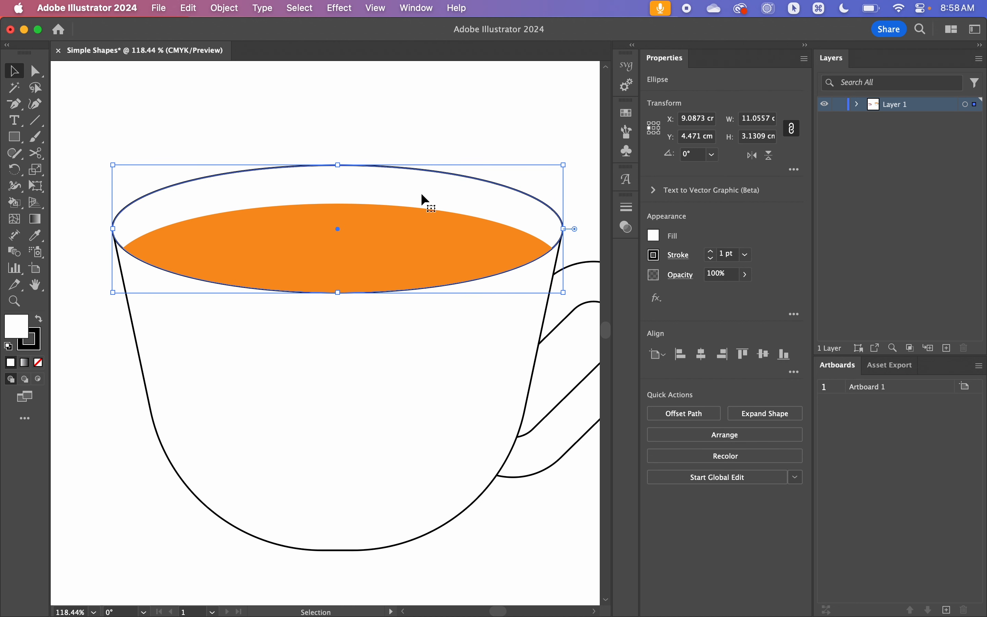
{"action": "key", "text": "x"}
{"action": "key", "text": "slash"}
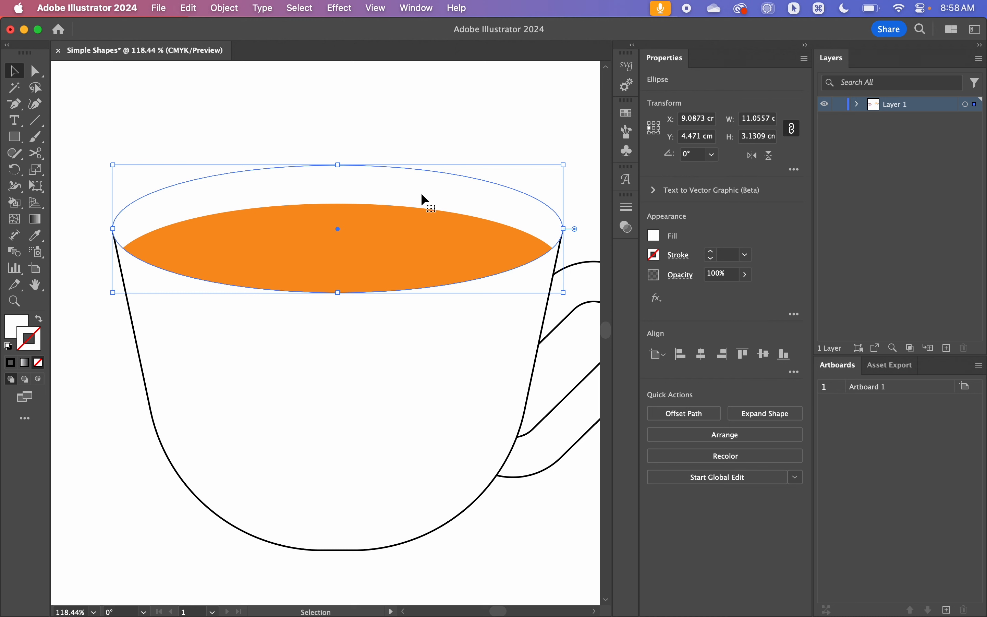
{"action": "key", "text": "shift+super+v"}
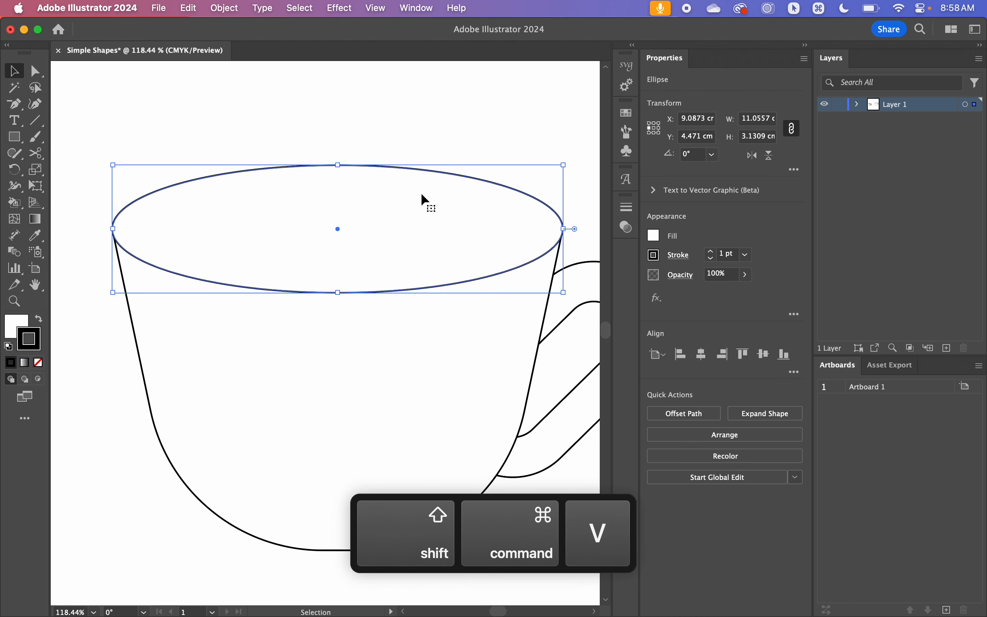
Remove the fill from the pasted rim ellipse, leaving only its black stroke, and deselect it.
{"action": "key", "text": "x"}
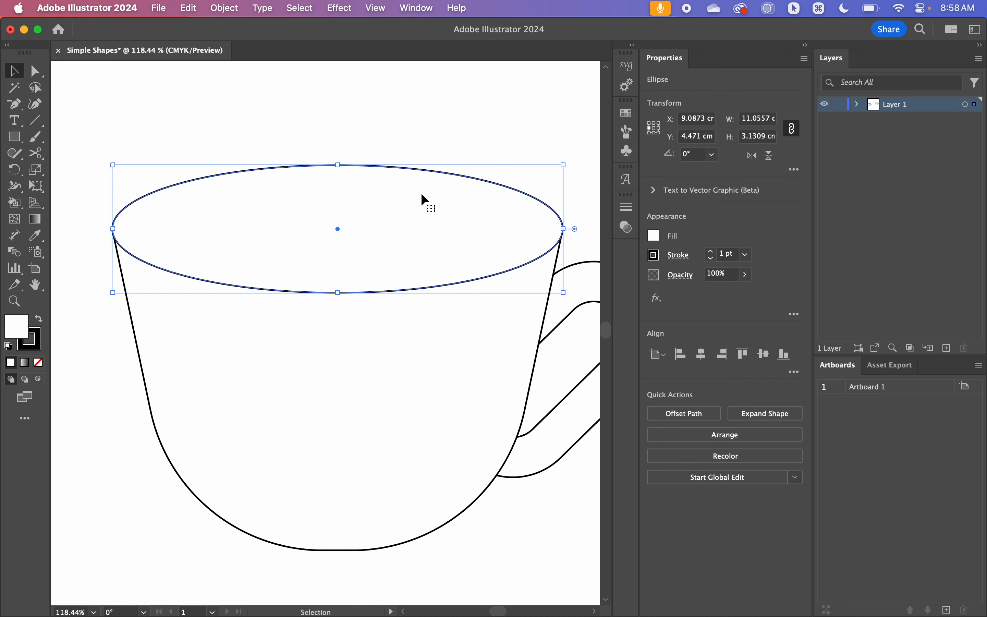
{"action": "key", "text": "slash"}
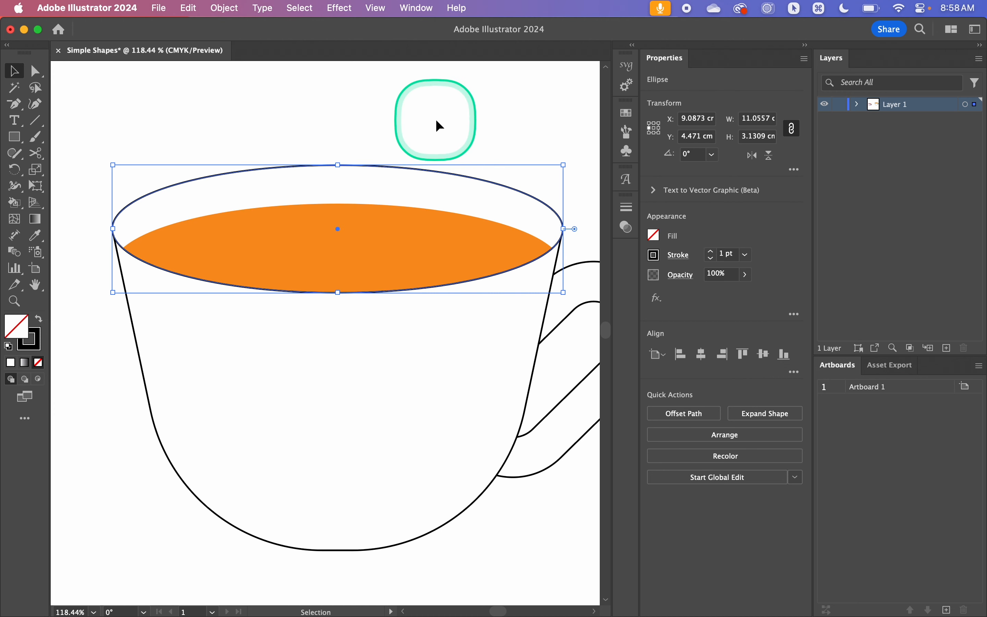
{"action": "left_click", "coordinate": [436, 112]}
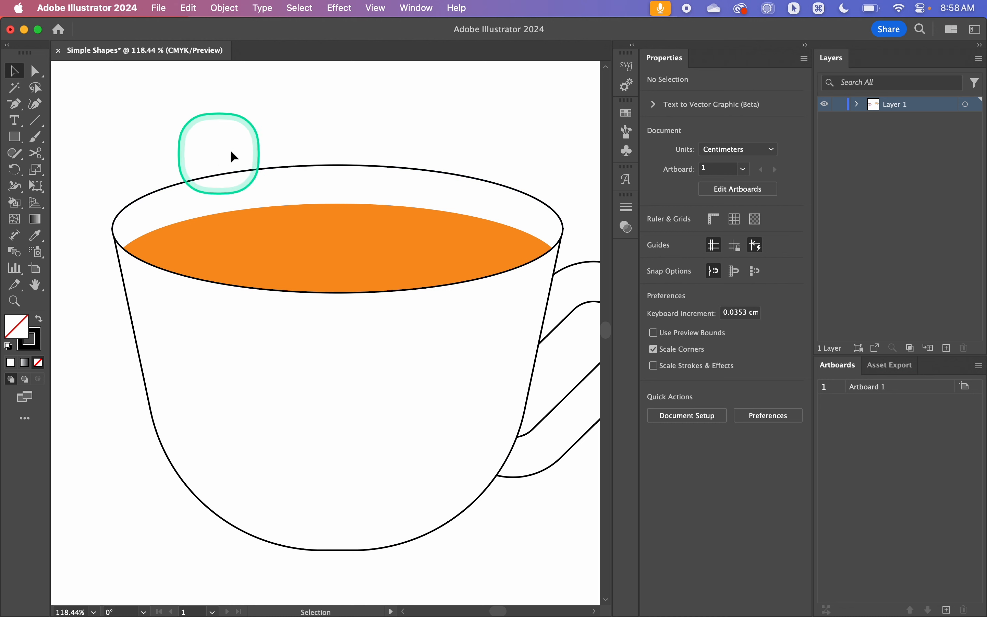
Compare the cup drawing with the finished hot-chocolate reference and examine how its marshmallows sit in the drink.
{"action": "scroll", "coordinate": [411, 147], "scroll_direction": "down", "scroll_amount": 8}
{"action": "scroll", "coordinate": [410, 147], "scroll_direction": "up", "scroll_amount": 3}
{"action": "scroll", "coordinate": [410, 148], "scroll_direction": "left", "scroll_amount": 3}
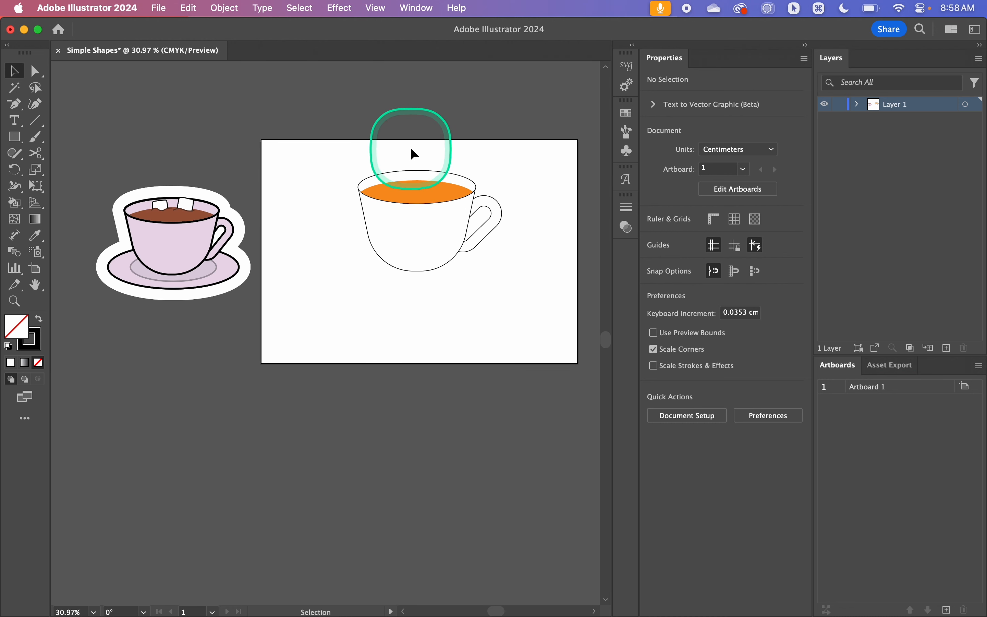
{"action": "scroll", "coordinate": [410, 148], "scroll_direction": "right", "scroll_amount": 1}
{"action": "scroll", "coordinate": [410, 147], "scroll_direction": "down", "scroll_amount": 1}
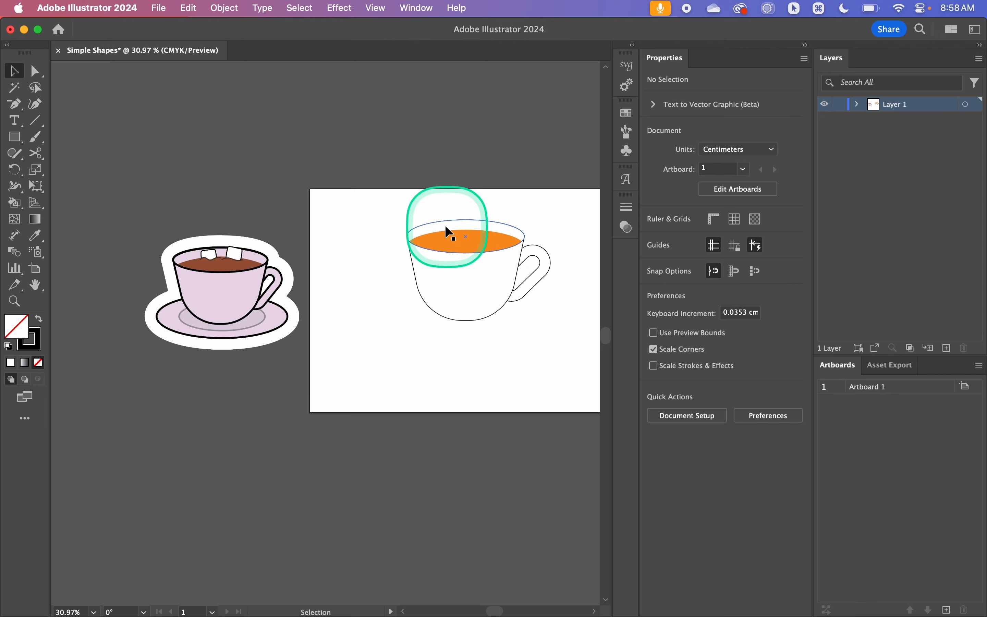
{"action": "scroll", "coordinate": [472, 257], "scroll_direction": "up", "scroll_amount": 5}
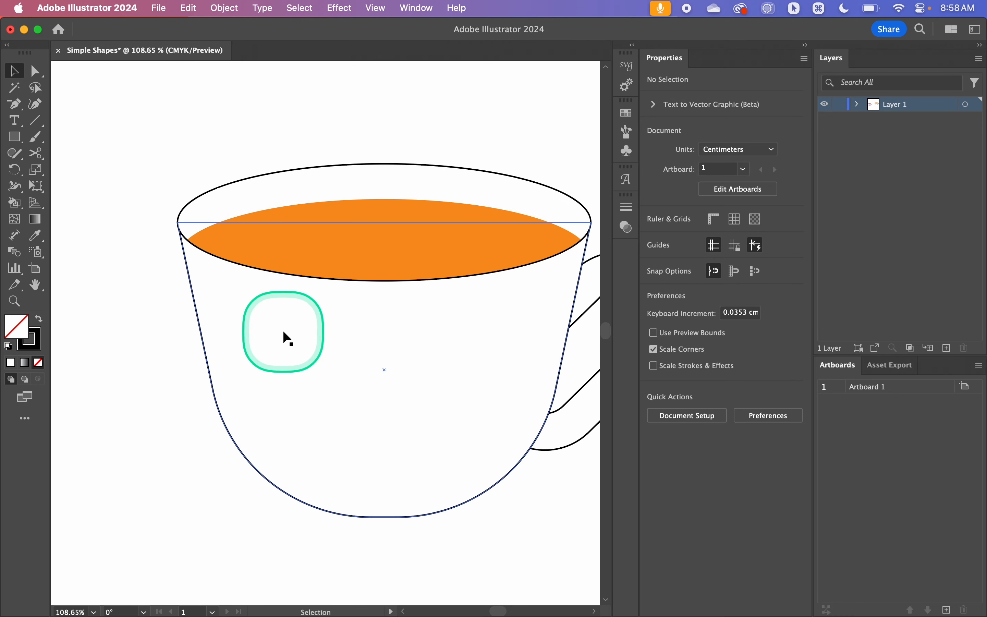
{"action": "scroll", "coordinate": [283, 330], "scroll_direction": "down", "scroll_amount": 3}
{"action": "scroll", "coordinate": [281, 331], "scroll_direction": "down", "scroll_amount": 3}
{"action": "scroll", "coordinate": [286, 342], "scroll_direction": "left", "scroll_amount": 5}
{"action": "scroll", "coordinate": [309, 363], "scroll_direction": "right", "scroll_amount": 1}
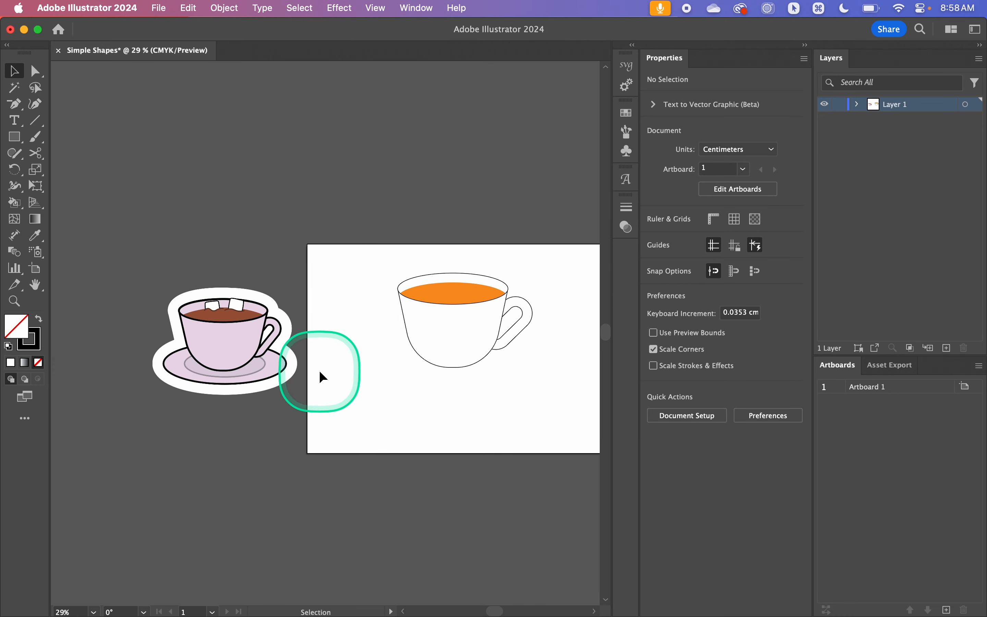
{"action": "scroll", "coordinate": [215, 301], "scroll_direction": "up", "scroll_amount": 6}
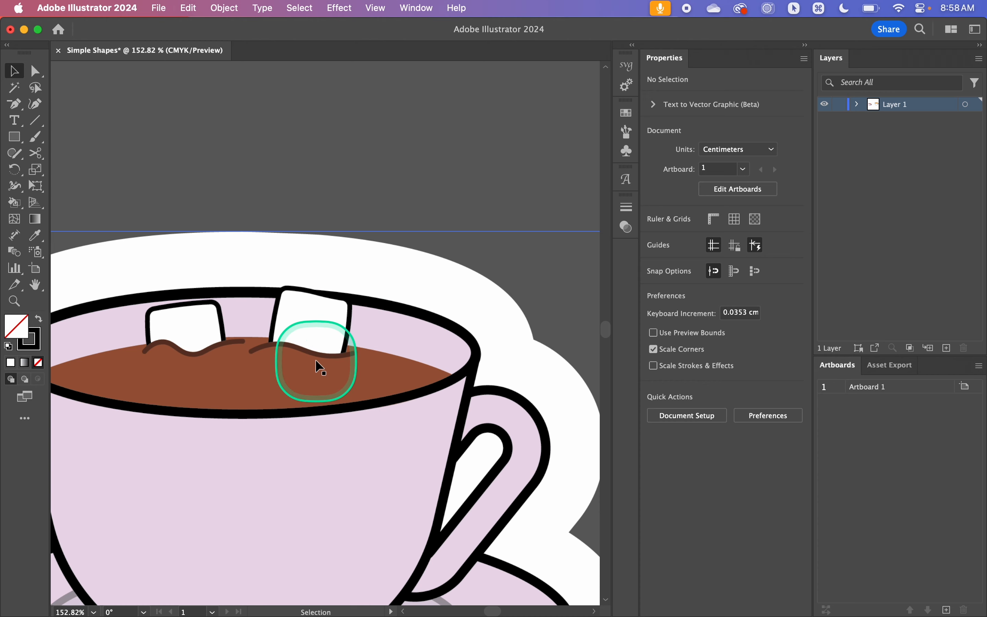
{"action": "scroll", "coordinate": [316, 359], "scroll_direction": "down", "scroll_amount": 5}
{"action": "scroll", "coordinate": [318, 366], "scroll_direction": "right", "scroll_amount": 5}
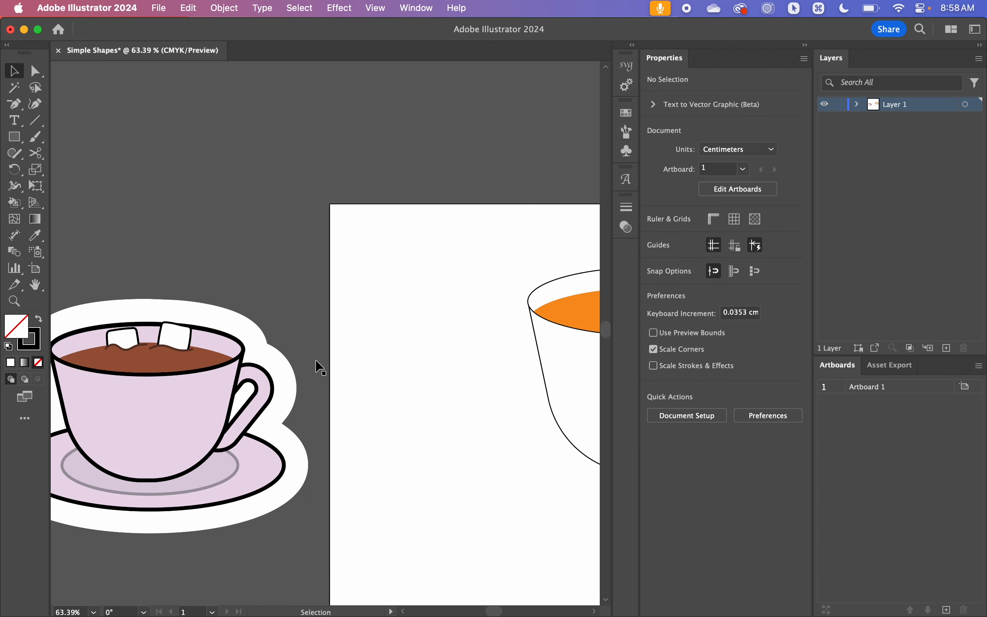
Draw an unfilled square about 2.27 cm wide with a 1 pt black stroke in the empty artboard area beside the cup.
{"action": "scroll", "coordinate": [465, 335], "scroll_direction": "right", "scroll_amount": 3}
{"action": "scroll", "coordinate": [339, 341], "scroll_direction": "up", "scroll_amount": 5}
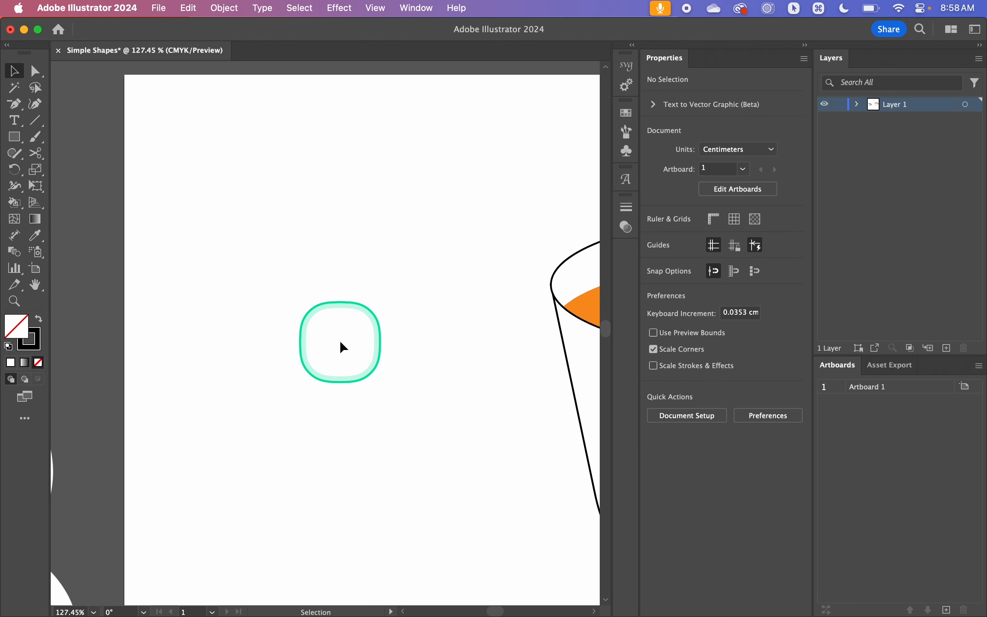
{"action": "key", "text": "m"}
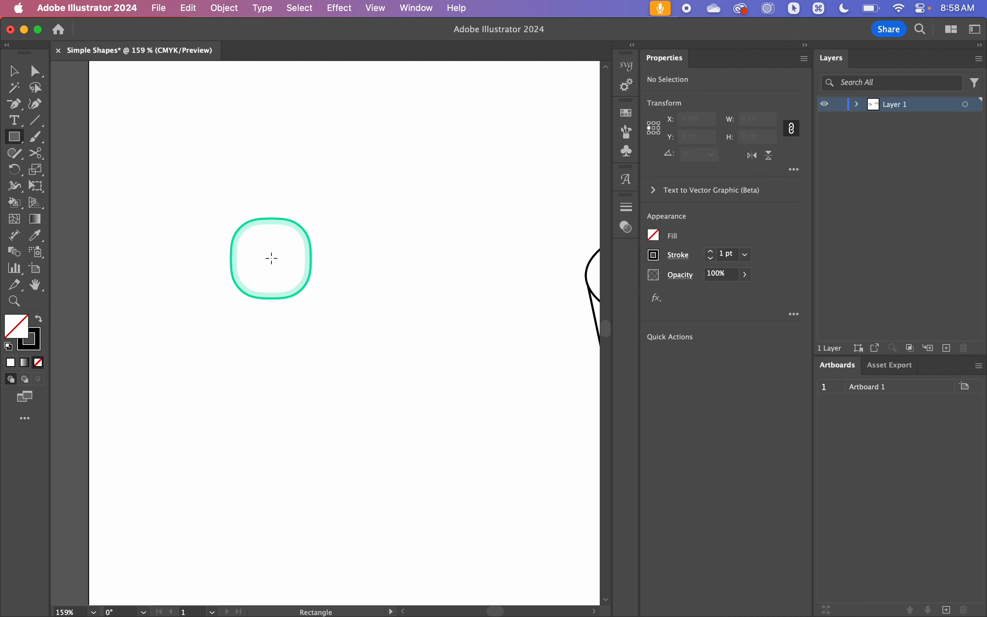
{"action": "left_click_drag", "start_coordinate": [271, 258], "coordinate": [396, 349]}
{"action": "key", "text": "shift"}
{"action": "key", "text": "v"}
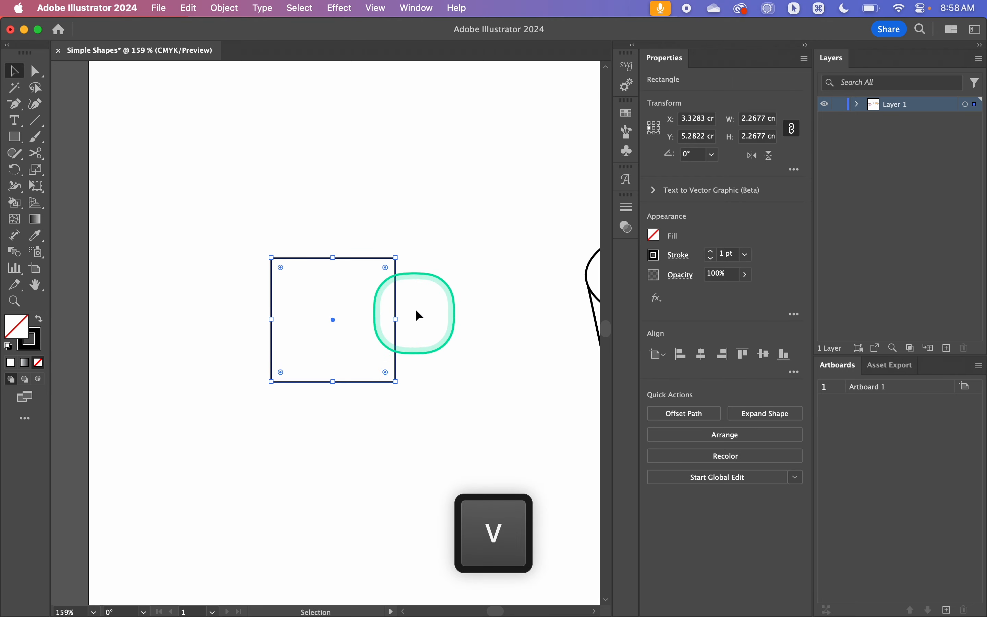
Bend the square's top edge into a gentle wave with the Curvature tool, raising one point and lowering a second.
{"action": "left_click", "coordinate": [38, 105]}
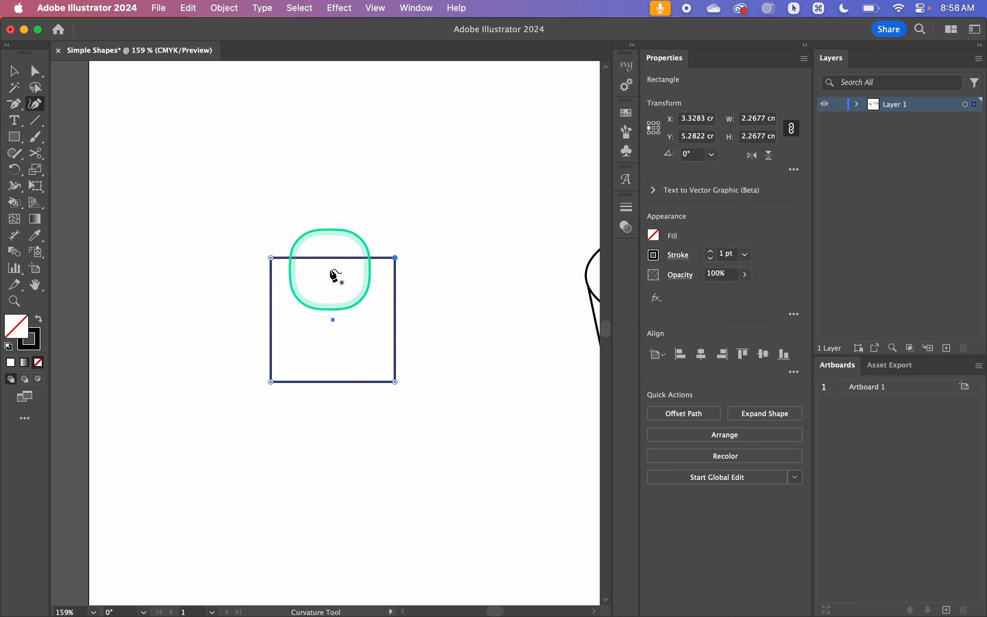
{"action": "left_click", "coordinate": [331, 269]}
{"action": "scroll", "coordinate": [330, 269], "scroll_direction": "up", "scroll_amount": 5}
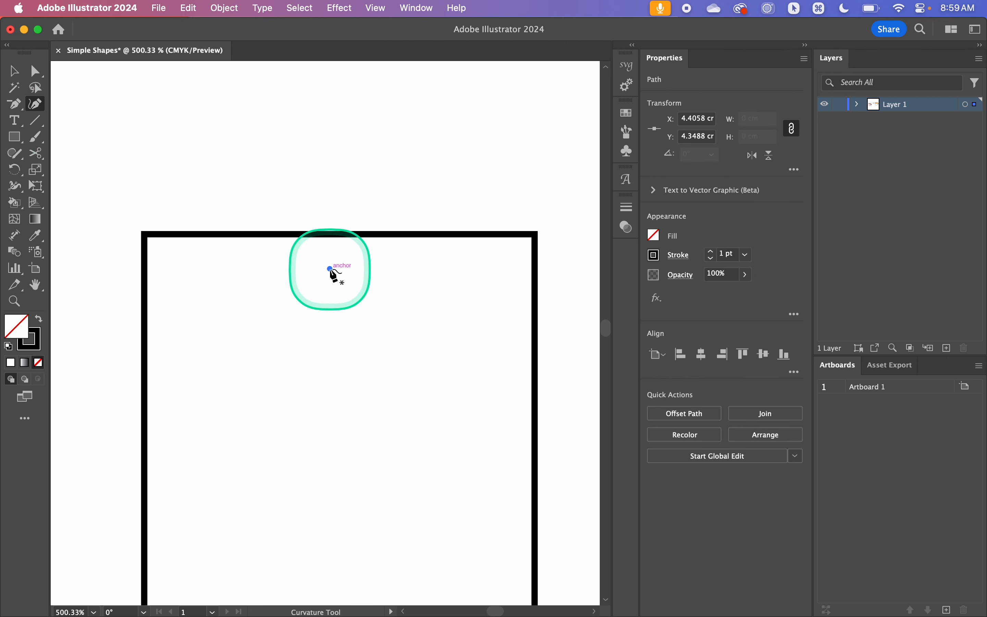
{"action": "key", "text": "super+z"}
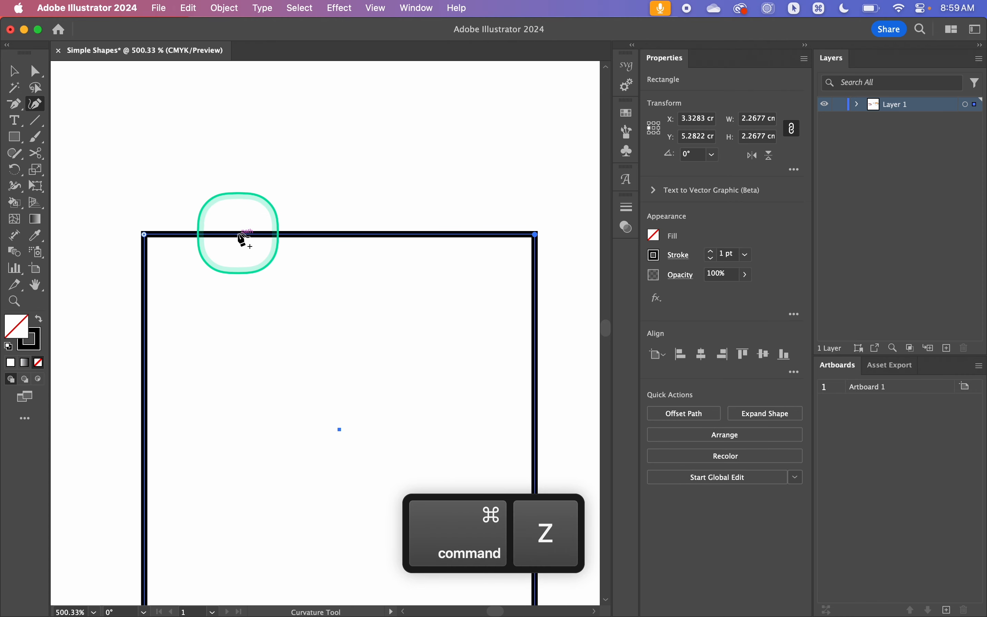
{"action": "scroll", "coordinate": [243, 238], "scroll_direction": "up", "scroll_amount": 3}
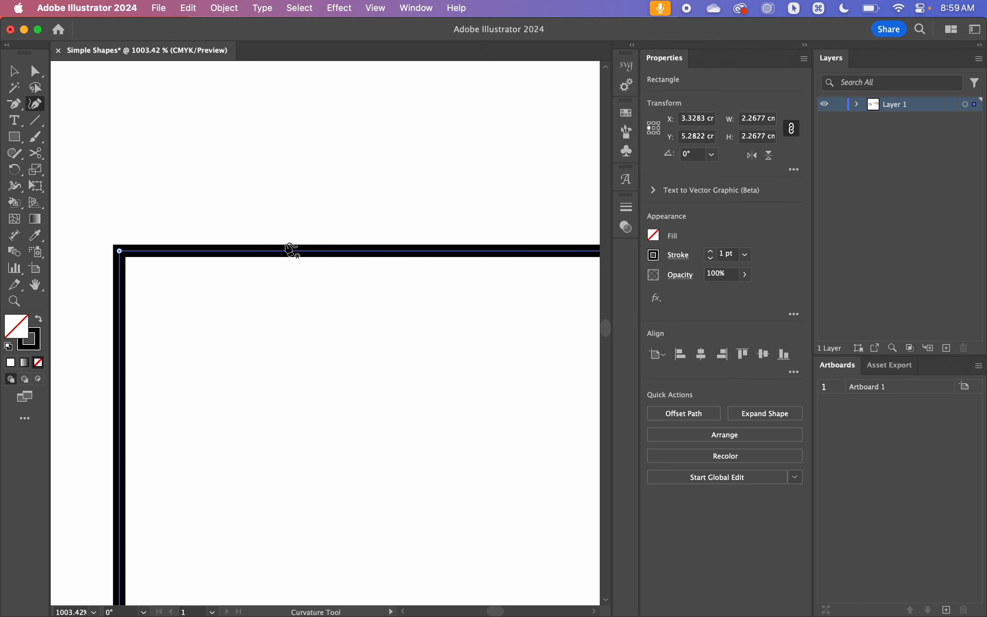
{"action": "scroll", "coordinate": [292, 250], "scroll_direction": "left", "scroll_amount": 2}
{"action": "left_click", "coordinate": [350, 247]}
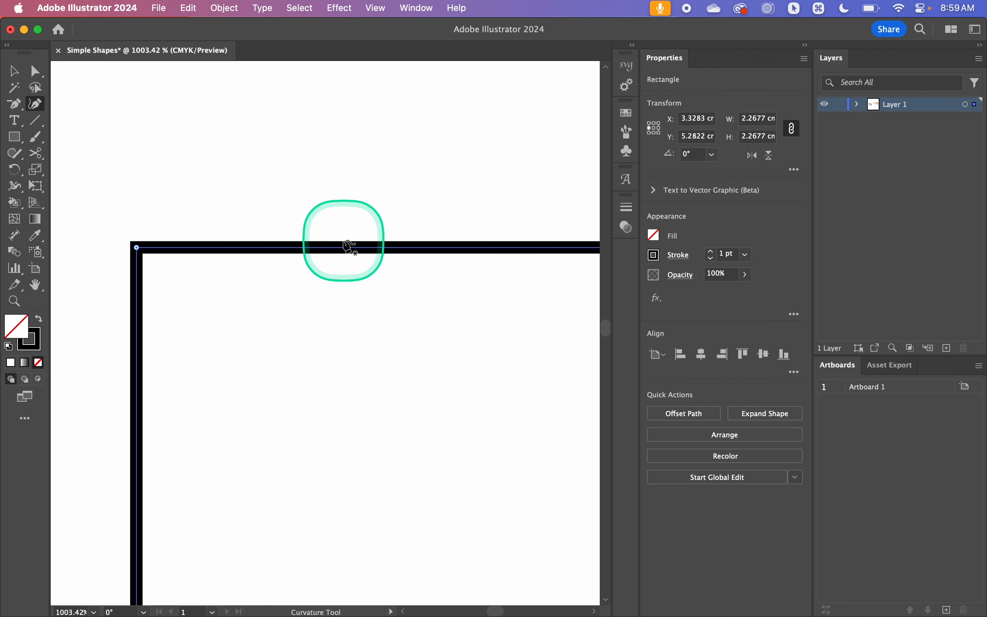
{"action": "left_click_drag", "start_coordinate": [350, 247], "coordinate": [357, 222]}
{"action": "scroll", "coordinate": [357, 223], "scroll_direction": "right", "scroll_amount": 5}
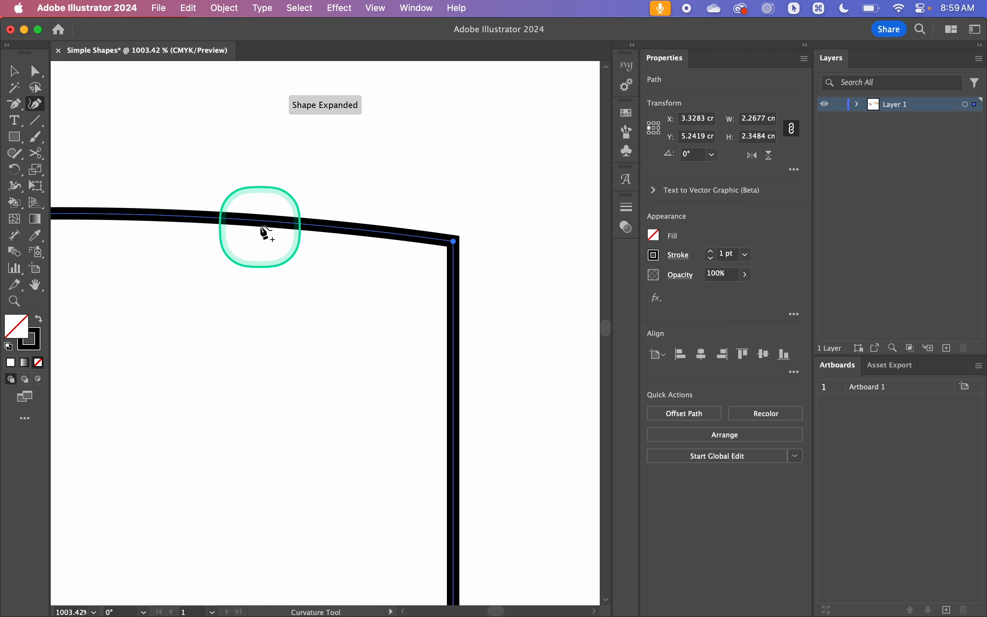
{"action": "left_click_drag", "start_coordinate": [260, 224], "coordinate": [262, 255]}
Add curvature points on the square's right and bottom edges to turn both into gentle waves.
{"action": "scroll", "coordinate": [262, 256], "scroll_direction": "down", "scroll_amount": 5}
{"action": "left_click_drag", "start_coordinate": [433, 203], "coordinate": [456, 227]}
{"action": "scroll", "coordinate": [459, 202], "scroll_direction": "down", "scroll_amount": 5}
{"action": "scroll", "coordinate": [456, 228], "scroll_direction": "left", "scroll_amount": 5}
{"action": "left_click_drag", "start_coordinate": [507, 391], "coordinate": [506, 367]}
{"action": "scroll", "coordinate": [504, 365], "scroll_direction": "left", "scroll_amount": 3}
{"action": "left_click_drag", "start_coordinate": [348, 350], "coordinate": [349, 387]}
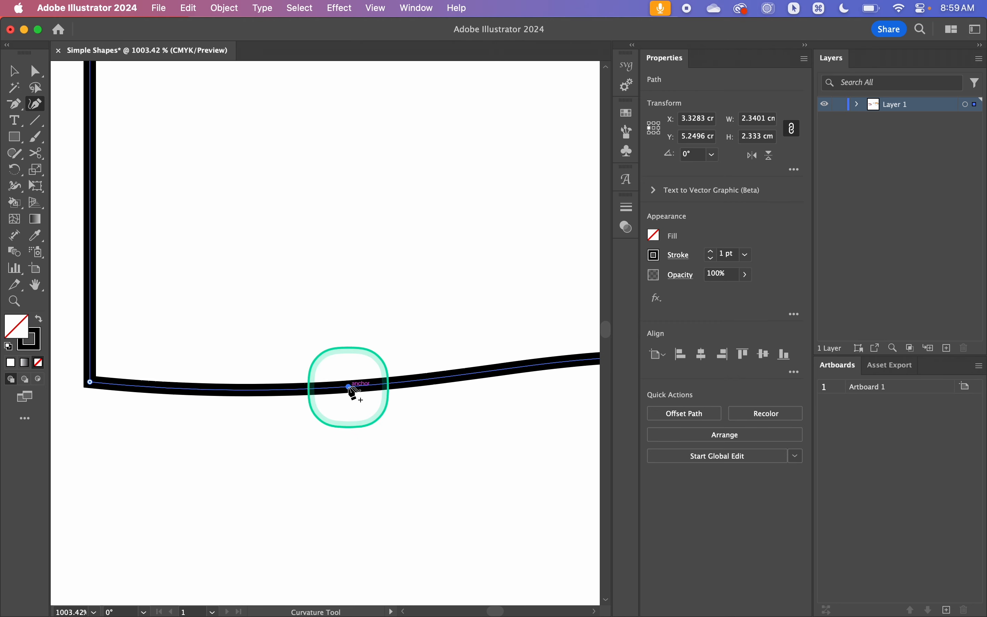
Bow the square's left edge outward with one curvature point near its middle.
{"action": "scroll", "coordinate": [349, 387], "scroll_direction": "up", "scroll_amount": 5}
{"action": "scroll", "coordinate": [351, 394], "scroll_direction": "up", "scroll_amount": 4}
{"action": "scroll", "coordinate": [350, 393], "scroll_direction": "left", "scroll_amount": 2}
{"action": "left_click_drag", "start_coordinate": [189, 273], "coordinate": [148, 269]}
{"action": "scroll", "coordinate": [148, 269], "scroll_direction": "down", "scroll_amount": 5}
{"action": "scroll", "coordinate": [145, 269], "scroll_direction": "left", "scroll_amount": 1}
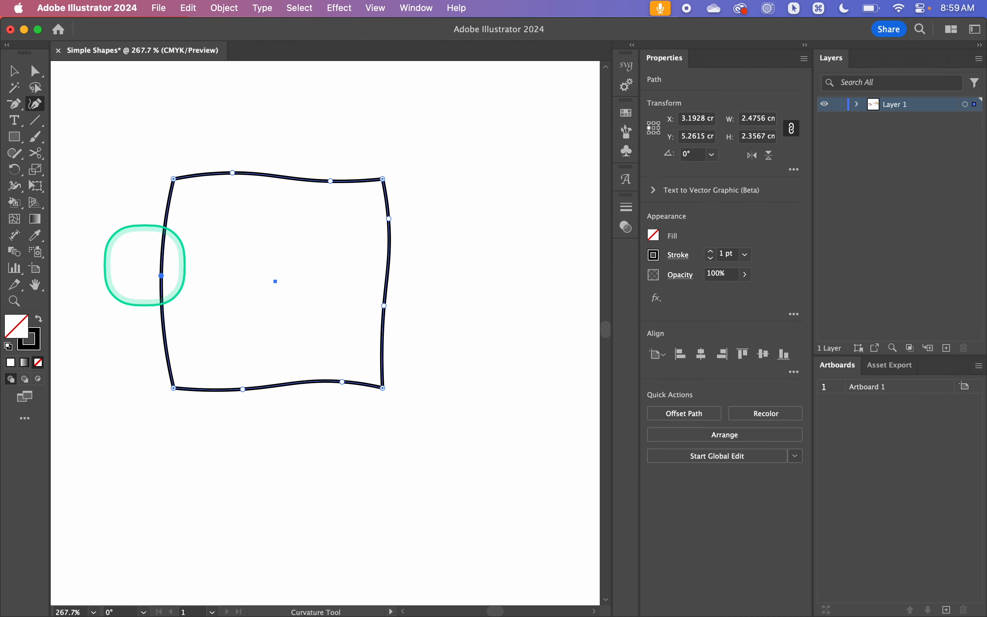
Round all four corners of the wavy square into a soft marshmallow shape and deselect it.
{"action": "key", "text": "v"}
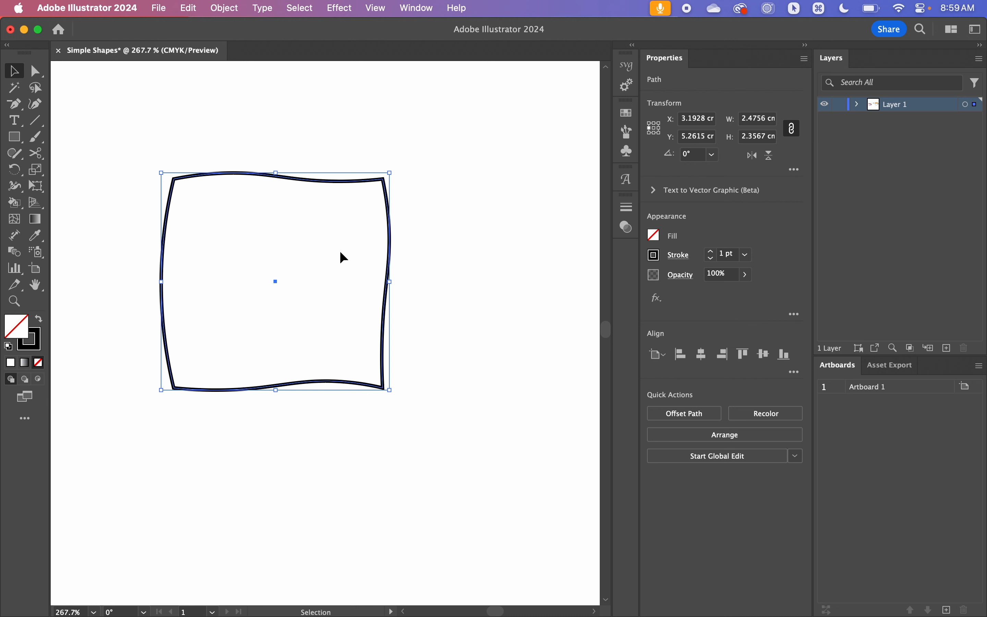
{"action": "key", "text": "a"}
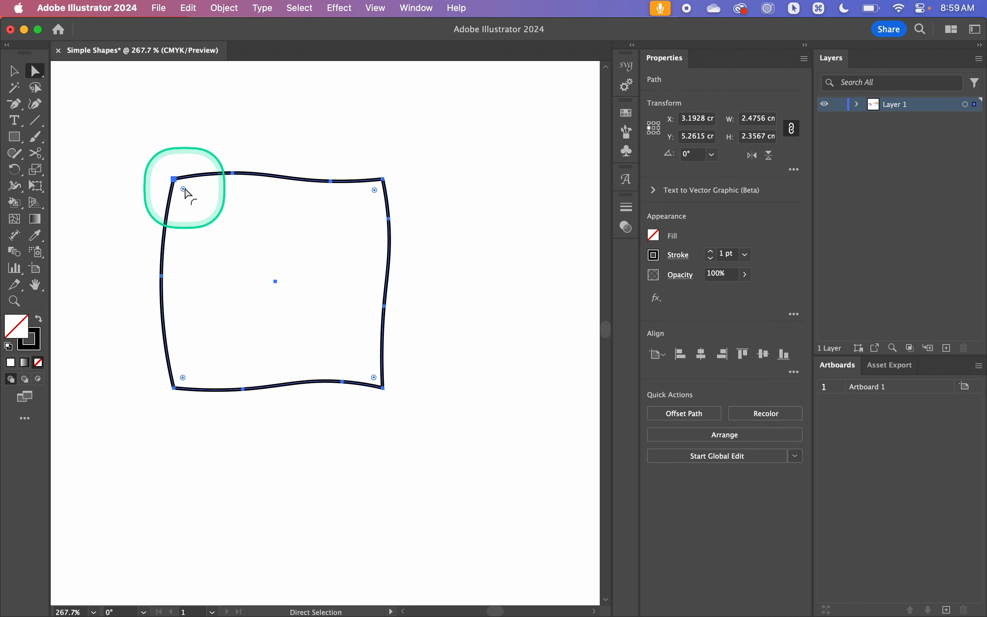
{"action": "left_click_drag", "start_coordinate": [185, 193], "coordinate": [202, 202]}
{"action": "key", "text": "v"}
{"action": "left_click", "coordinate": [437, 324]}
{"action": "scroll", "coordinate": [434, 324], "scroll_direction": "down", "scroll_amount": 1}
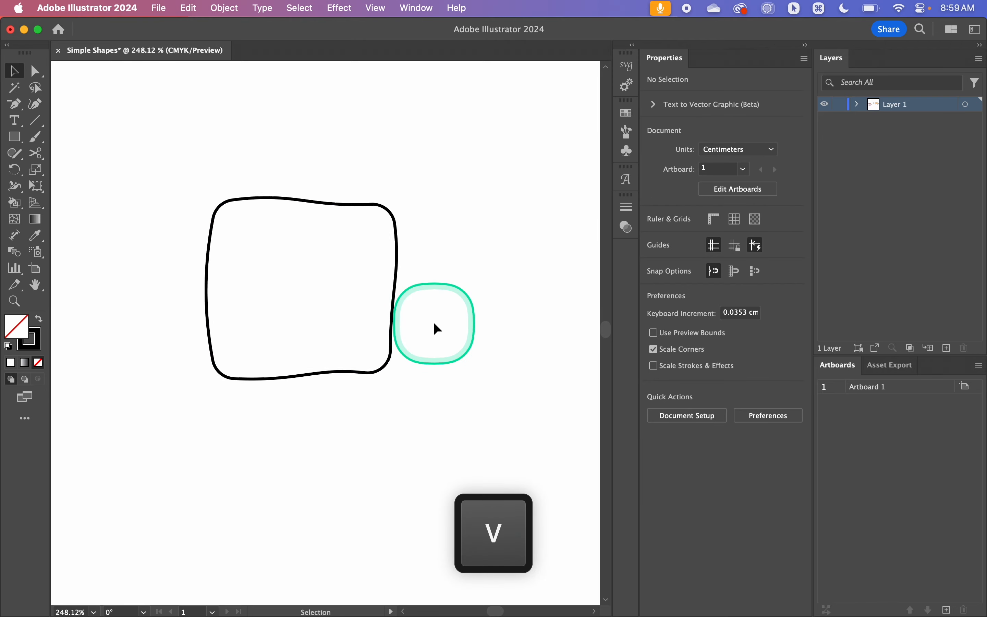
Try to move the unfilled marshmallow shape towards the cup by its interior.
{"action": "scroll", "coordinate": [433, 321], "scroll_direction": "down", "scroll_amount": 4}
{"action": "scroll", "coordinate": [433, 321], "scroll_direction": "right", "scroll_amount": 5}
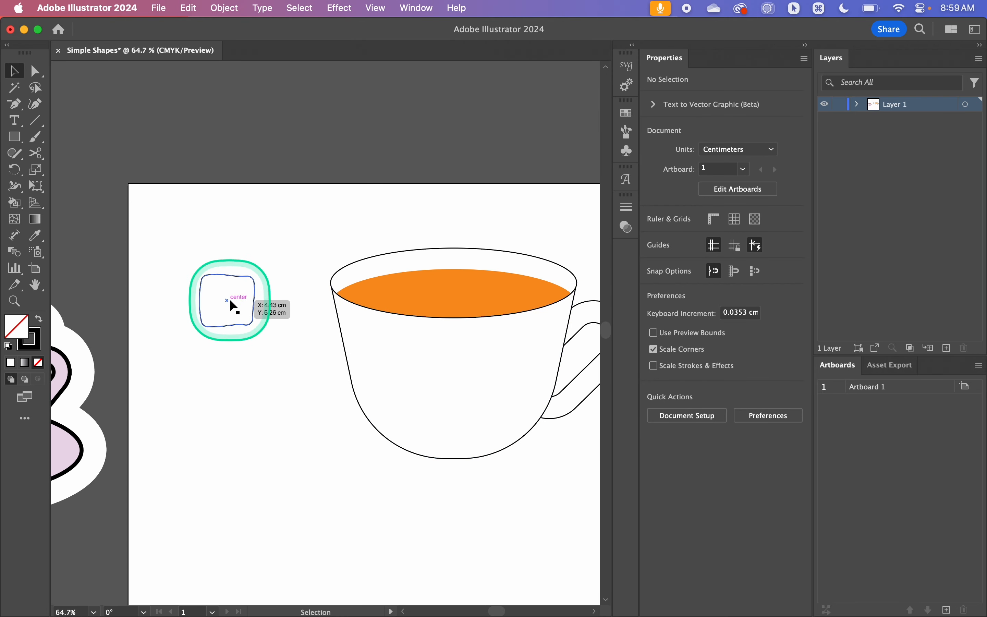
{"action": "left_click_drag", "start_coordinate": [236, 317], "coordinate": [302, 266]}
{"action": "left_click", "coordinate": [203, 303]}
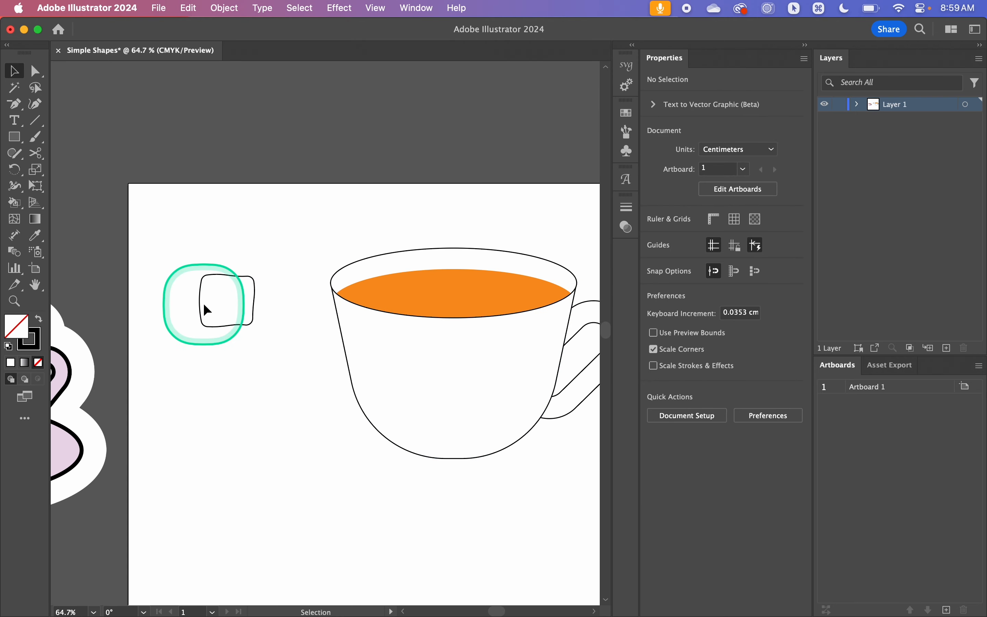
{"action": "left_click_drag", "start_coordinate": [231, 304], "coordinate": [285, 258]}
{"action": "left_click", "coordinate": [277, 294]}
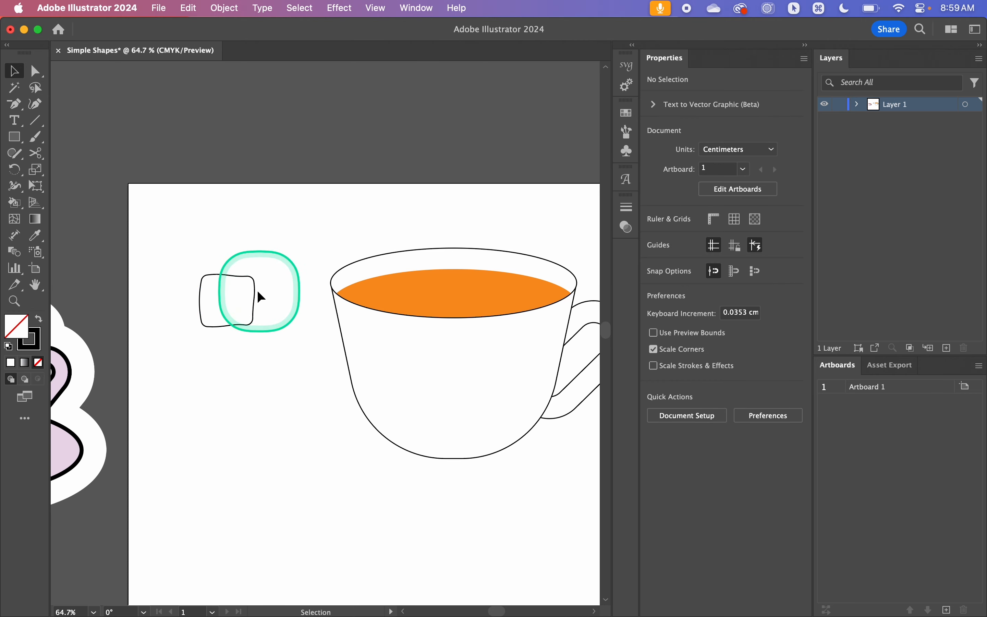
Give the marshmallow shape the default white fill and 1 pt black stroke.
{"action": "left_click", "coordinate": [253, 293]}
{"action": "key", "text": "d"}
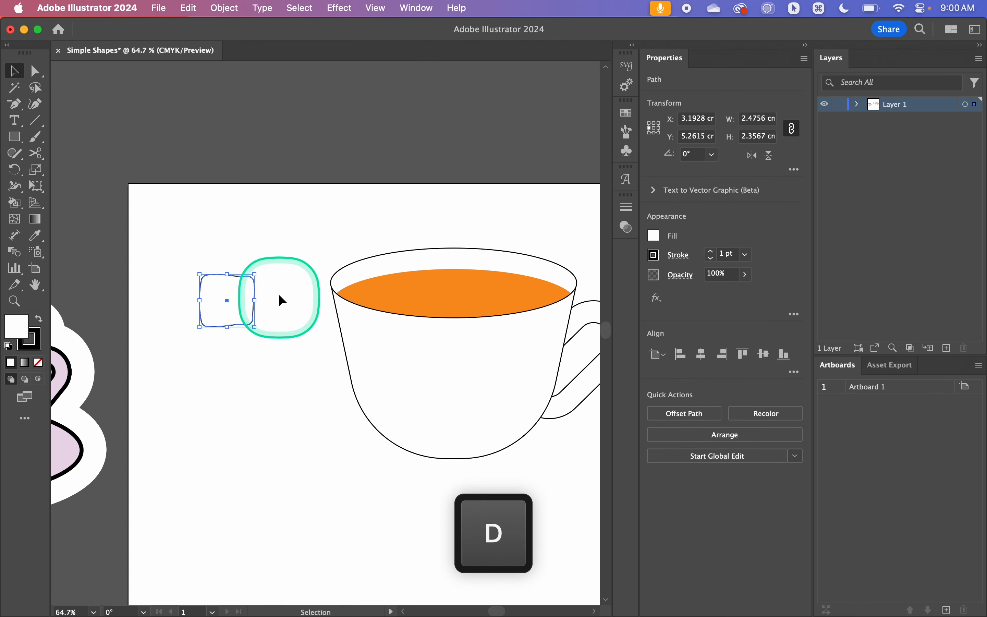
{"action": "left_click", "coordinate": [281, 300]}
Move the marshmallow onto the drink's back edge, scale it down and tilt it clockwise.
{"action": "left_click_drag", "start_coordinate": [228, 306], "coordinate": [480, 272]}
{"action": "scroll", "coordinate": [480, 272], "scroll_direction": "up", "scroll_amount": 6}
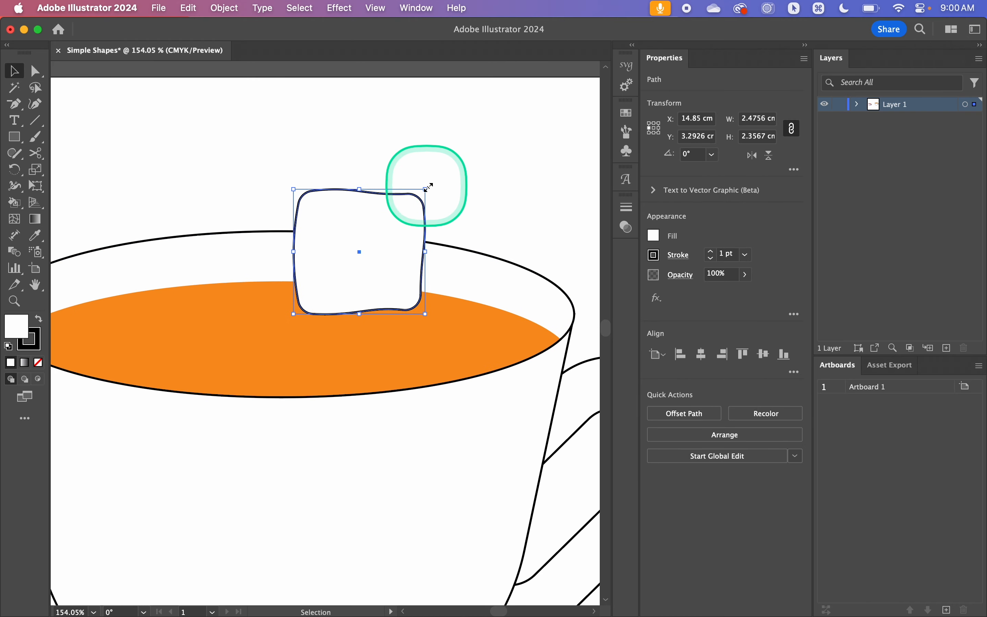
{"action": "left_click_drag", "start_coordinate": [426, 189], "coordinate": [328, 266]}
{"action": "left_click", "coordinate": [419, 165]}
{"action": "scroll", "coordinate": [419, 165], "scroll_direction": "down", "scroll_amount": 5}
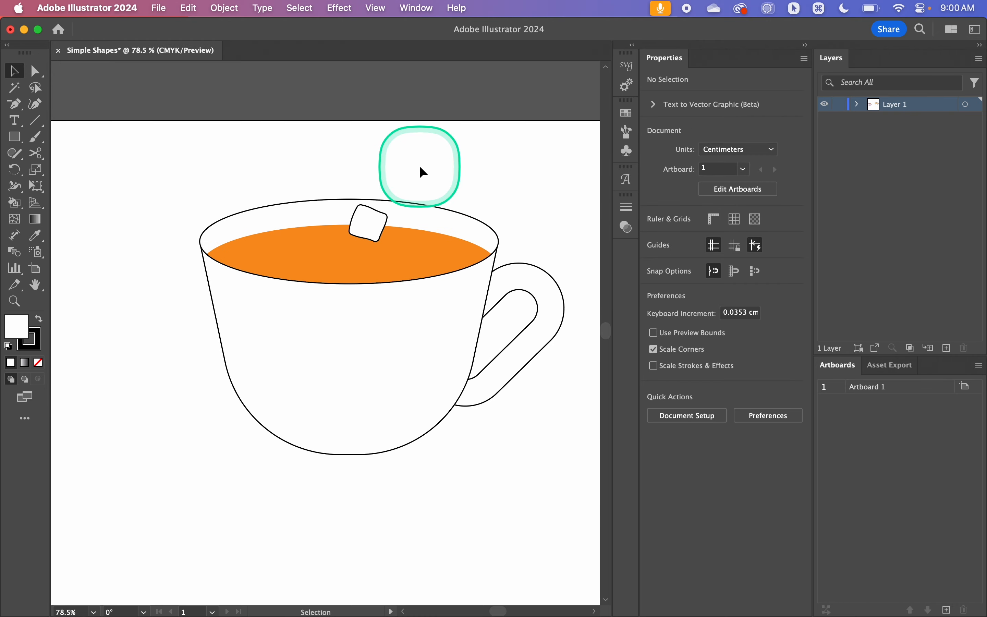
Draw a straight horizontal line about 2.4 cm long across the marshmallow's lower part with the Pen tool, extending past both sides.
{"action": "scroll", "coordinate": [419, 165], "scroll_direction": "down", "scroll_amount": 3}
{"action": "scroll", "coordinate": [300, 215], "scroll_direction": "left", "scroll_amount": 5}
{"action": "scroll", "coordinate": [293, 209], "scroll_direction": "up", "scroll_amount": 8}
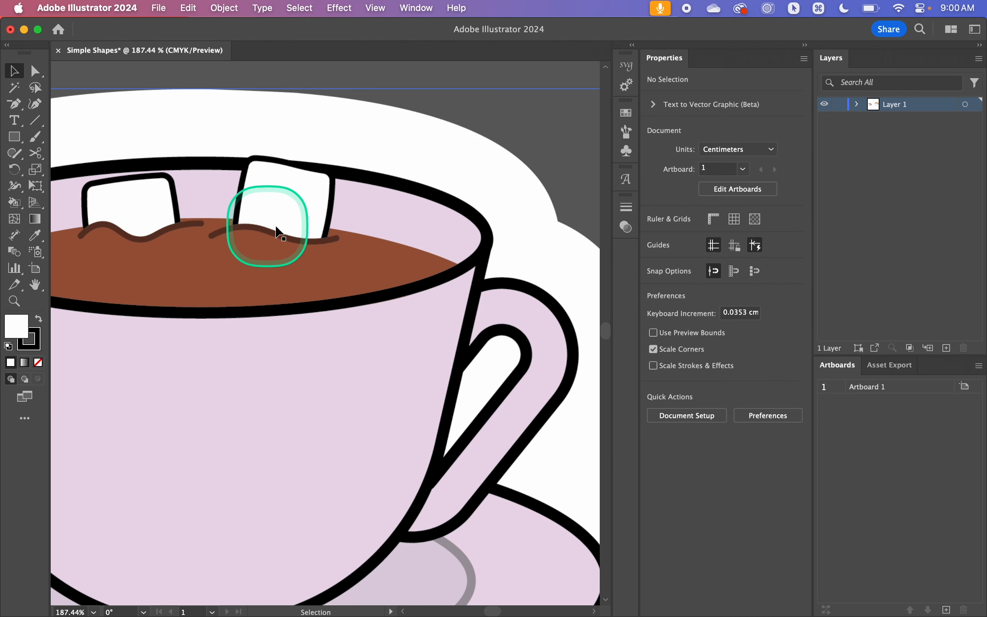
{"action": "scroll", "coordinate": [350, 248], "scroll_direction": "down", "scroll_amount": 8}
{"action": "scroll", "coordinate": [351, 252], "scroll_direction": "up", "scroll_amount": 10}
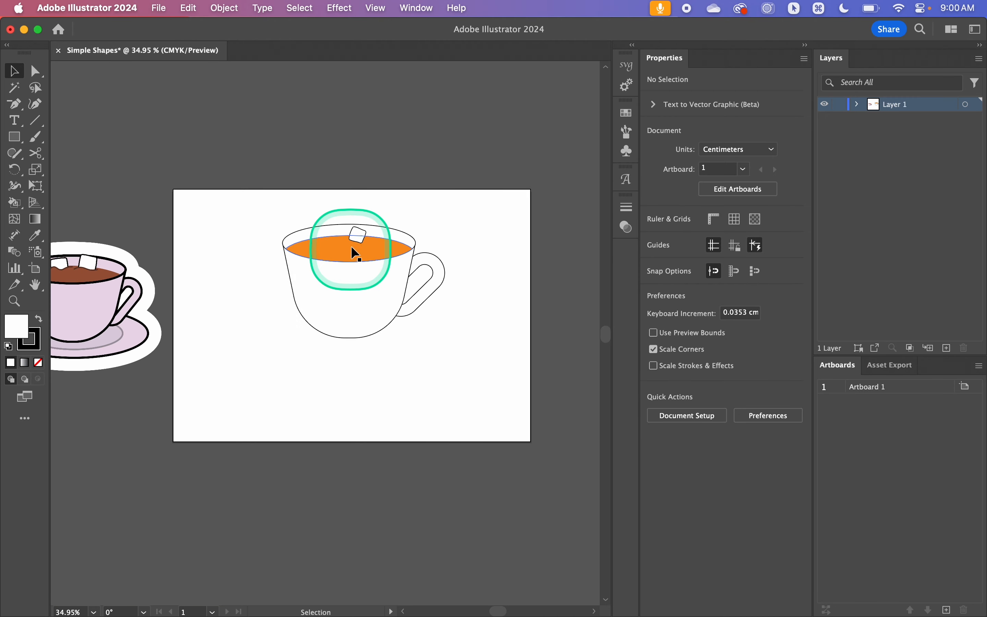
{"action": "scroll", "coordinate": [308, 249], "scroll_direction": "up", "scroll_amount": 2}
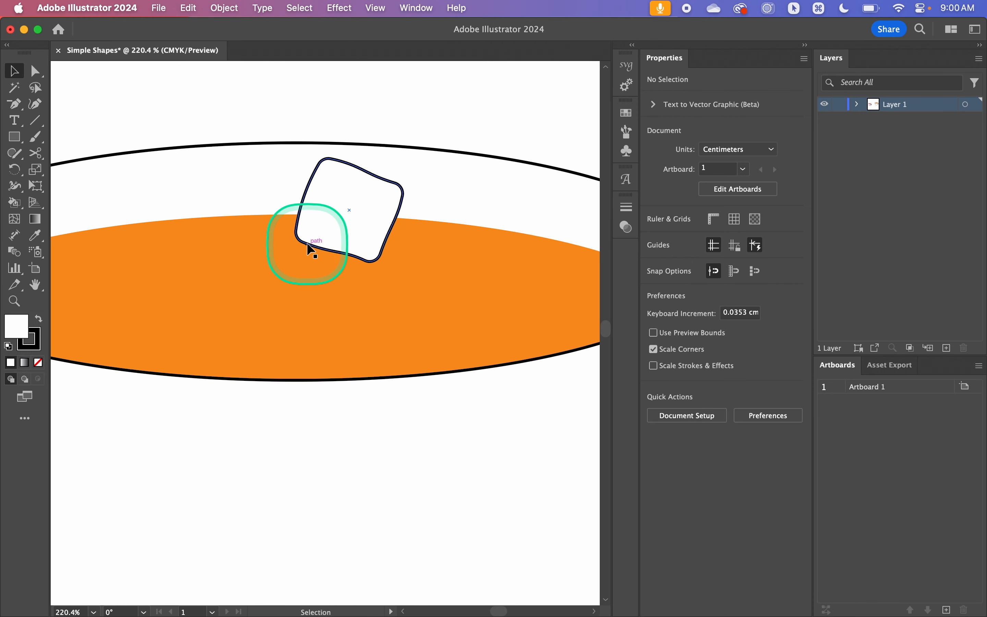
{"action": "key", "text": "p"}
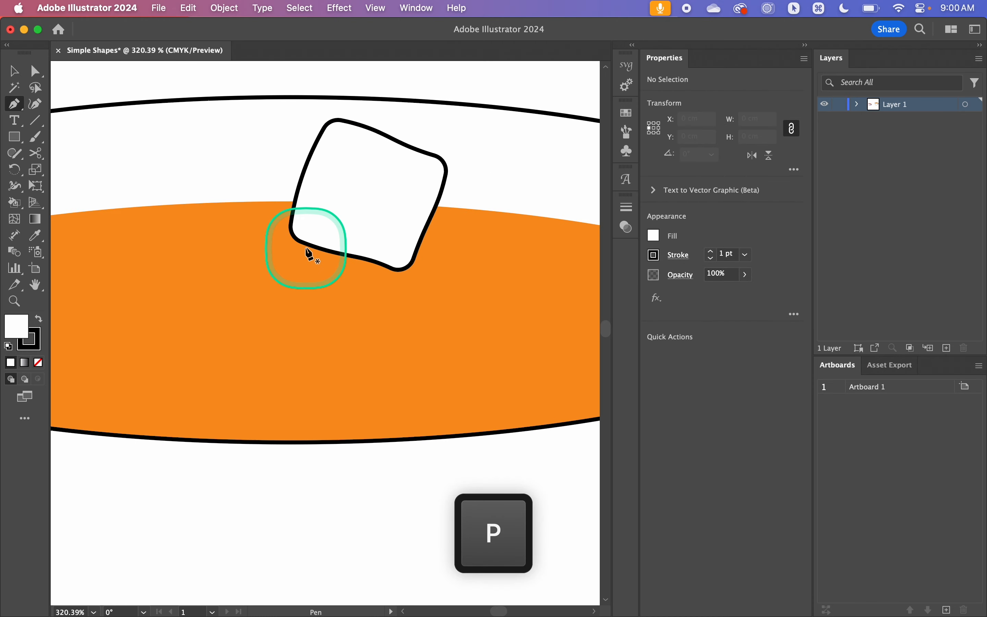
{"action": "left_click", "coordinate": [230, 240]}
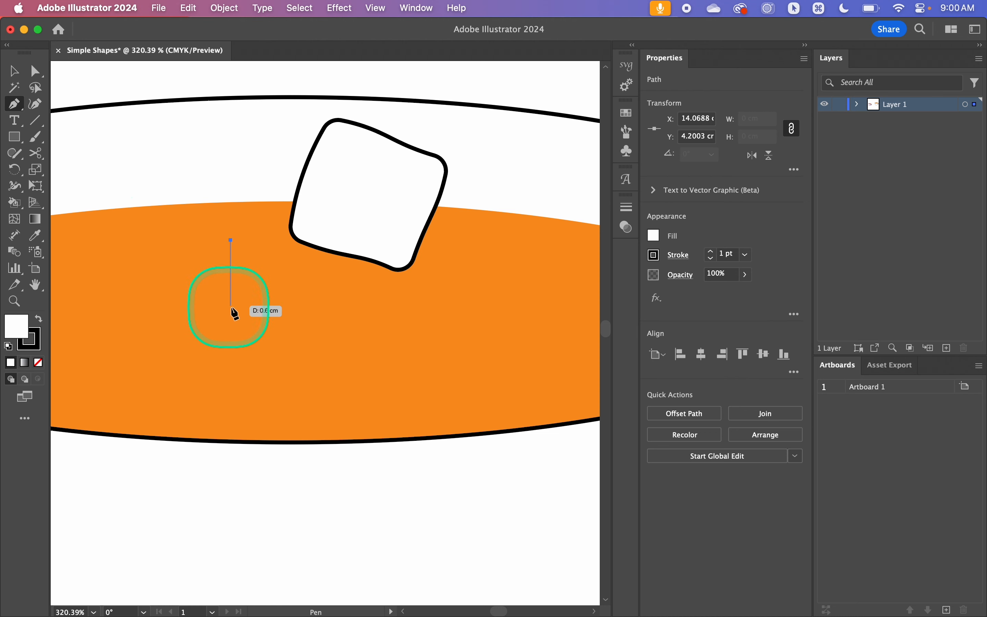
{"action": "left_click", "coordinate": [493, 240]}
{"action": "key", "text": "v"}
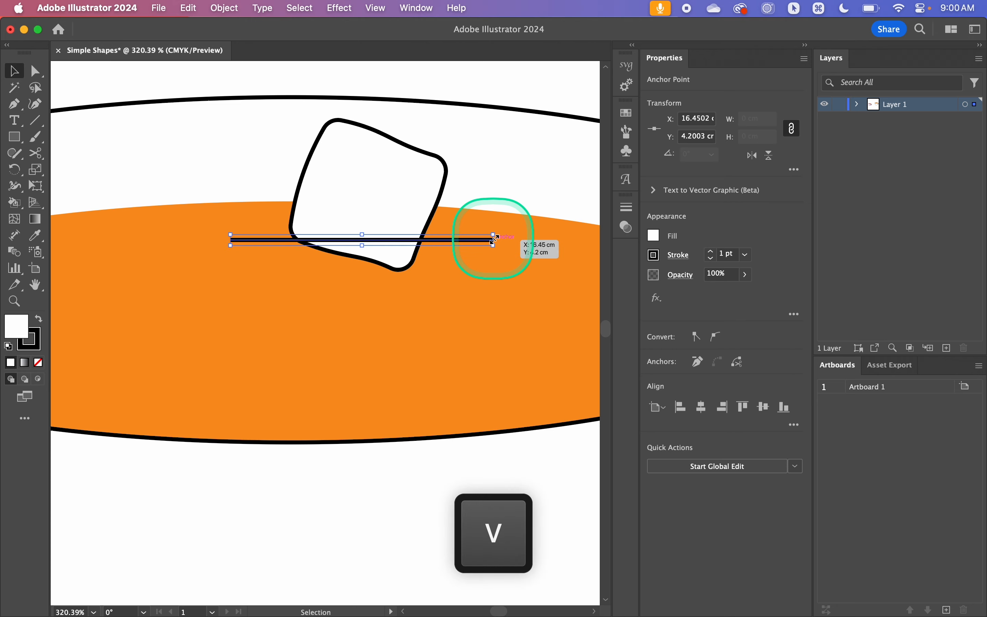
Give the horizontal line a round cap and round corner joins in its stroke settings.
{"action": "scroll", "coordinate": [495, 241], "scroll_direction": "up", "scroll_amount": 3}
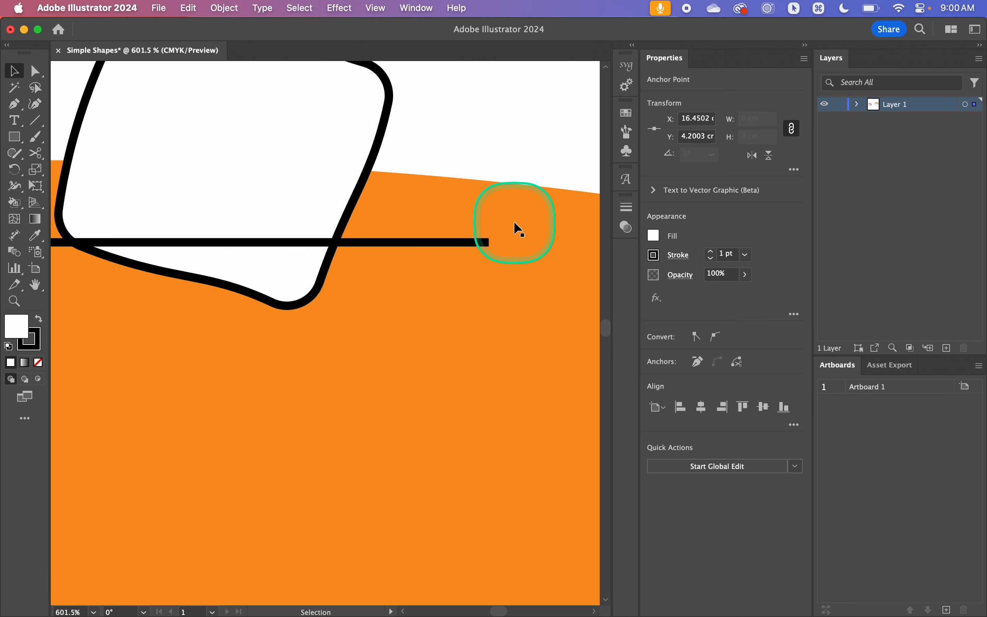
{"action": "scroll", "coordinate": [513, 221], "scroll_direction": "up", "scroll_amount": 4}
{"action": "scroll", "coordinate": [473, 253], "scroll_direction": "up", "scroll_amount": 3}
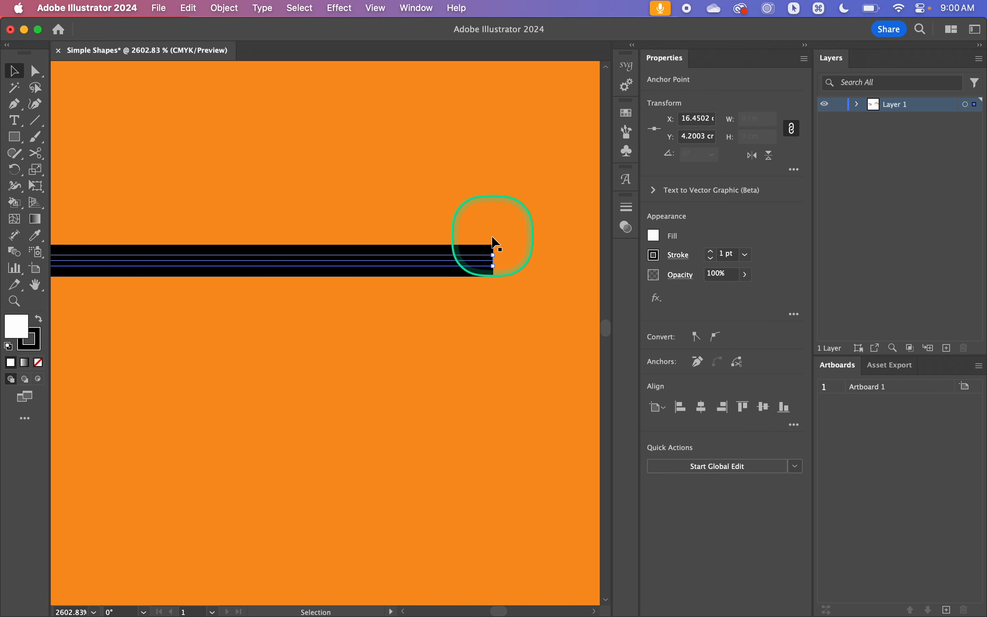
{"action": "left_click", "coordinate": [679, 255]}
{"action": "left_click", "coordinate": [605, 292]}
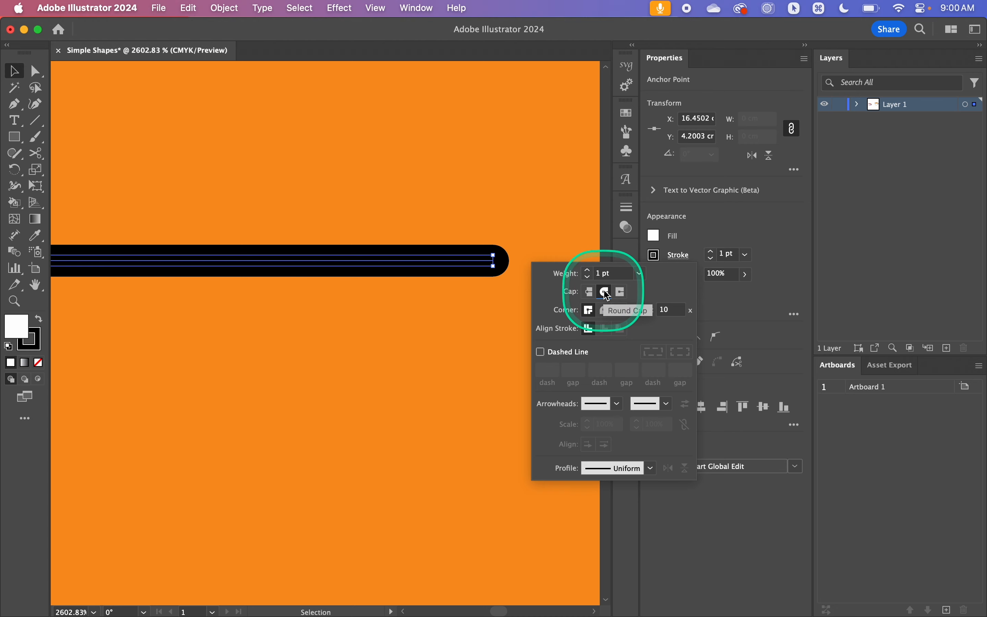
{"action": "left_click", "coordinate": [604, 310]}
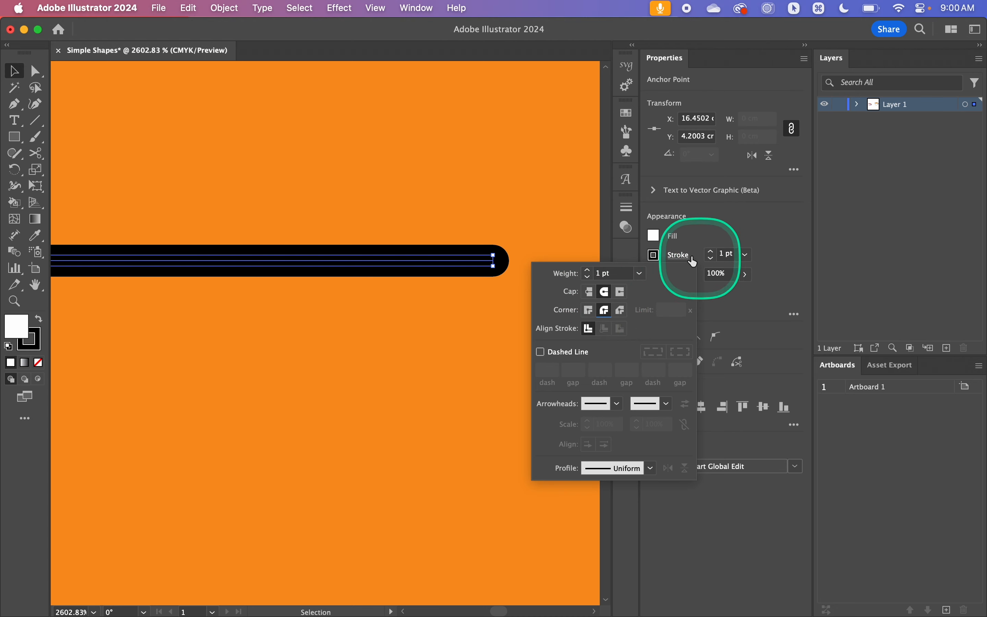
{"action": "left_click", "coordinate": [675, 255]}
Bend the line into an unfilled wave with the Curvature tool, arching up at the marshmallow's left edge and dipping near its right edge.
{"action": "scroll", "coordinate": [298, 516], "scroll_direction": "down", "scroll_amount": 10}
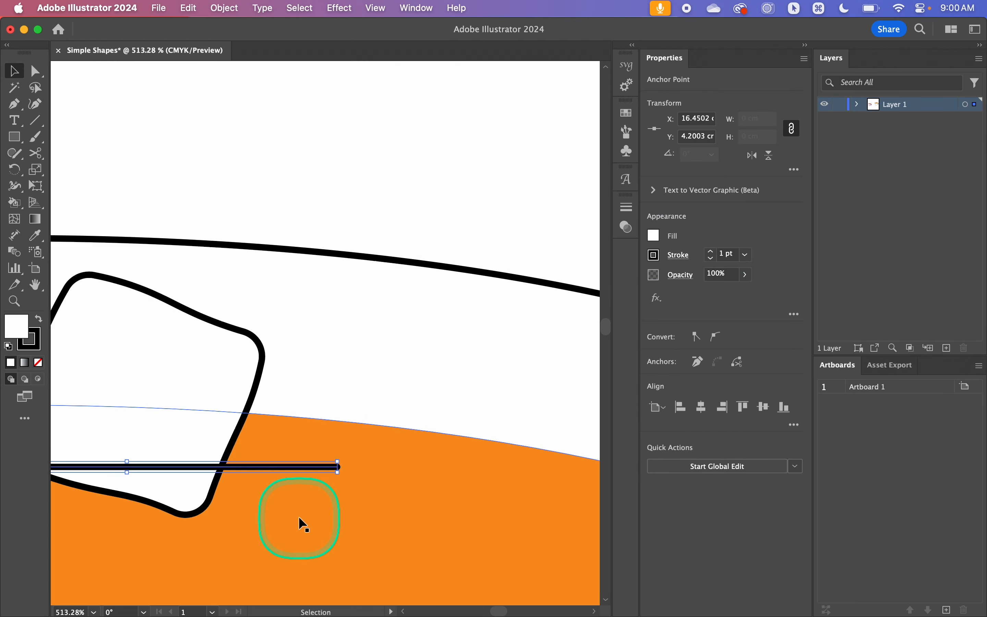
{"action": "scroll", "coordinate": [299, 516], "scroll_direction": "left", "scroll_amount": 4}
{"action": "scroll", "coordinate": [298, 516], "scroll_direction": "down", "scroll_amount": 2}
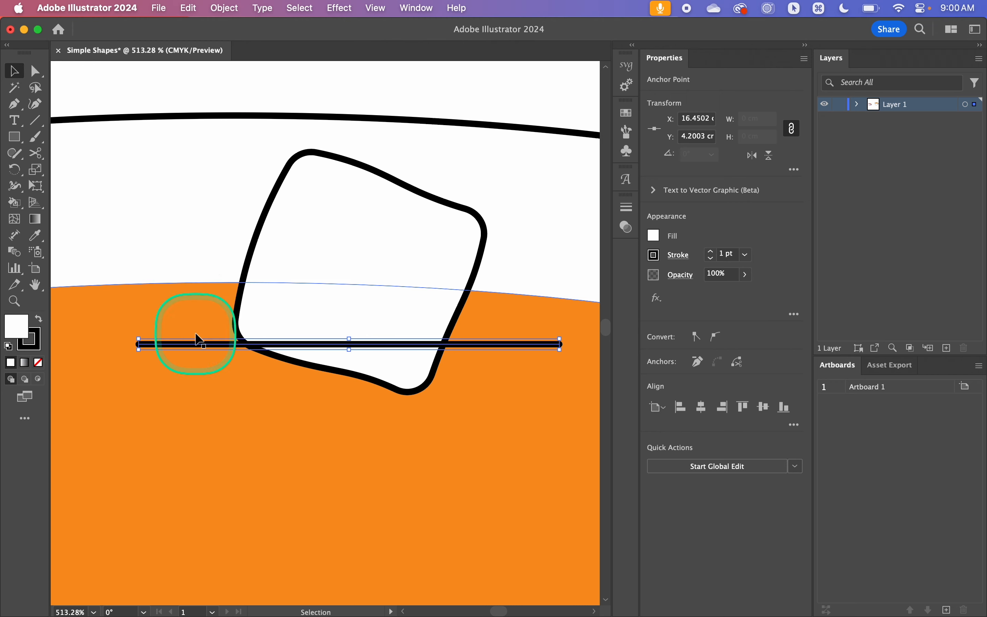
{"action": "left_click", "coordinate": [35, 103]}
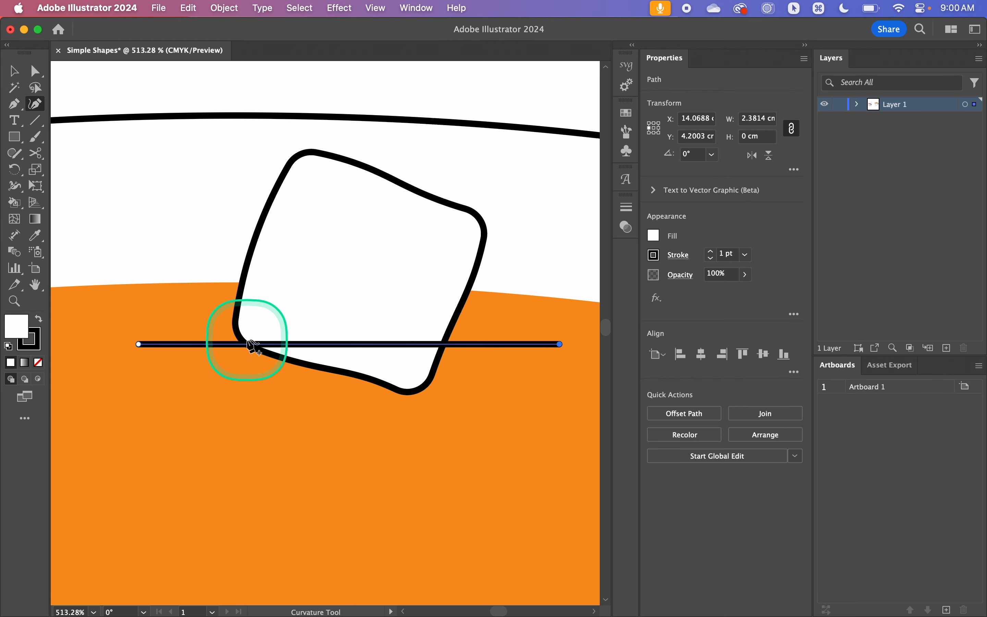
{"action": "left_click", "coordinate": [244, 324]}
{"action": "key", "text": "super+z"}
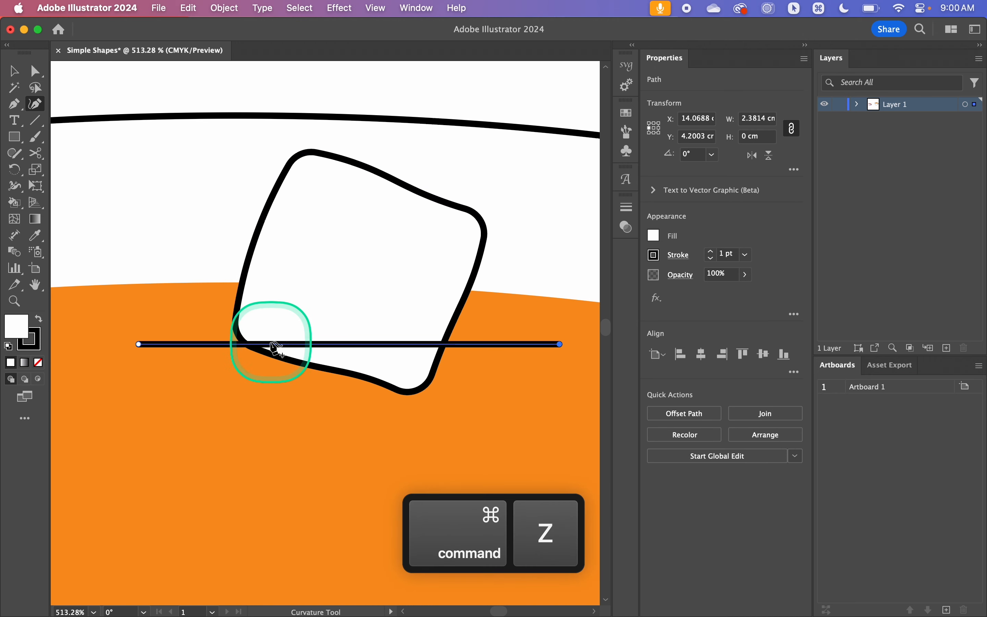
{"action": "left_click_drag", "start_coordinate": [252, 345], "coordinate": [251, 263]}
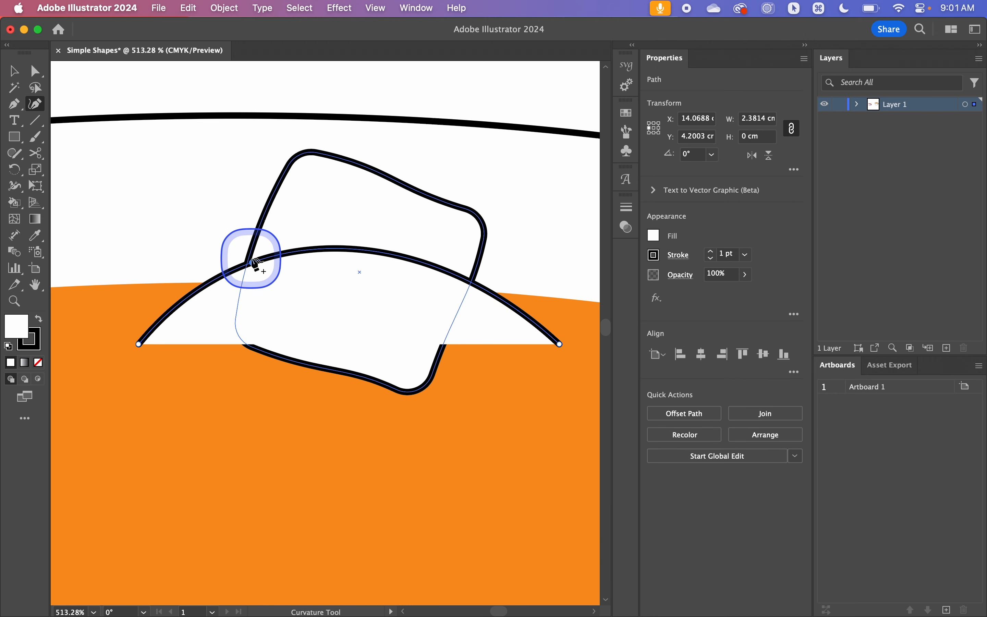
{"action": "key", "text": "/"}
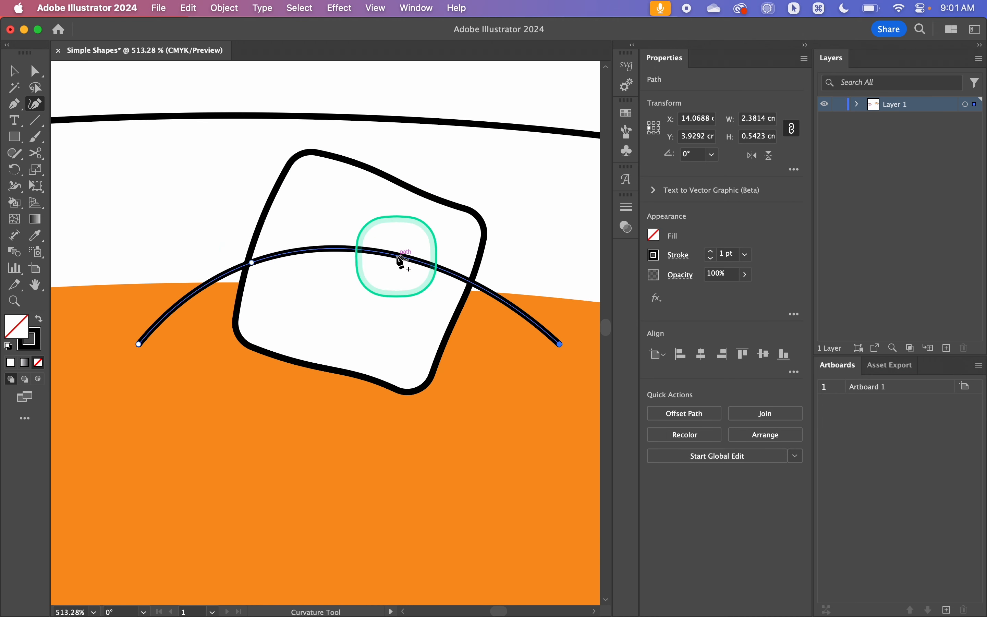
{"action": "left_click_drag", "start_coordinate": [398, 257], "coordinate": [407, 348]}
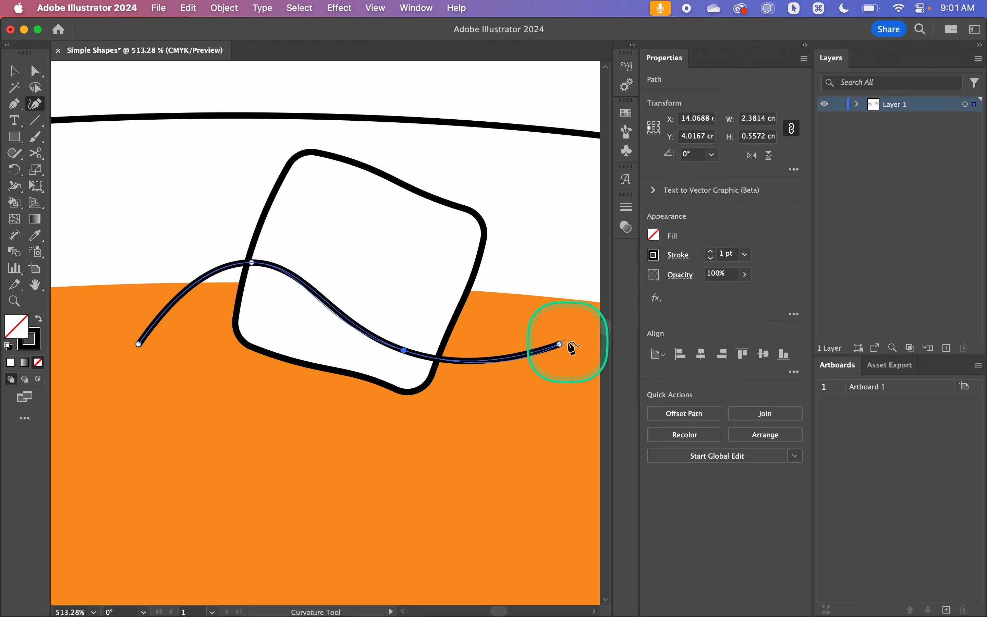
Refine the wave by raising both end points and slightly lowering its crest at the marshmallow's left edge.
{"action": "left_click", "coordinate": [562, 344]}
{"action": "left_click_drag", "start_coordinate": [561, 344], "coordinate": [561, 315]}
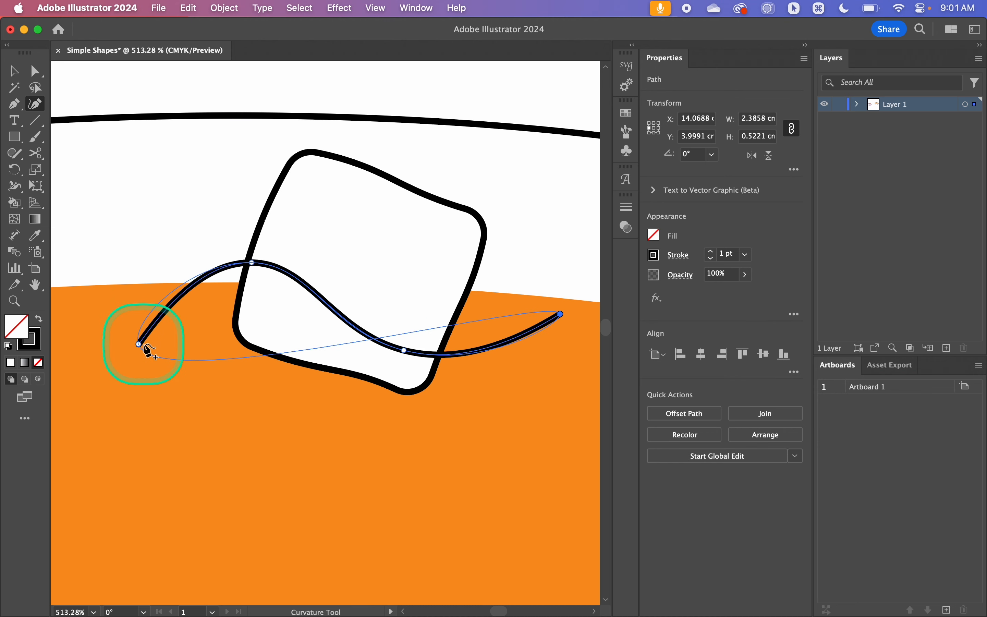
{"action": "left_click", "coordinate": [139, 344]}
{"action": "left_click_drag", "start_coordinate": [140, 344], "coordinate": [142, 330]}
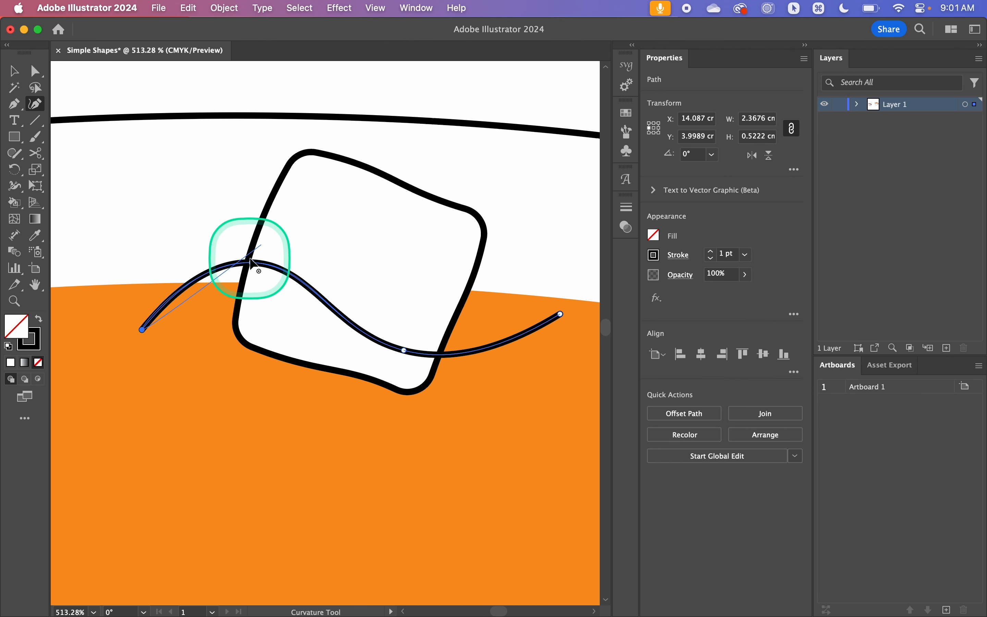
{"action": "left_click_drag", "start_coordinate": [255, 267], "coordinate": [256, 273]}
{"action": "key", "text": "v"}
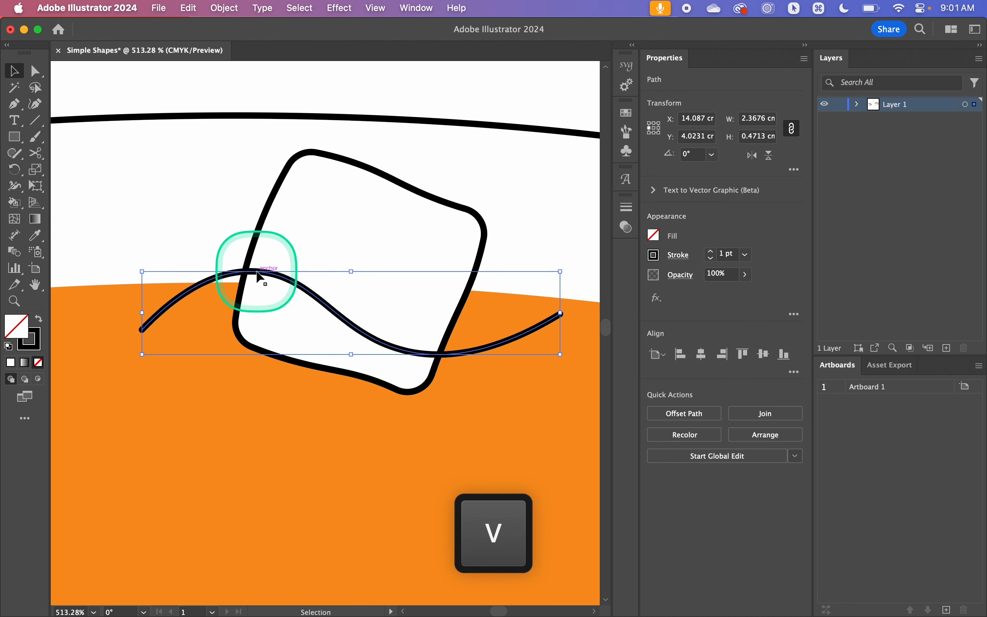
Nudge the wavy line down about 0.18 cm so it crosses the marshmallow's lower part.
{"action": "scroll", "coordinate": [226, 351], "scroll_direction": "down", "scroll_amount": 5}
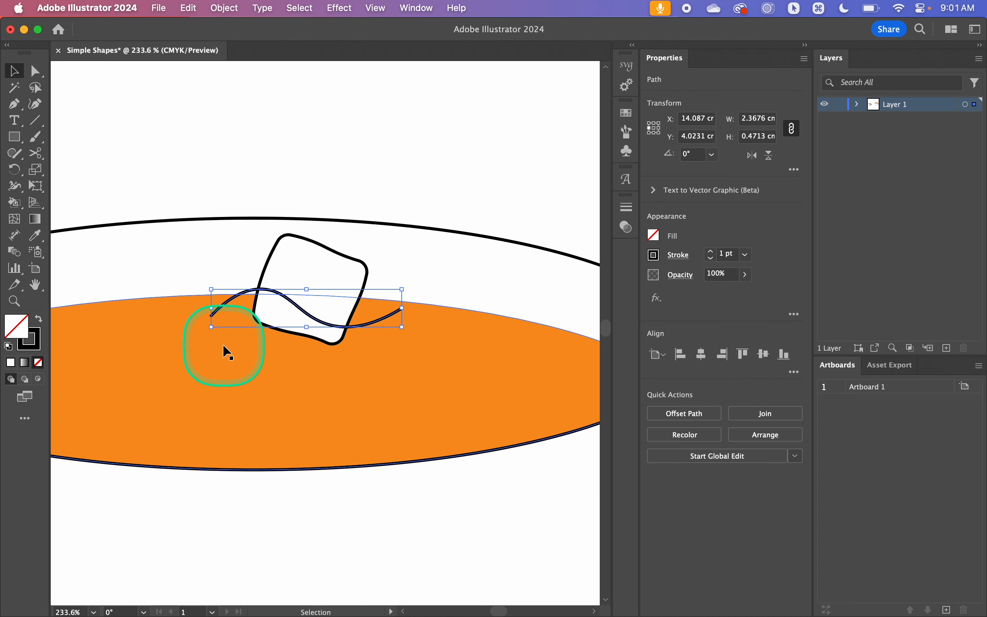
{"action": "key", "text": "Down"}
{"action": "key", "text": "Down"}
{"action": "key", "text": "Down"}
{"action": "key", "text": "Down"}
{"action": "key", "text": "Down"}
{"action": "key", "text": "Down"}
{"action": "key", "text": "Down"}
{"action": "key", "text": "Down"}
{"action": "key", "text": "Up"}
{"action": "key", "text": "Up"}
{"action": "key", "text": "Up"}
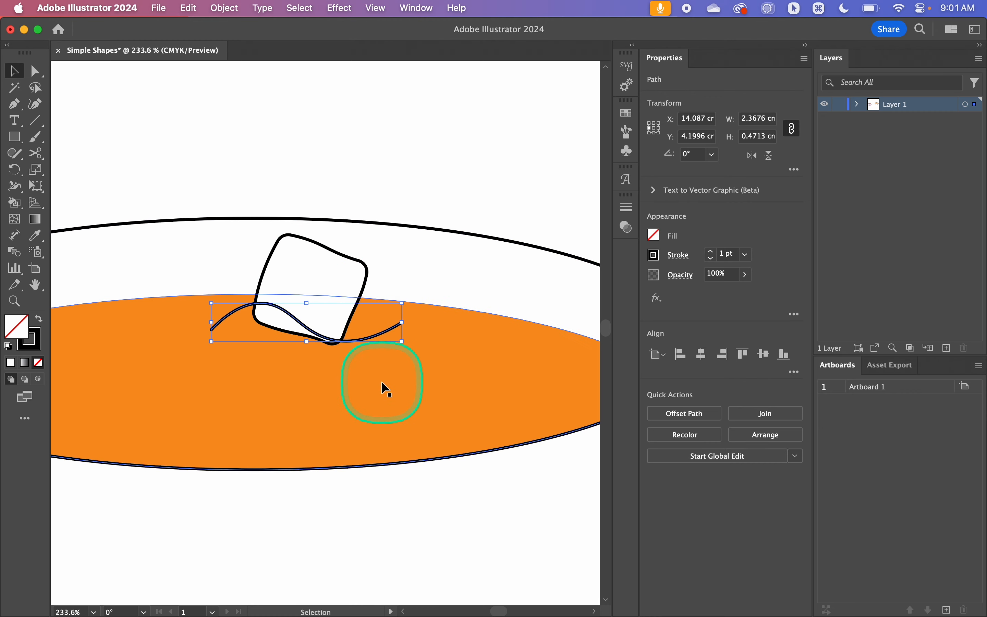
Undo the last intertwine edit and clear the selection.
{"action": "key", "text": "super+z"}
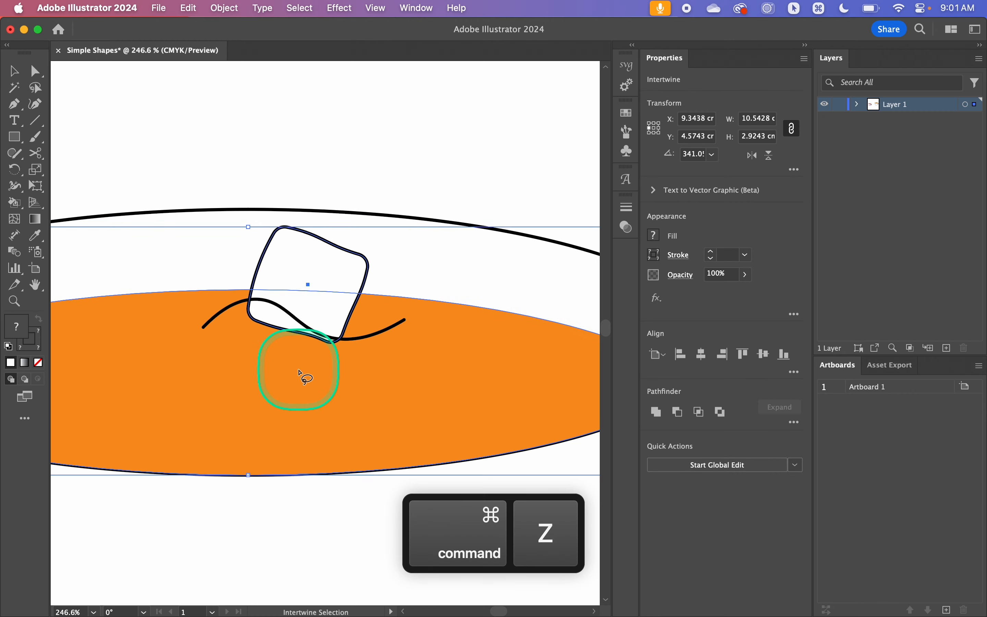
{"action": "key", "text": "v"}
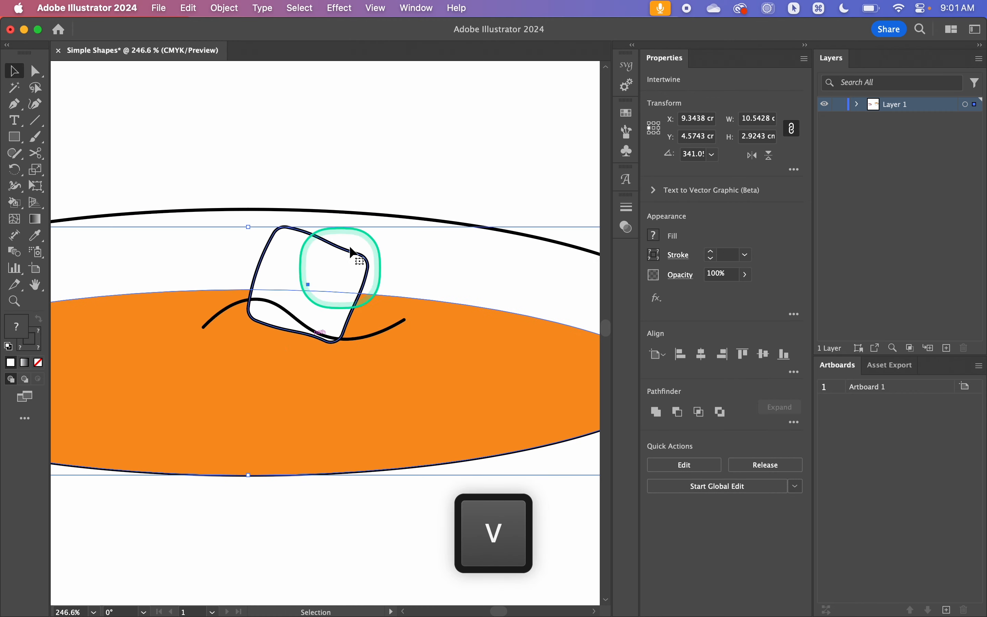
{"action": "left_click", "coordinate": [436, 163]}
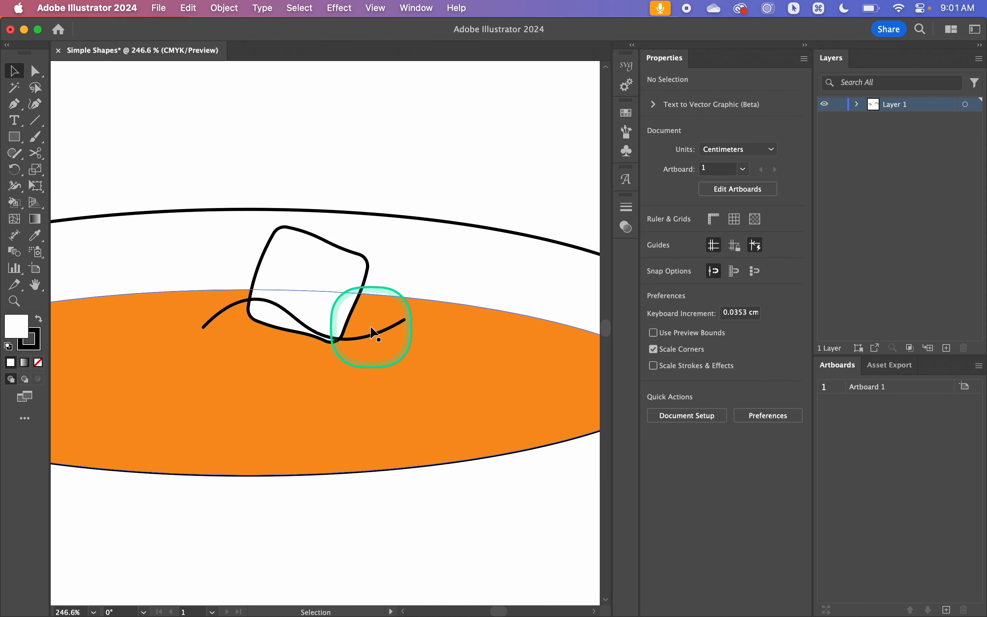
Duplicate the wavy line in place.
{"action": "left_click", "coordinate": [369, 338]}
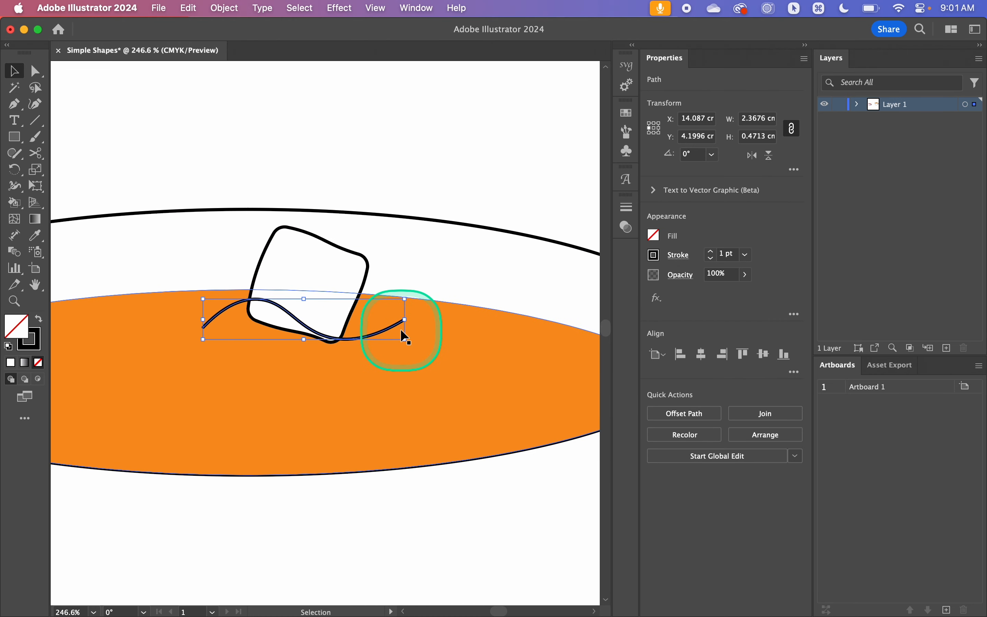
{"action": "key", "text": "super+c"}
{"action": "key", "text": "super+shift+v"}
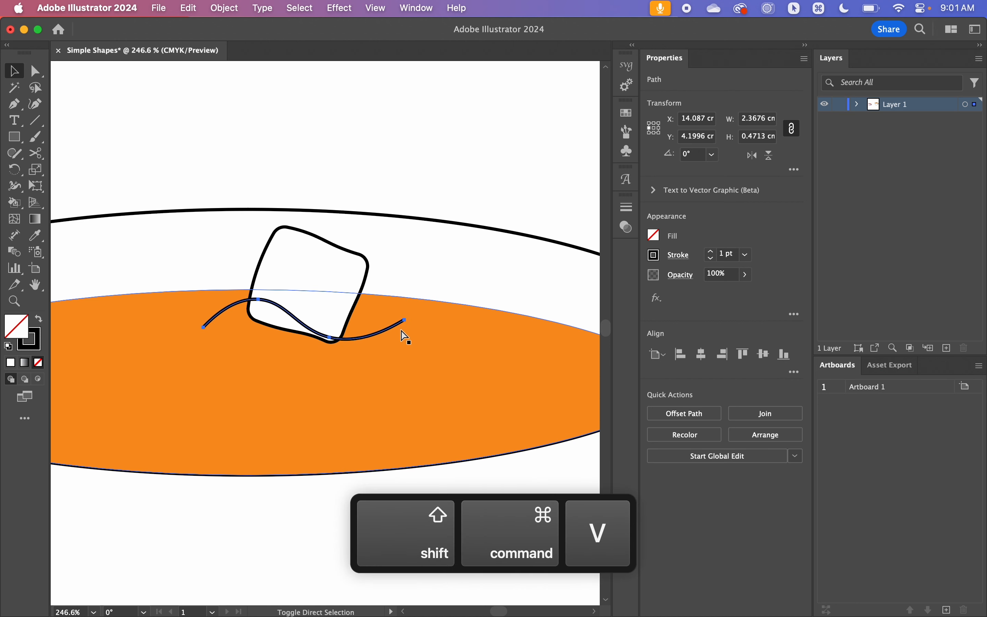
Extend the copied wave with straight Pen segments below it into a closed shape about 2.37 cm wide and 1.43 cm high.
{"action": "scroll", "coordinate": [400, 328], "scroll_direction": "down", "scroll_amount": 2}
{"action": "scroll", "coordinate": [400, 328], "scroll_direction": "left", "scroll_amount": 3}
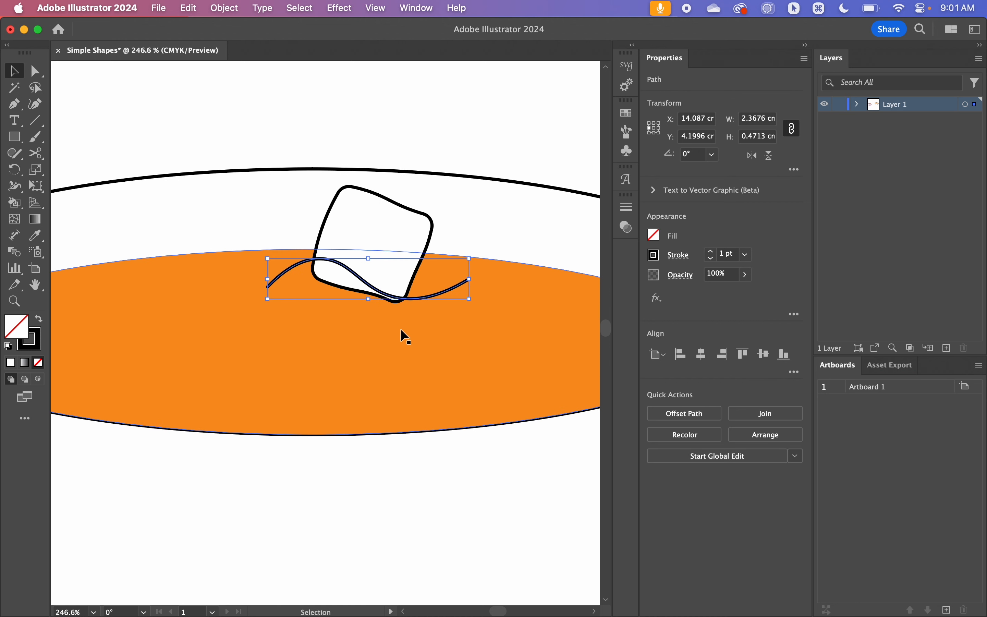
{"action": "key", "text": "p"}
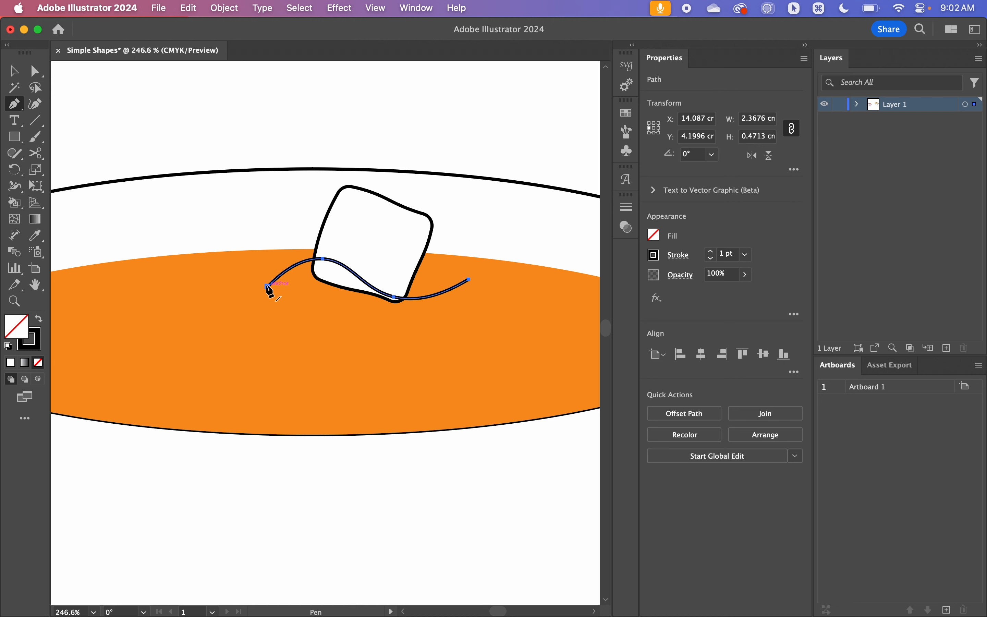
{"action": "left_click_drag", "start_coordinate": [268, 286], "coordinate": [272, 383]}
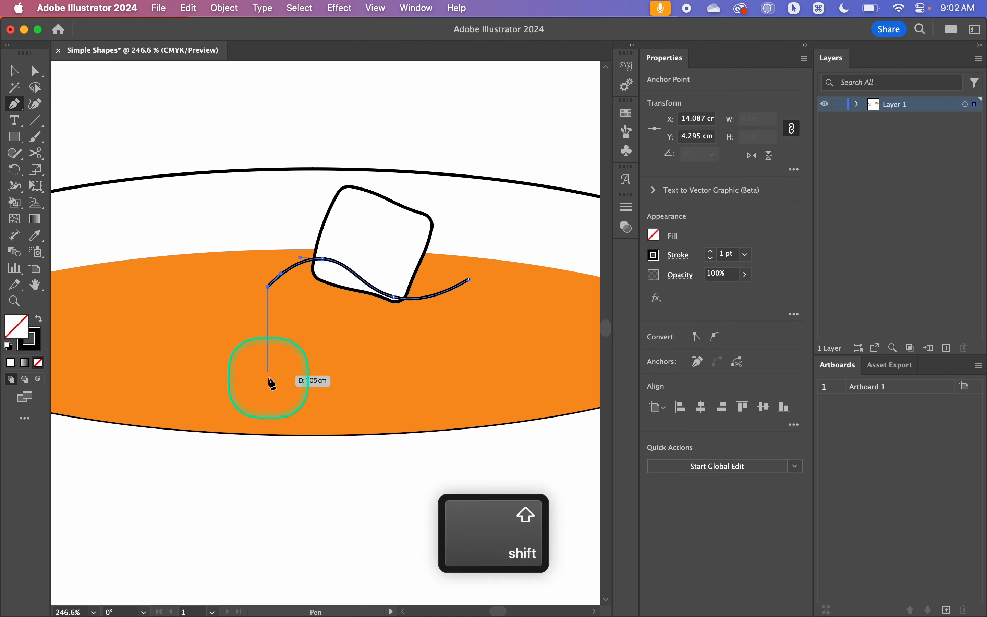
{"action": "left_click", "coordinate": [268, 380]}
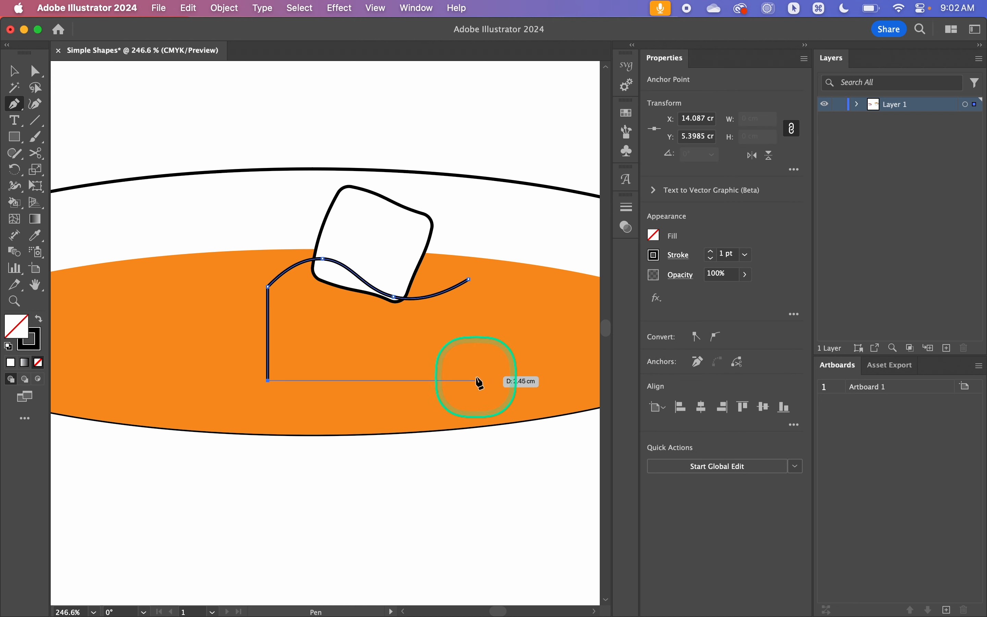
{"action": "left_click", "coordinate": [468, 380]}
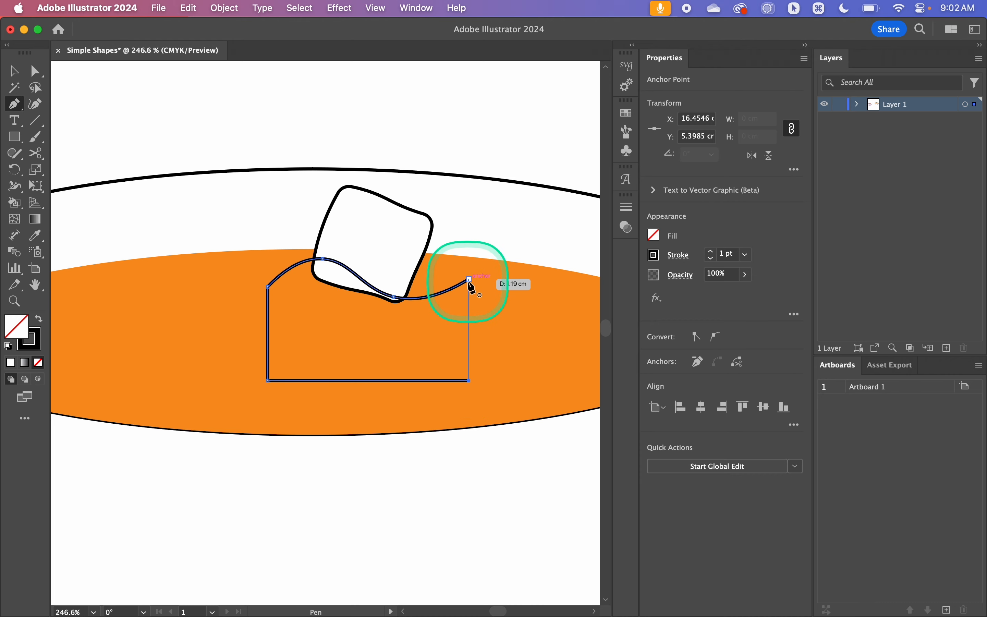
{"action": "left_click", "coordinate": [468, 280]}
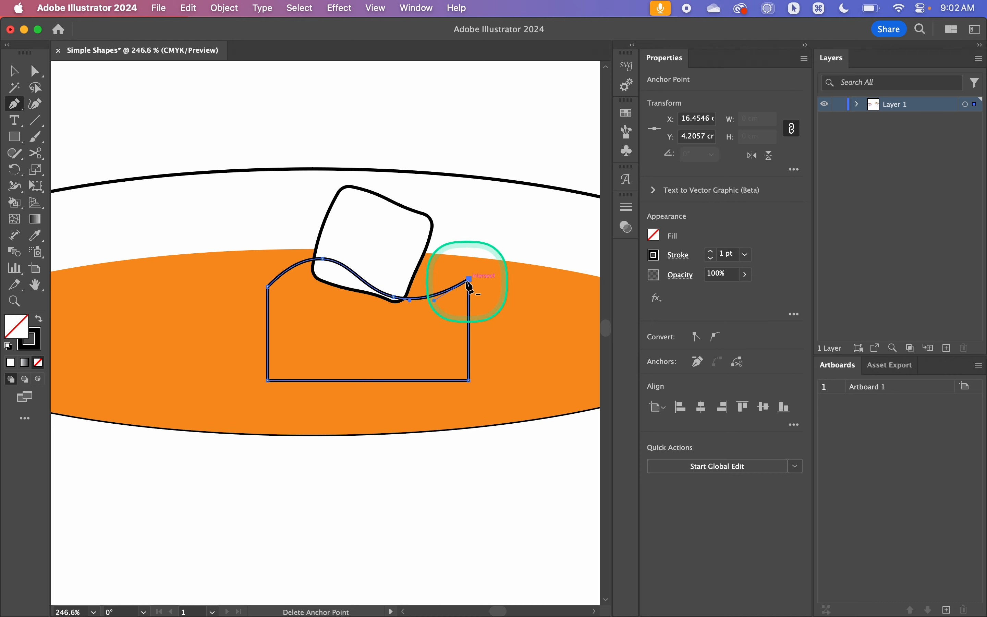
Give the closed wave shape the drink's orange fill and no stroke with the Eyedropper.
{"action": "key", "text": "v"}
{"action": "left_click", "coordinate": [522, 172]}
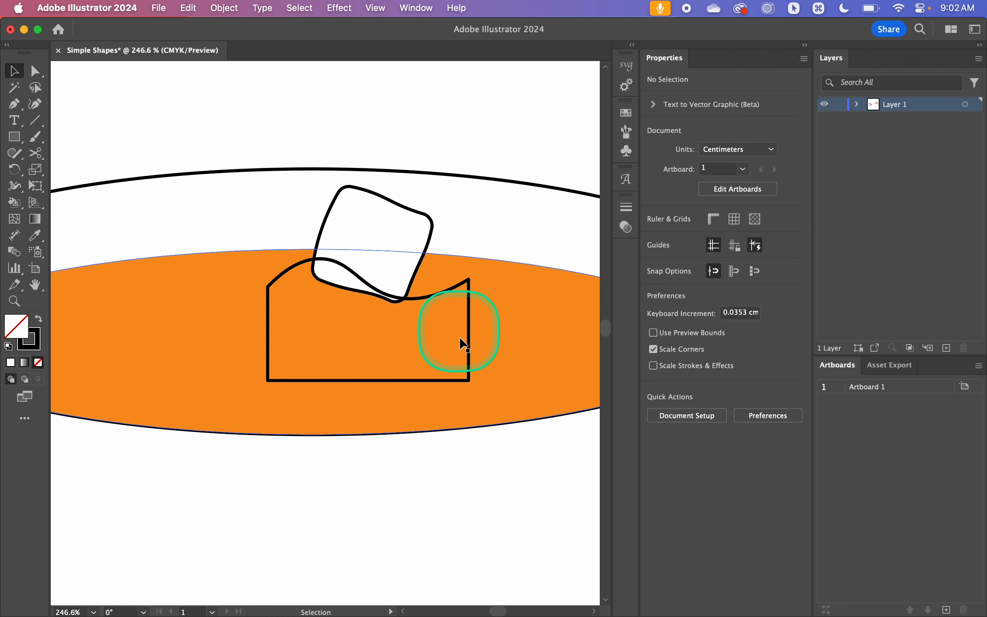
{"action": "left_click", "coordinate": [469, 357]}
{"action": "key", "text": "i"}
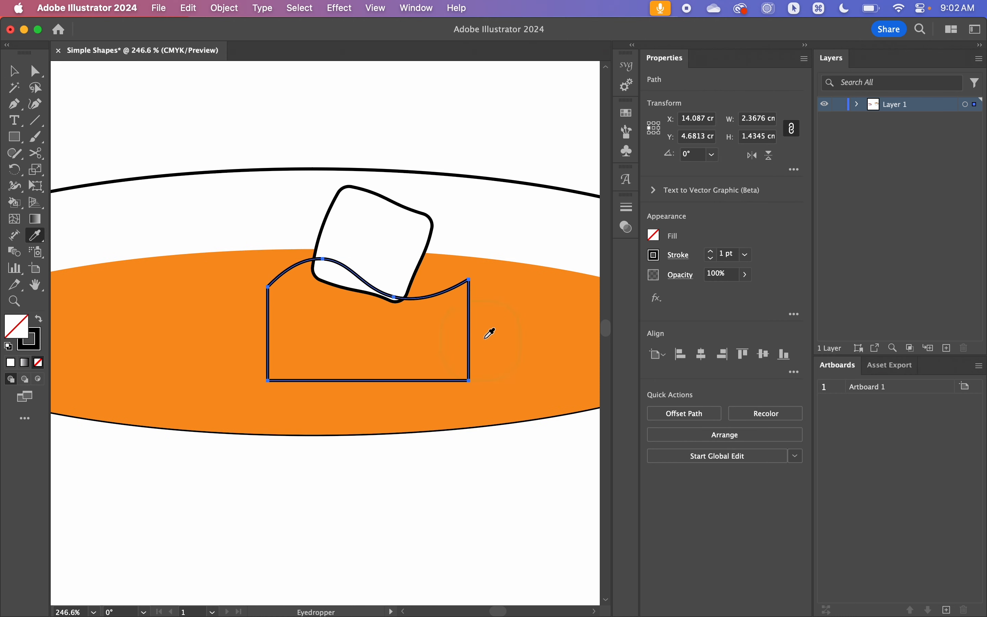
{"action": "left_click", "coordinate": [529, 321]}
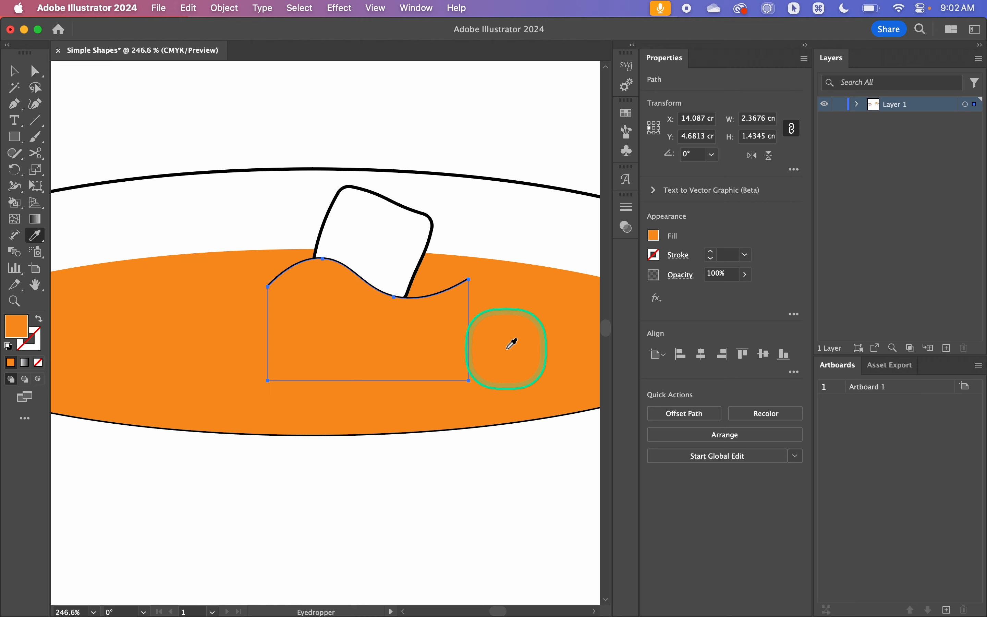
{"action": "key", "text": "cmd+z"}
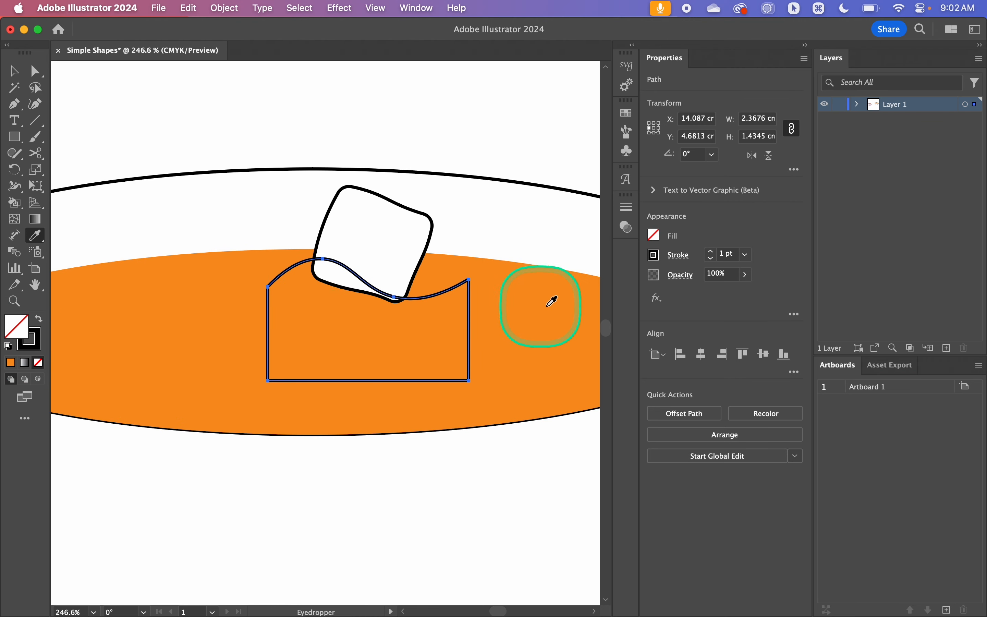
{"action": "left_click", "coordinate": [554, 301]}
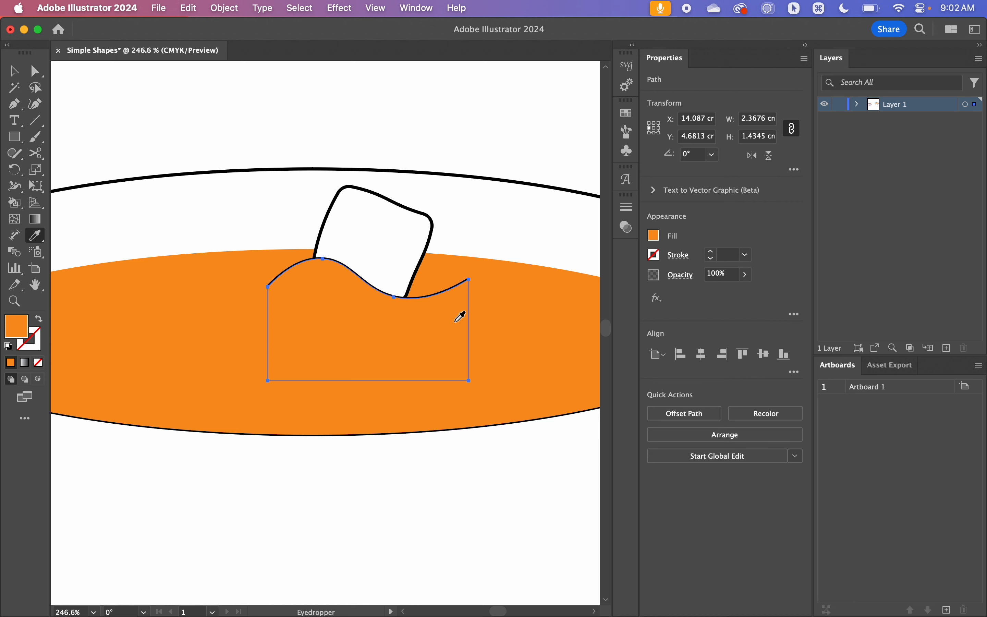
Send the orange wave shape backward one level behind the black wavy line and deselect it.
{"action": "key", "text": "v"}
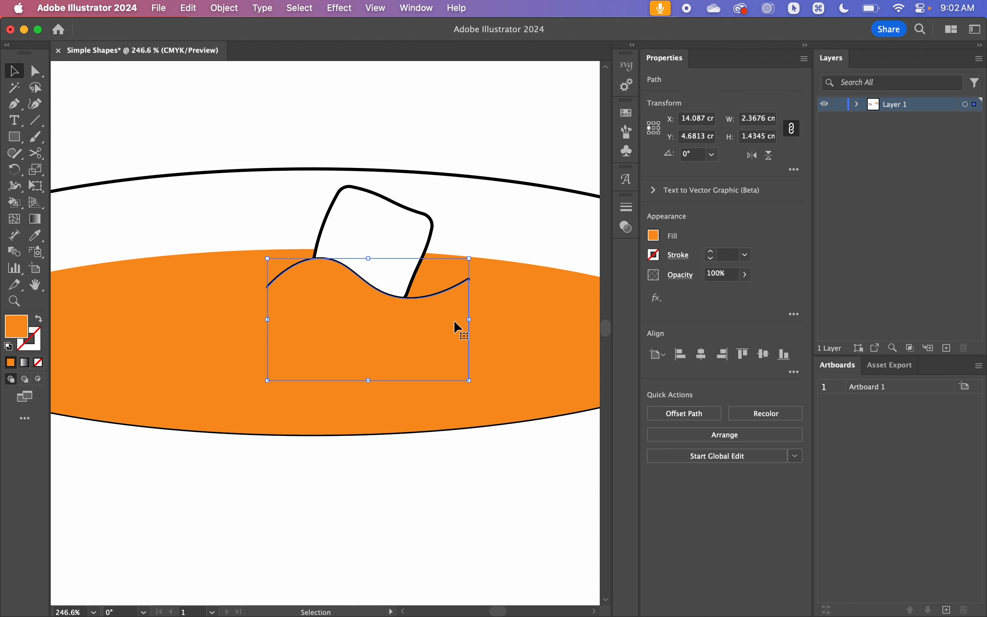
{"action": "key", "text": "super+bracketleft"}
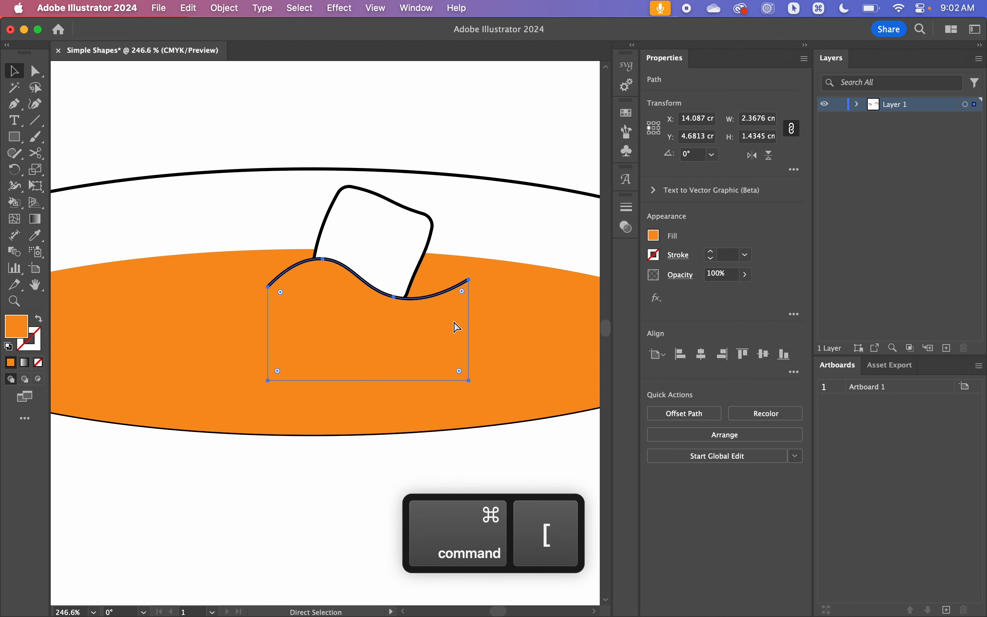
{"action": "left_click", "coordinate": [498, 129]}
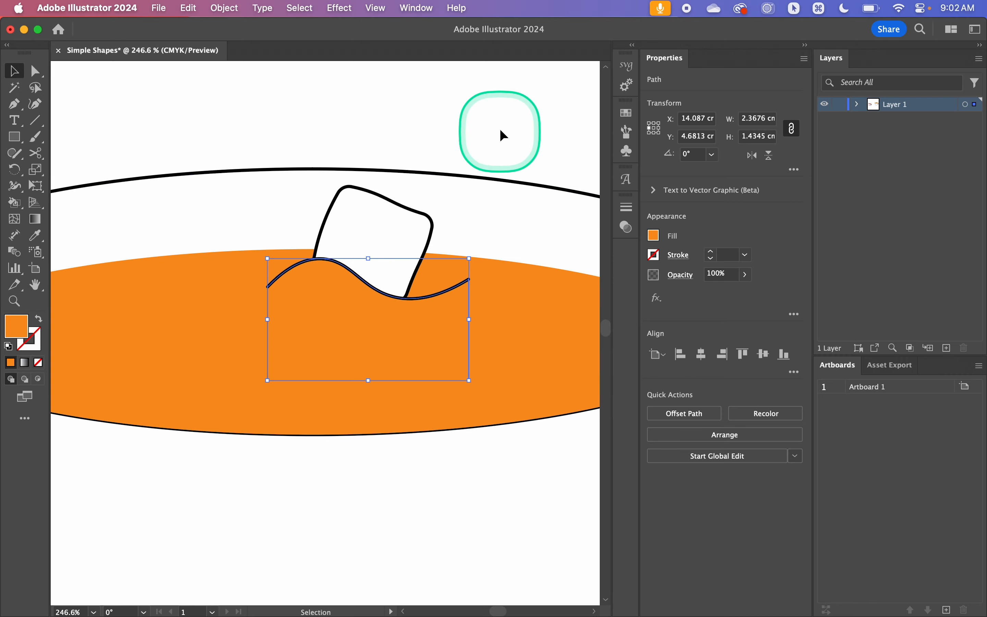
{"action": "scroll", "coordinate": [472, 227], "scroll_direction": "down", "scroll_amount": 6}
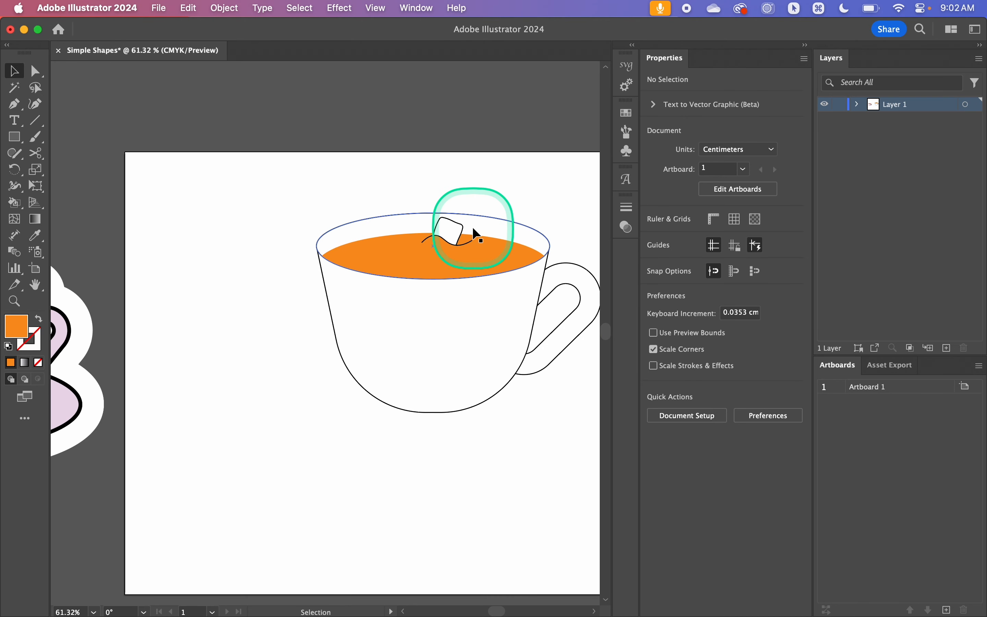
{"action": "scroll", "coordinate": [567, 143], "scroll_direction": "down", "scroll_amount": 3}
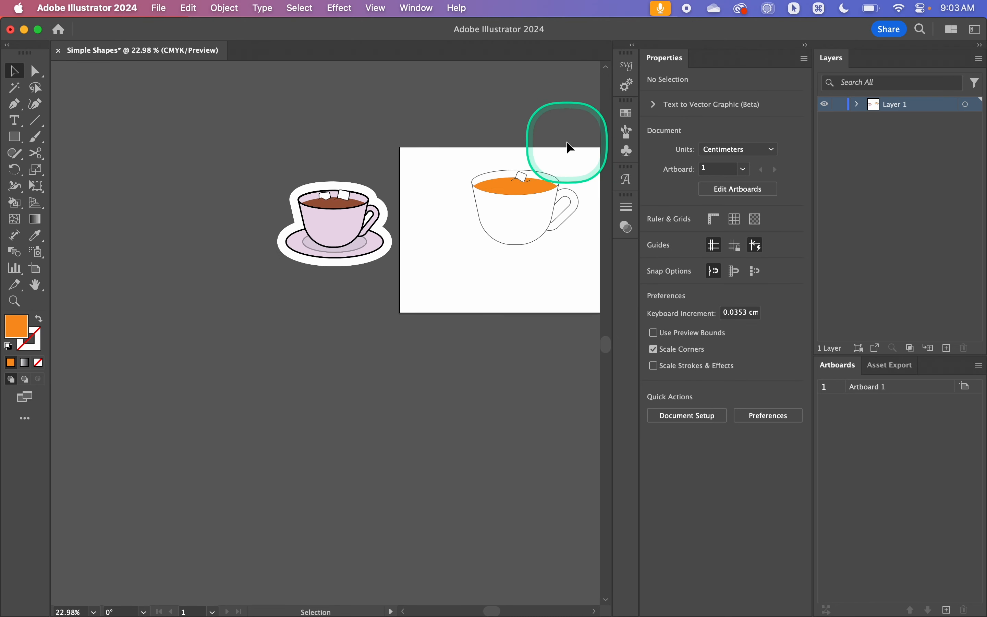
{"action": "scroll", "coordinate": [515, 171], "scroll_direction": "up", "scroll_amount": 7}
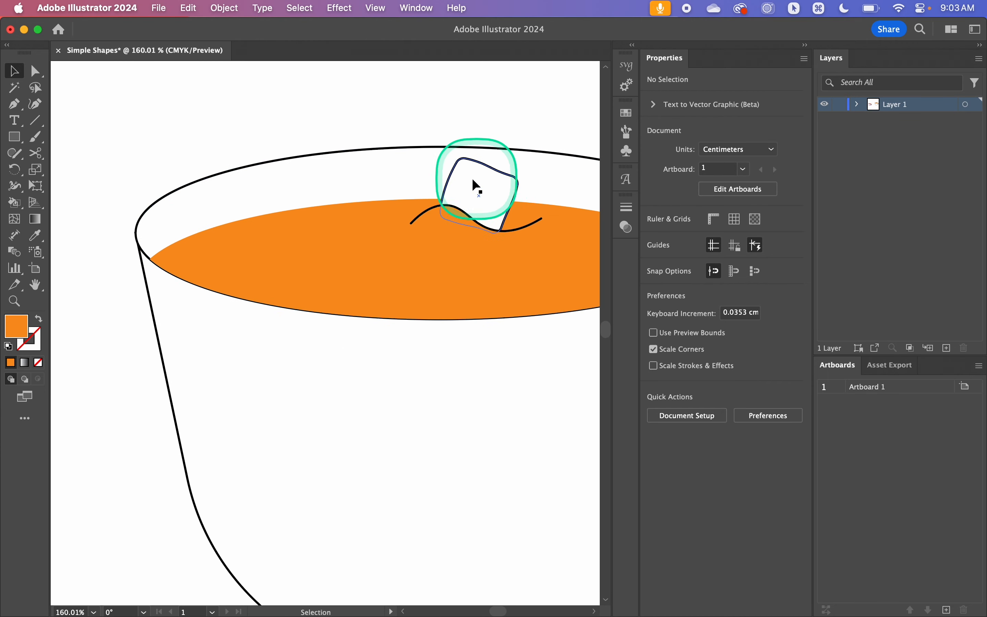
{"action": "left_click", "coordinate": [476, 174]}
{"action": "key", "text": "super+z"}
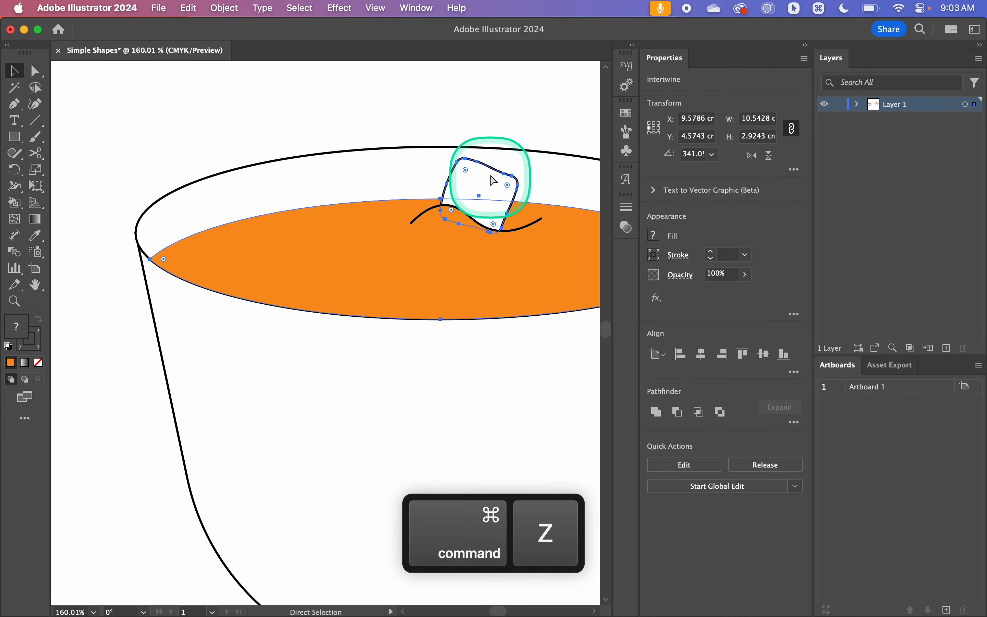
Draw a saucer ellipse about 15.5 cm wide and 5.06 cm high centred under the cup and send it to the back.
{"action": "scroll", "coordinate": [469, 272], "scroll_direction": "down", "scroll_amount": 6}
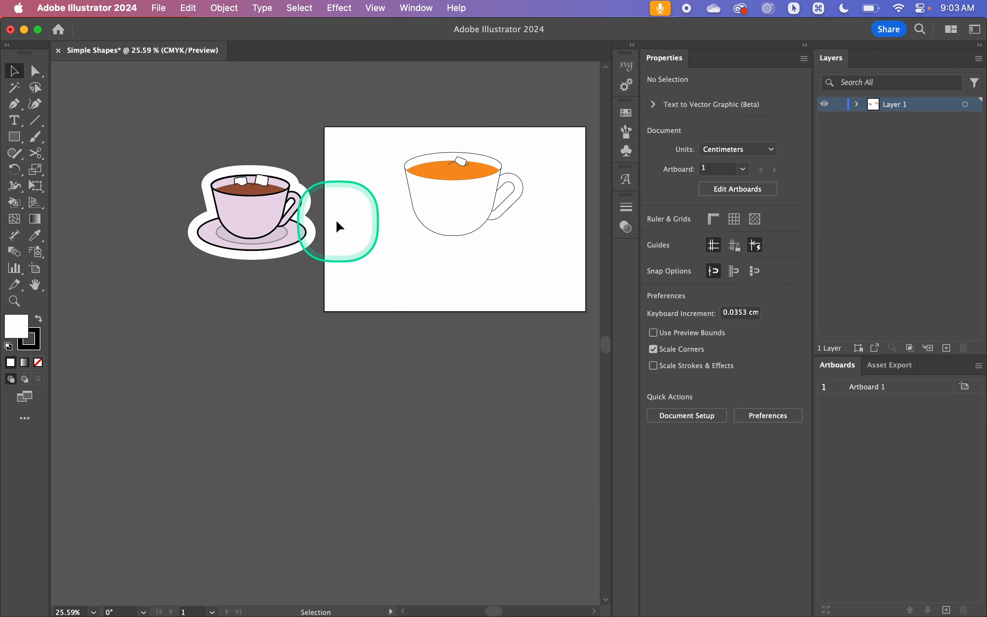
{"action": "scroll", "coordinate": [327, 231], "scroll_direction": "right", "scroll_amount": 3}
{"action": "scroll", "coordinate": [327, 232], "scroll_direction": "up", "scroll_amount": 2}
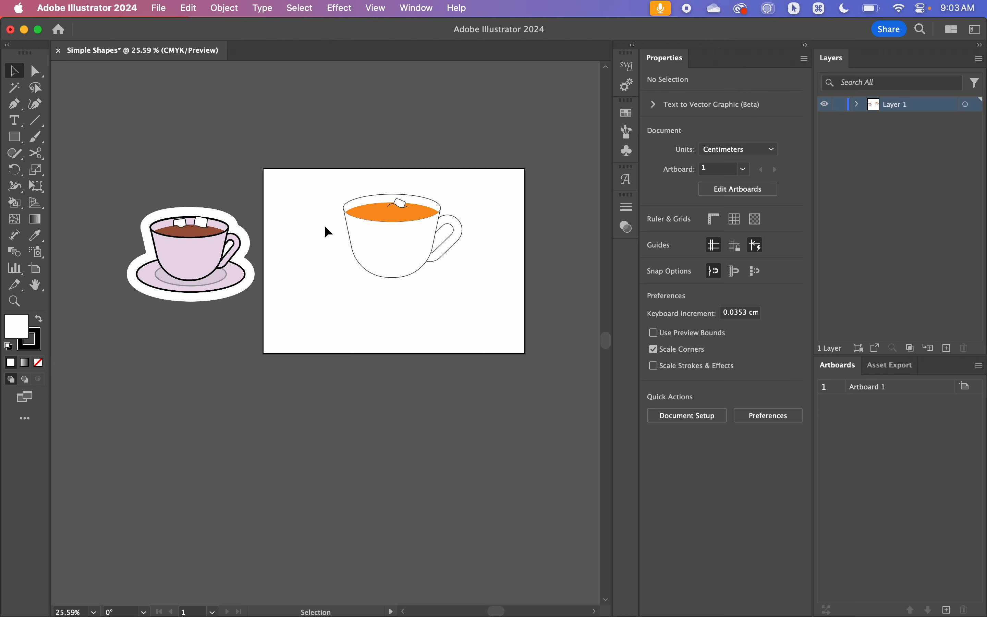
{"action": "key", "text": "l"}
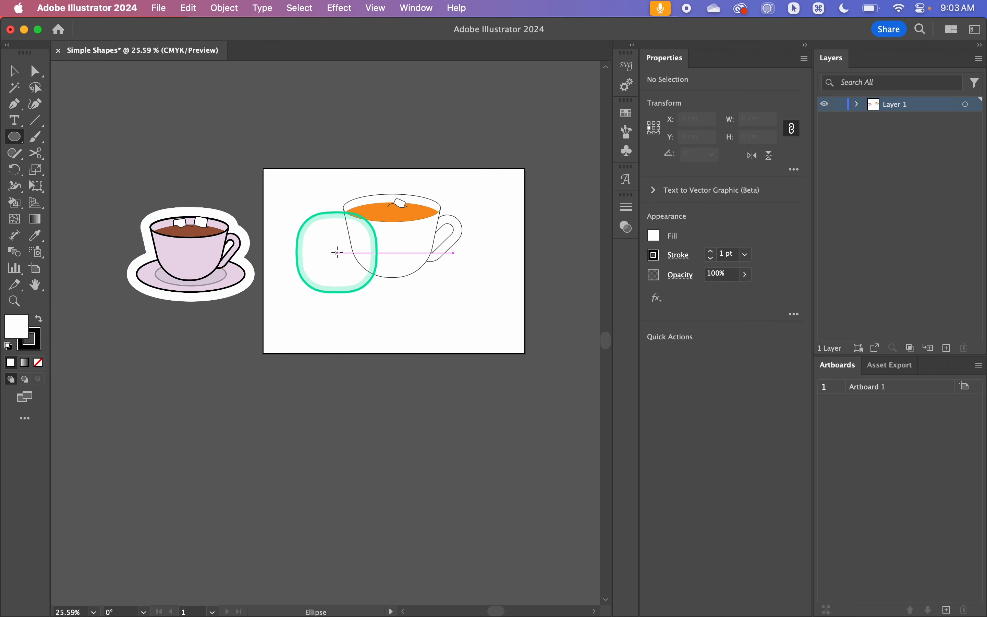
{"action": "left_click_drag", "start_coordinate": [336, 252], "coordinate": [434, 276]}
{"action": "key", "text": "v"}
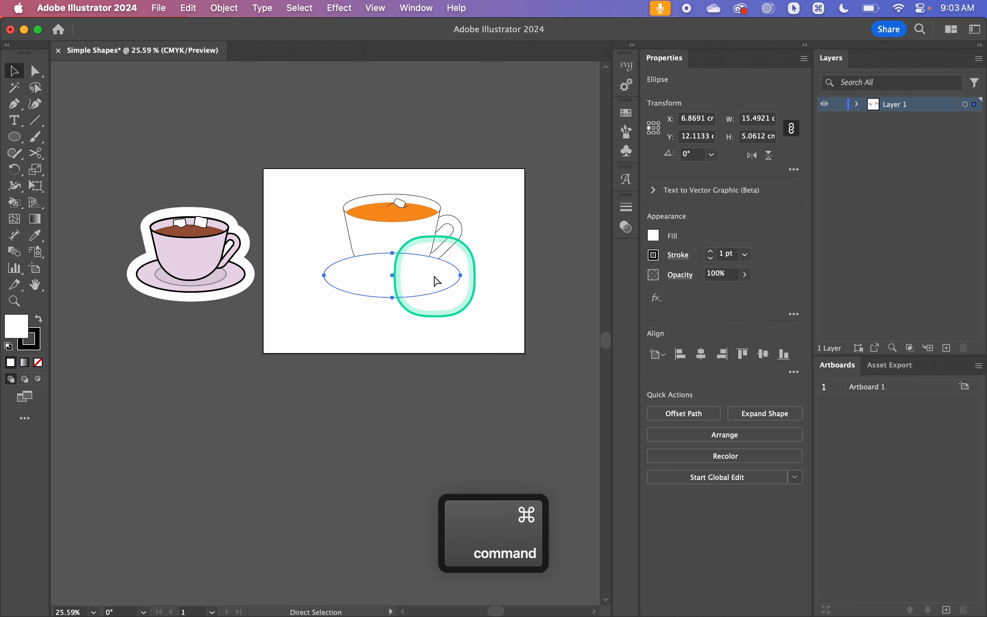
{"action": "key", "text": "ctrl+shift+bracketleft"}
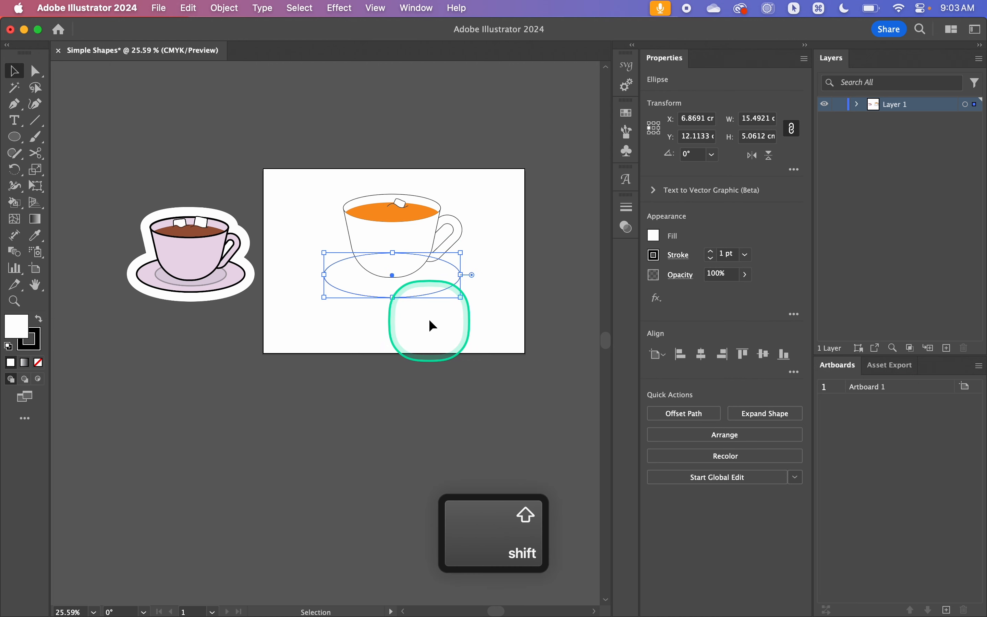
Duplicate the saucer ellipse in place and arrange the copy behind the cup, one level above the original saucer.
{"action": "scroll", "coordinate": [348, 330], "scroll_direction": "up", "scroll_amount": 5}
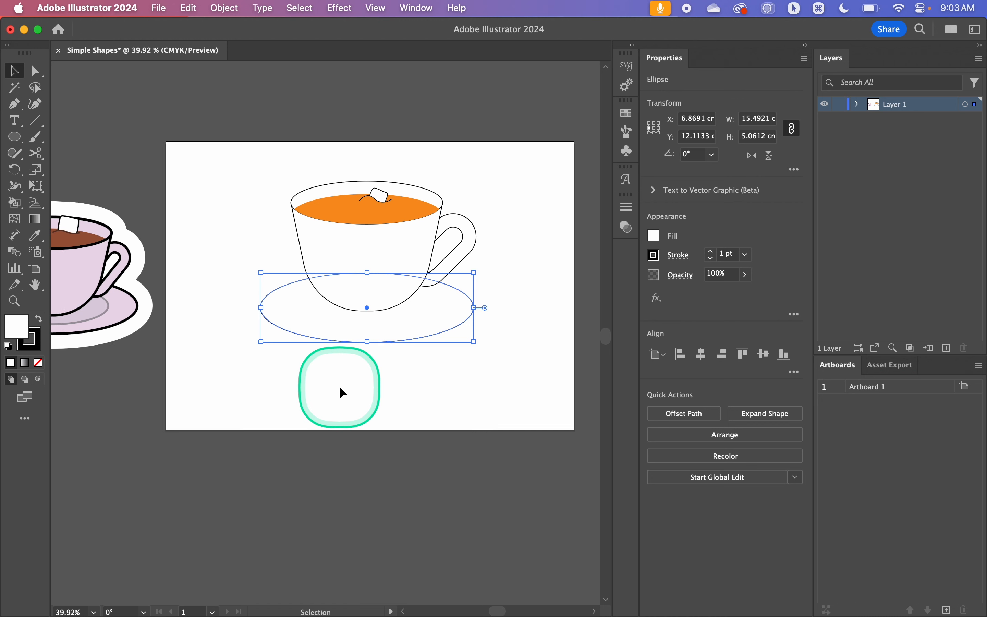
{"action": "scroll", "coordinate": [339, 386], "scroll_direction": "up", "scroll_amount": 1}
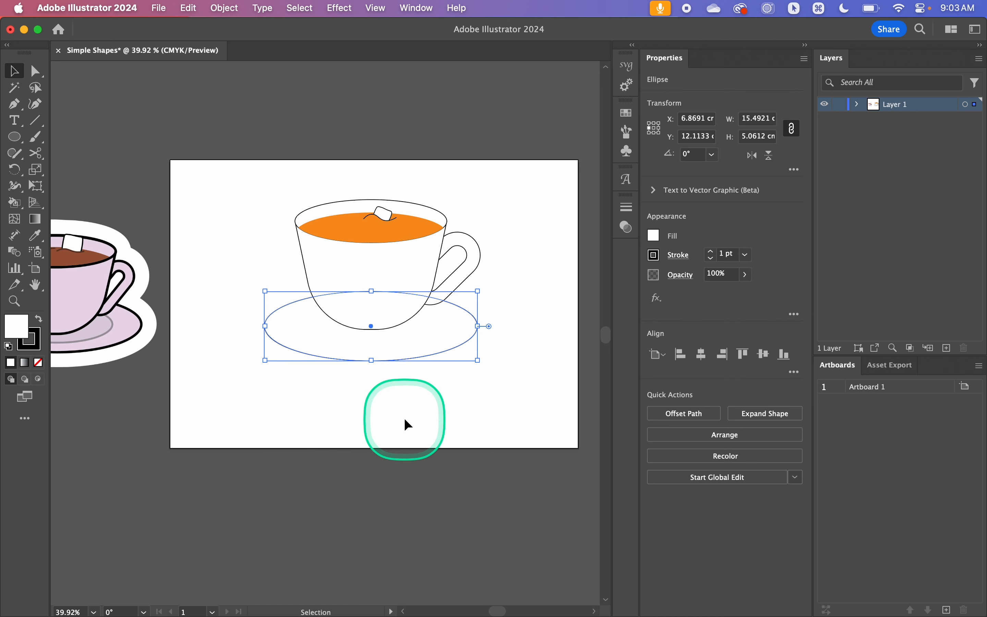
{"action": "key", "text": "super+c"}
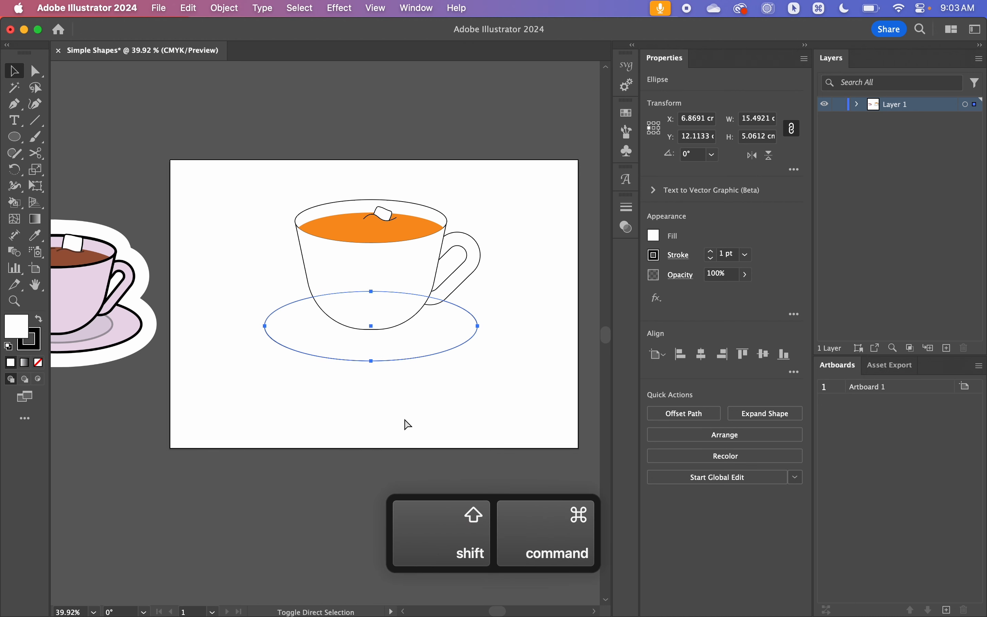
{"action": "key", "text": "super+shift+v"}
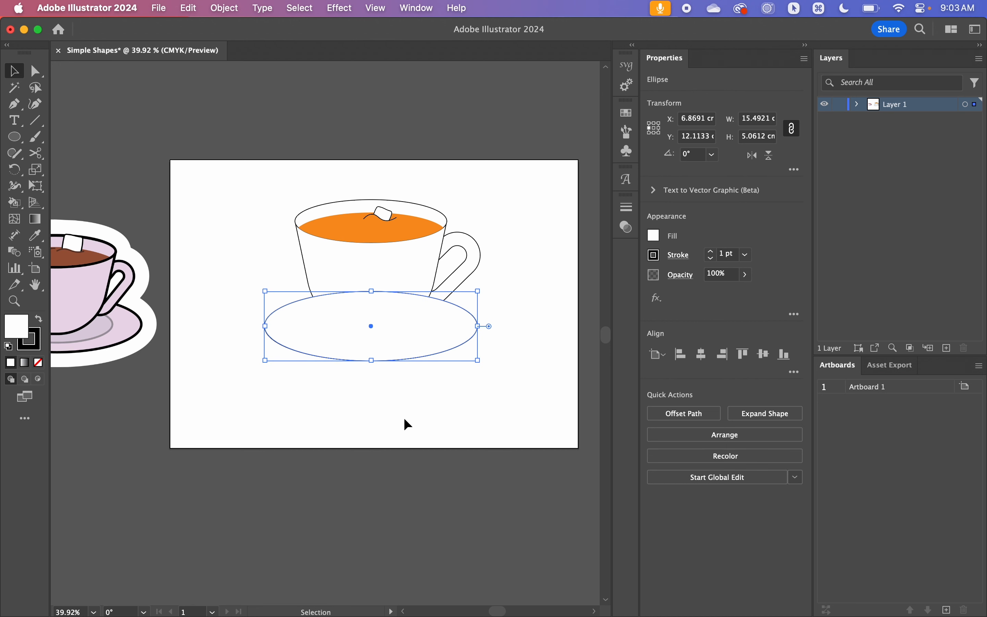
{"action": "key", "text": "shift+super"}
{"action": "key", "text": "super+shift+bracketleft"}
{"action": "key", "text": "super"}
{"action": "key", "text": "super+bracketright"}
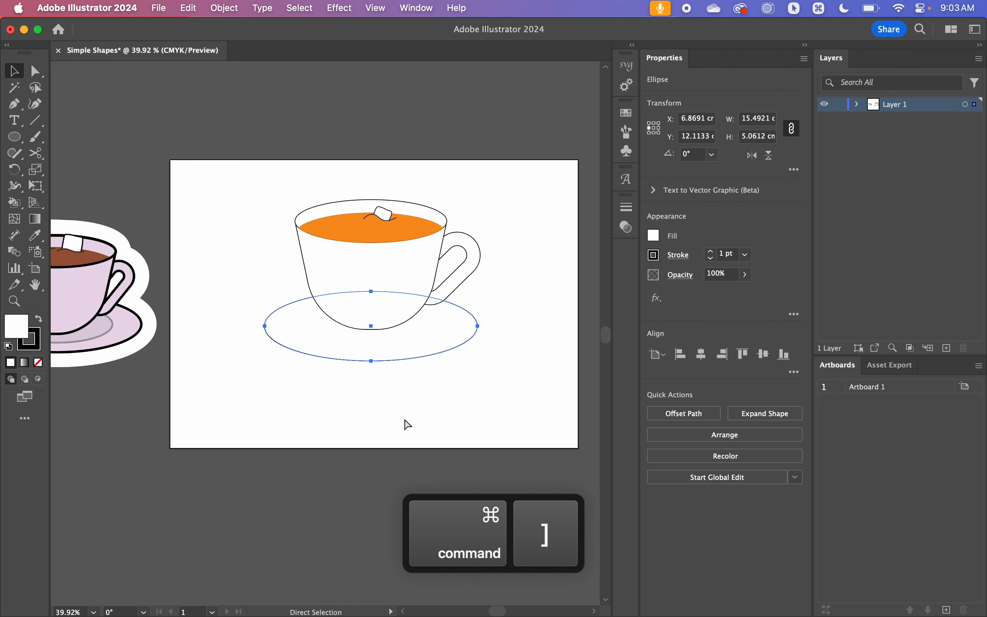
Scale the saucer copy down proportionally from its centre to about 9.88 by 3.23 cm as an inner ring, and deselect it.
{"action": "left_click", "coordinate": [476, 322]}
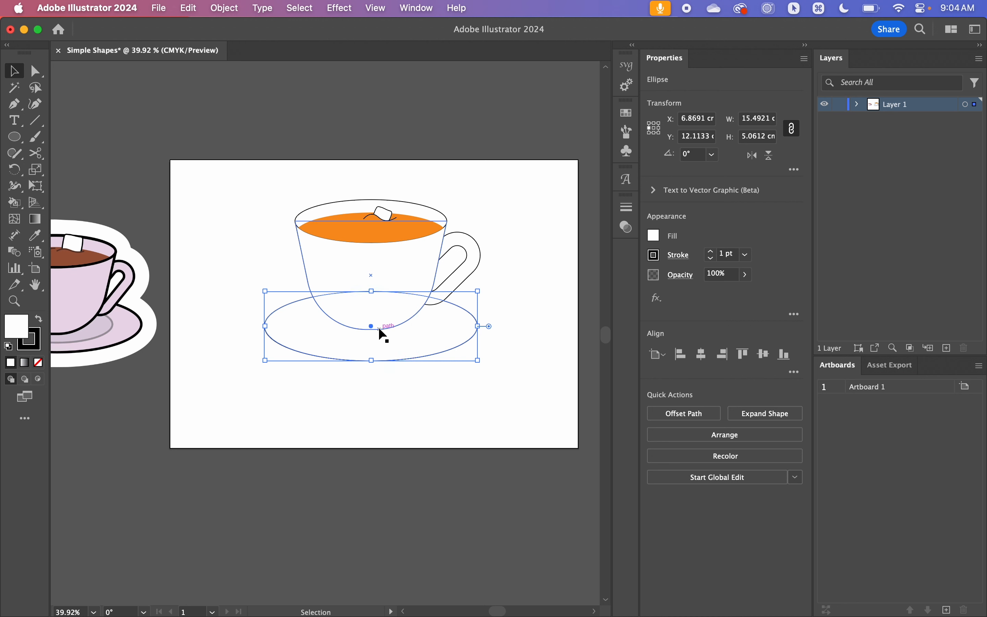
{"action": "scroll", "coordinate": [398, 325], "scroll_direction": "up", "scroll_amount": 5}
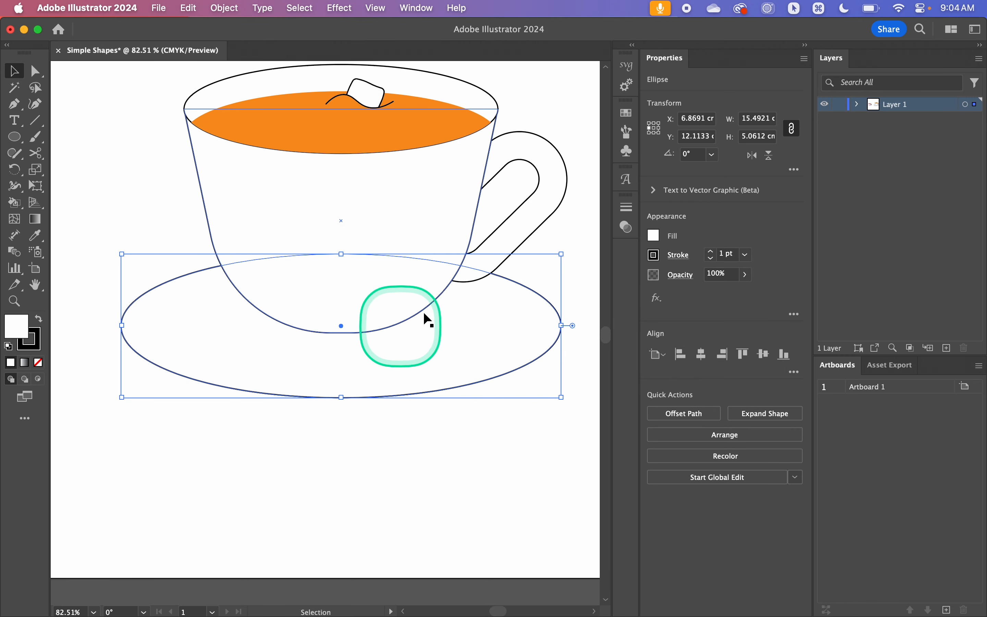
{"action": "left_click", "coordinate": [563, 253], "text": "alt"}
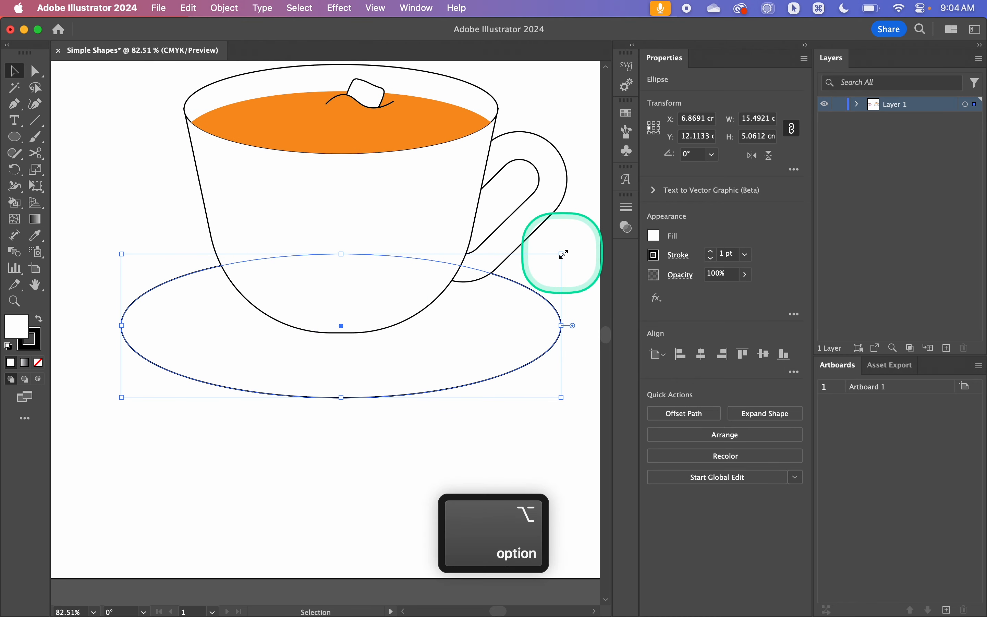
{"action": "left_click_drag", "start_coordinate": [564, 254], "coordinate": [497, 281]}
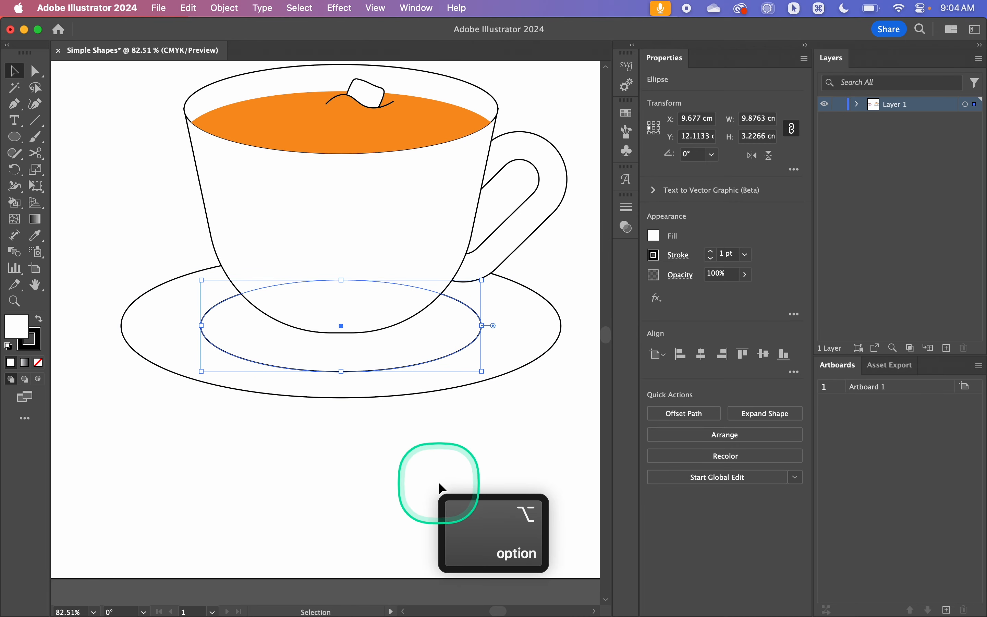
{"action": "left_click", "coordinate": [439, 483]}
Nudge the white marshmallow two small increments to the left and deselect it.
{"action": "scroll", "coordinate": [490, 385], "scroll_direction": "down", "scroll_amount": 3}
{"action": "scroll", "coordinate": [490, 385], "scroll_direction": "down", "scroll_amount": 3}
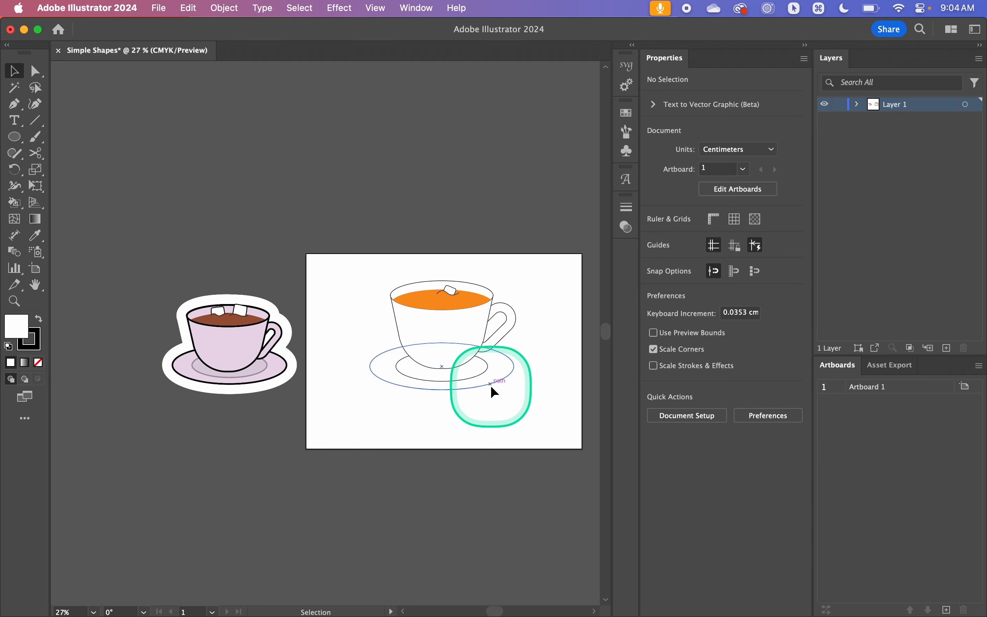
{"action": "scroll", "coordinate": [551, 395], "scroll_direction": "up", "scroll_amount": 3}
{"action": "left_click_drag", "start_coordinate": [551, 394], "coordinate": [478, 234]}
{"action": "left_click", "coordinate": [465, 235]}
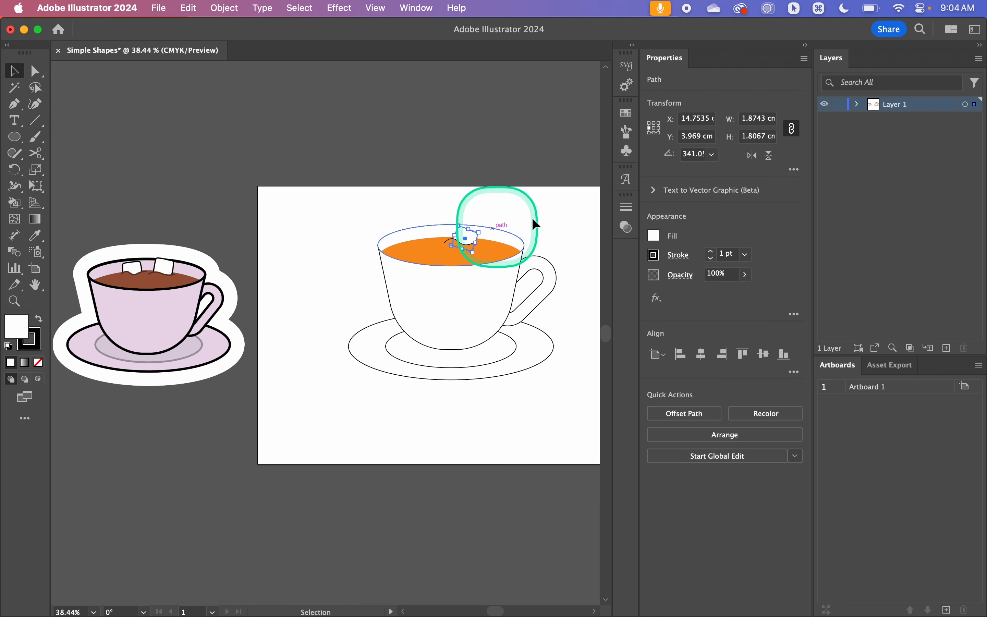
{"action": "key", "text": "Left"}
{"action": "key", "text": "Left"}
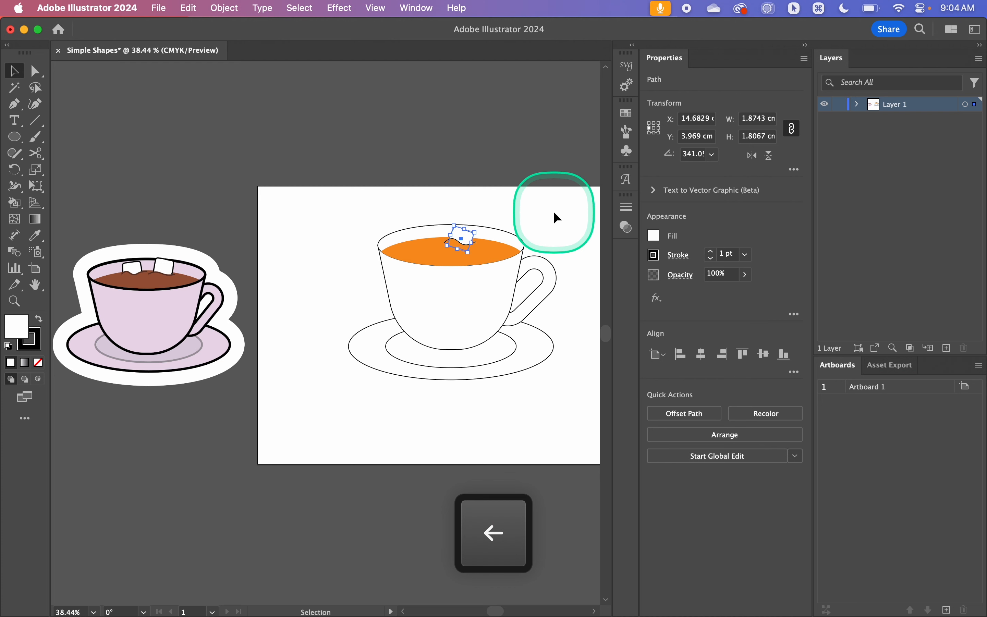
{"action": "left_click", "coordinate": [576, 210]}
Set a 5 pt stroke on the cup's rim, body and handle and both saucer ellipses together, and deselect them.
{"action": "left_click", "coordinate": [468, 295]}
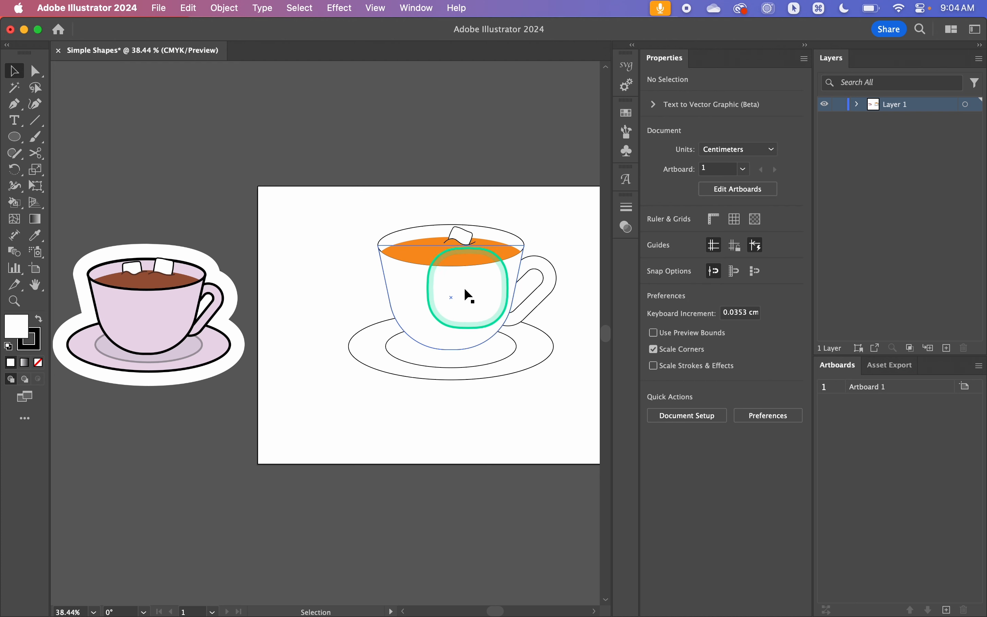
{"action": "left_click_drag", "start_coordinate": [465, 291], "coordinate": [329, 240]}
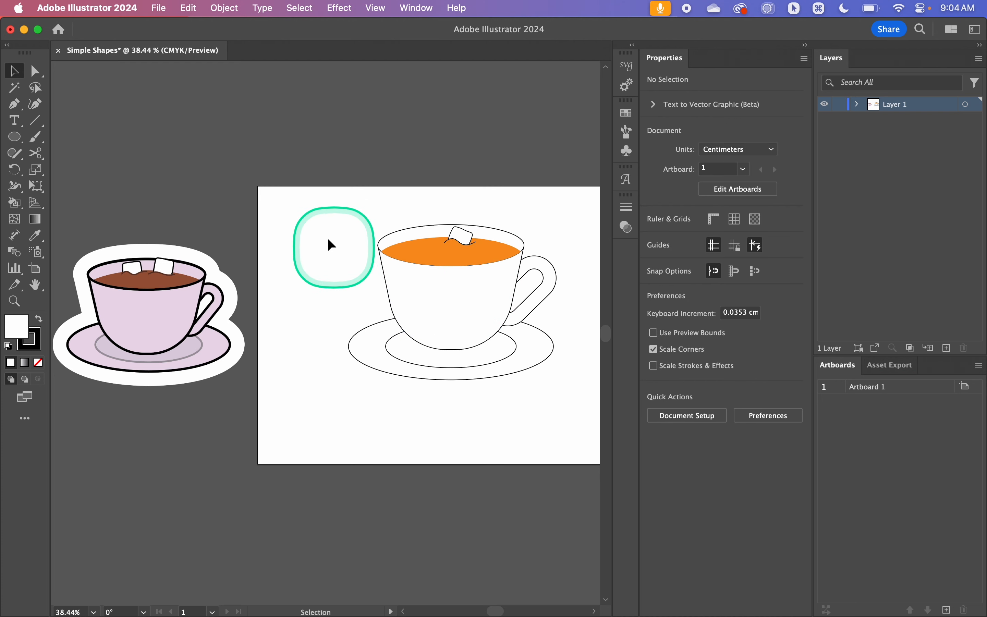
{"action": "left_click", "coordinate": [398, 230]}
{"action": "left_click", "coordinate": [436, 287], "text": "shift"}
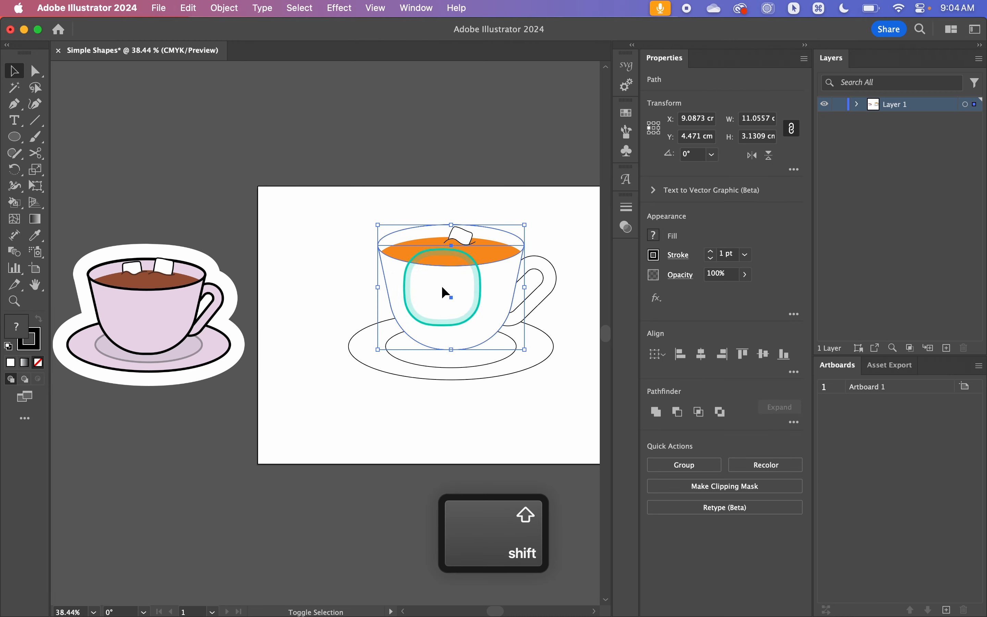
{"action": "left_click", "coordinate": [551, 272], "text": "shift"}
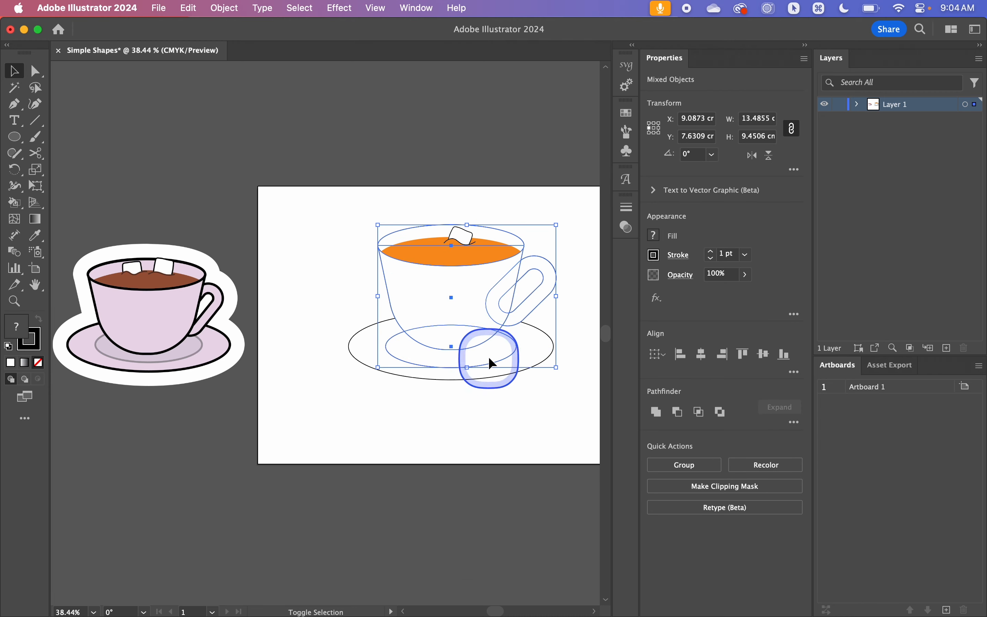
{"action": "left_click", "coordinate": [488, 356], "text": "shift"}
{"action": "left_click", "coordinate": [496, 376], "text": "shift"}
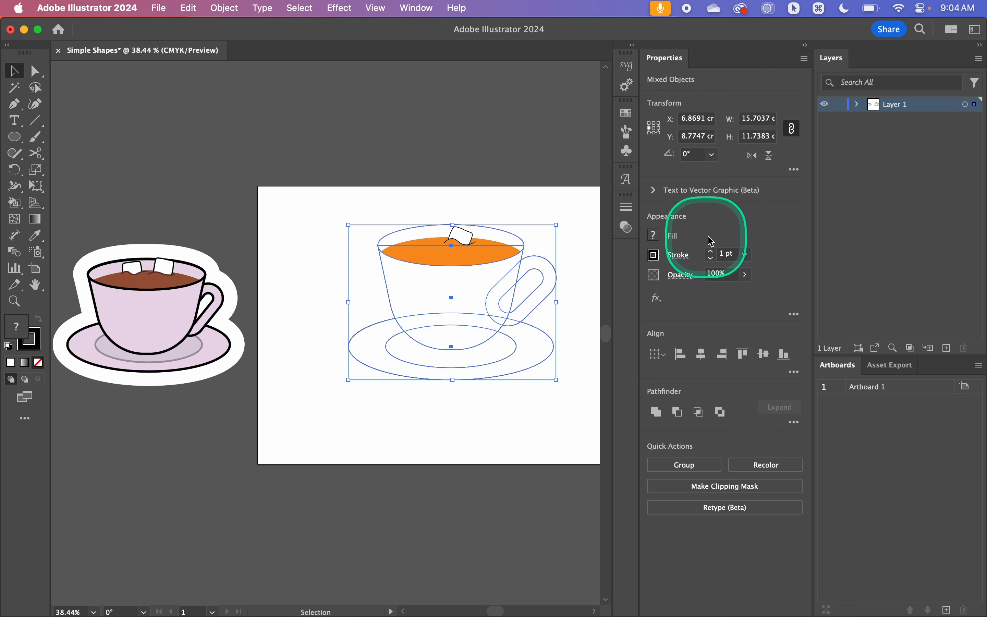
{"action": "left_click", "coordinate": [710, 252]}
{"action": "left_click", "coordinate": [710, 252]}
{"action": "left_click", "coordinate": [711, 252]}
{"action": "left_click", "coordinate": [711, 252]}
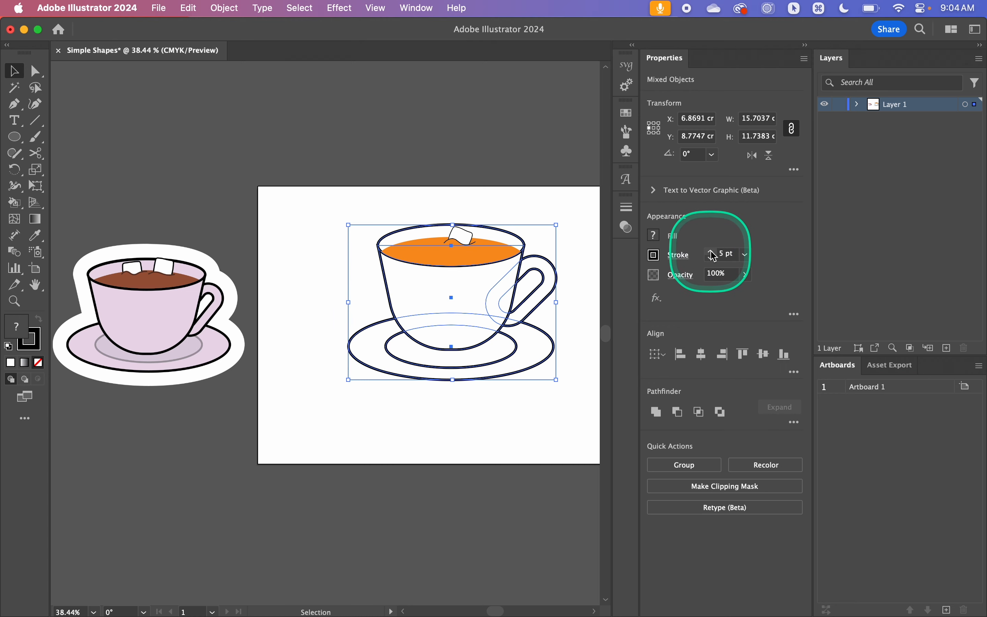
{"action": "left_click", "coordinate": [491, 465]}
Bring the unfilled rim ellipse with the 5 pt stroke to the front of all the artwork and deselect it.
{"action": "scroll", "coordinate": [469, 391], "scroll_direction": "up", "scroll_amount": 1}
{"action": "scroll", "coordinate": [469, 392], "scroll_direction": "right", "scroll_amount": 1}
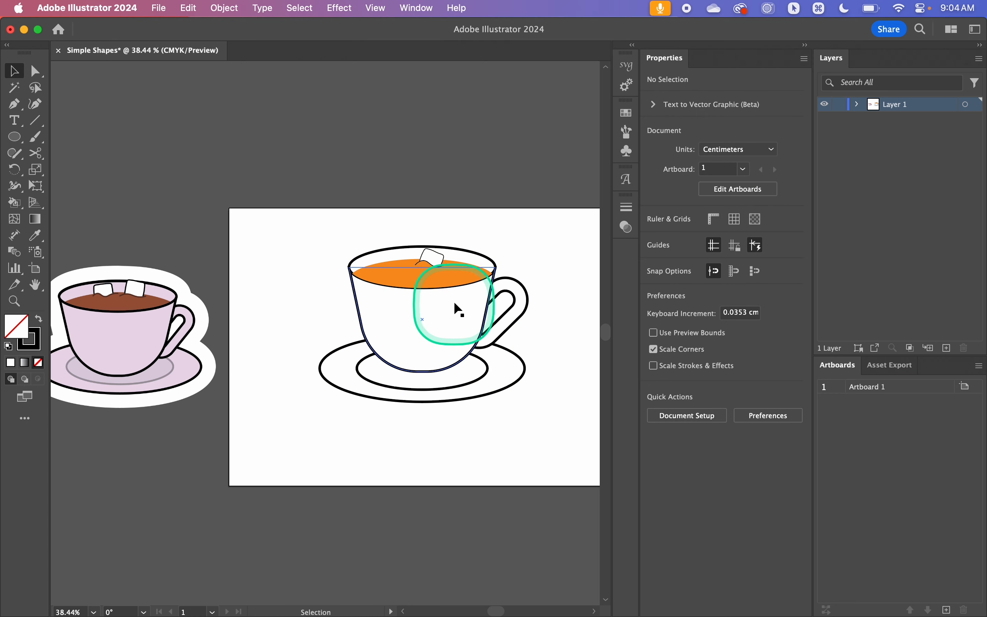
{"action": "left_click", "coordinate": [372, 256]}
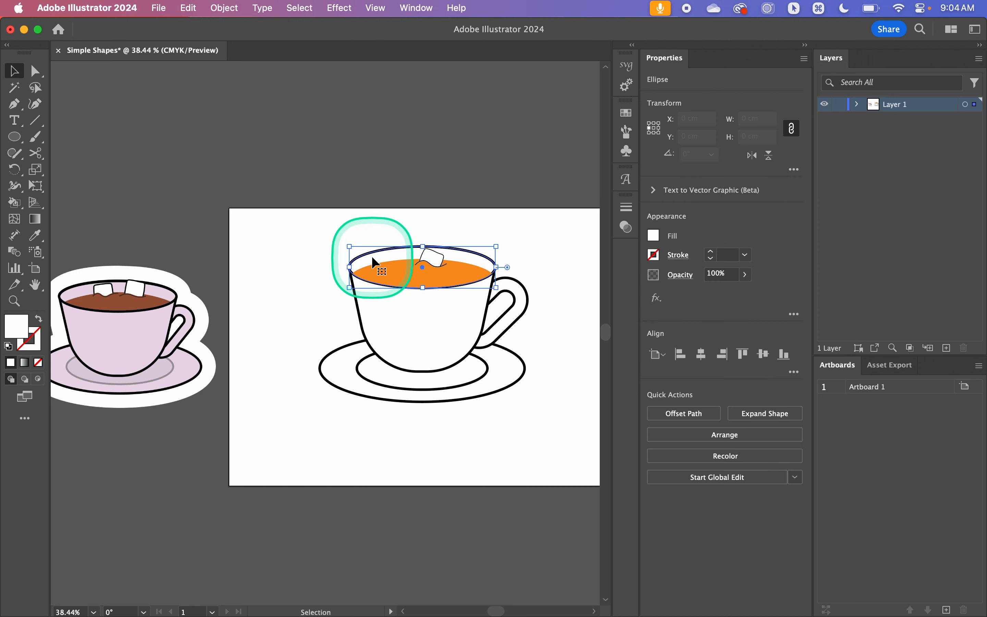
{"action": "left_click", "coordinate": [382, 240]}
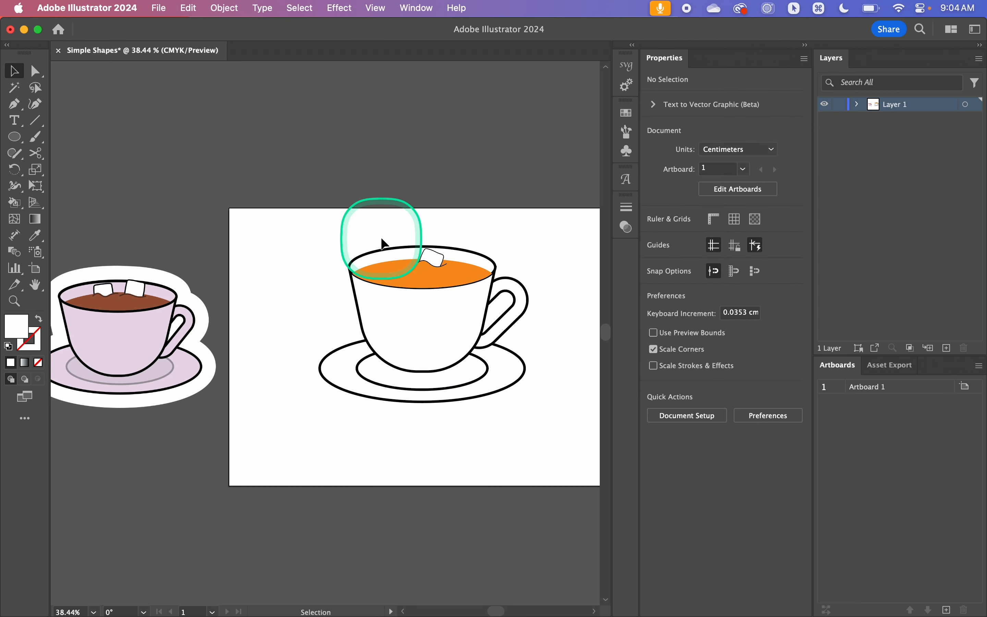
{"action": "left_click", "coordinate": [383, 250]}
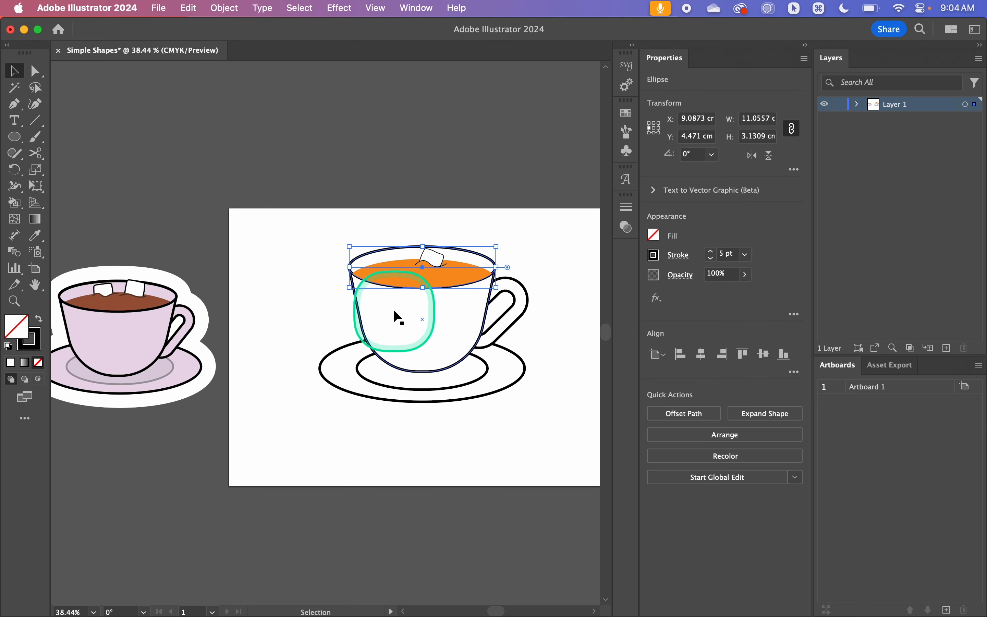
{"action": "scroll", "coordinate": [403, 322], "scroll_direction": "up", "scroll_amount": 1}
{"action": "scroll", "coordinate": [405, 323], "scroll_direction": "up", "scroll_amount": 2}
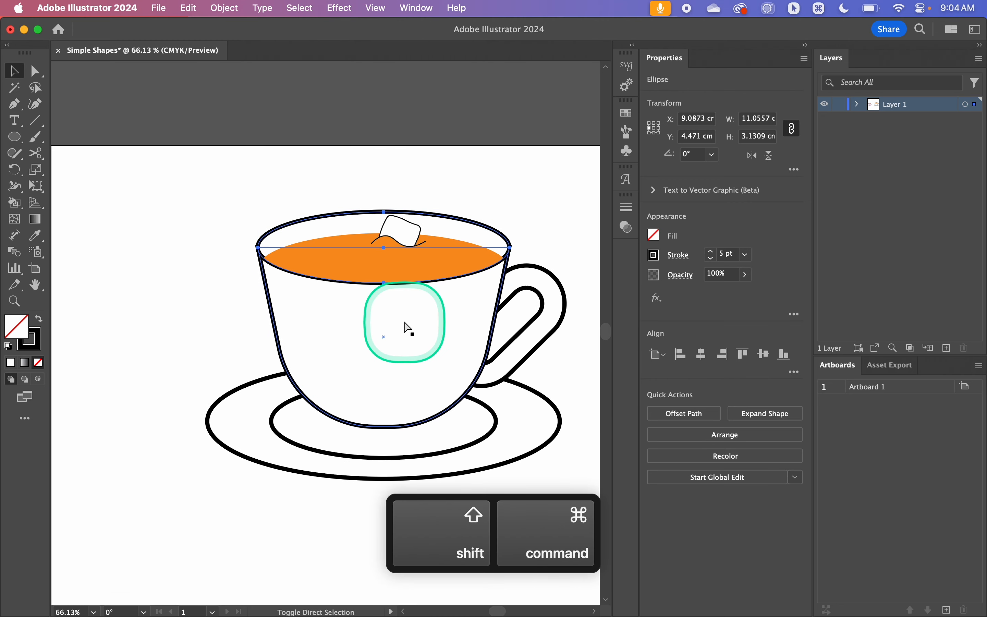
{"action": "key", "text": "super+shift+bracketright"}
{"action": "left_click", "coordinate": [535, 203]}
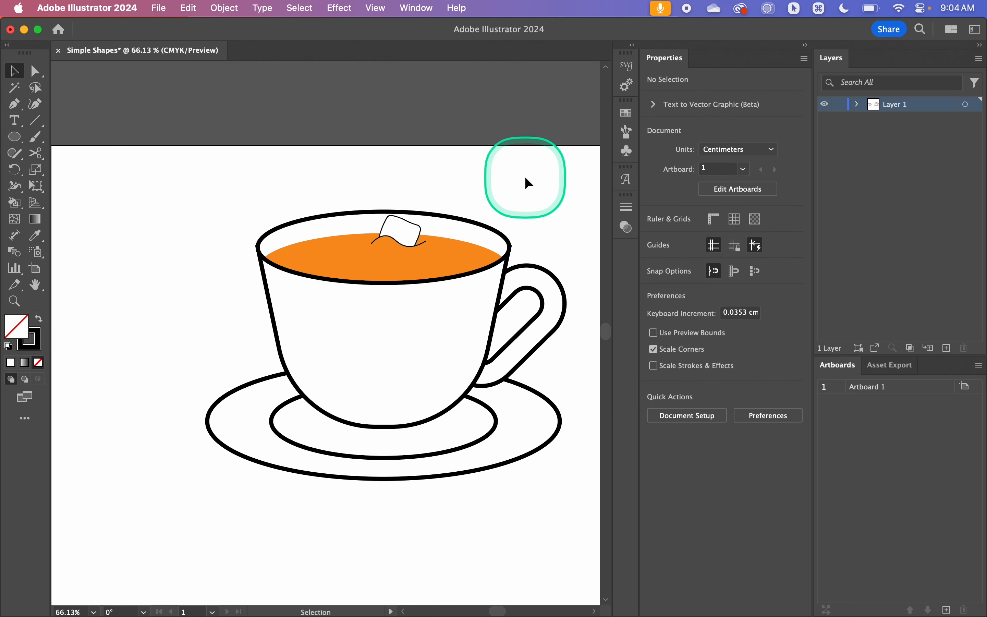
Give the cup body's outline a round cap and round corner joins, and deselect it.
{"action": "scroll", "coordinate": [524, 233], "scroll_direction": "up", "scroll_amount": 8}
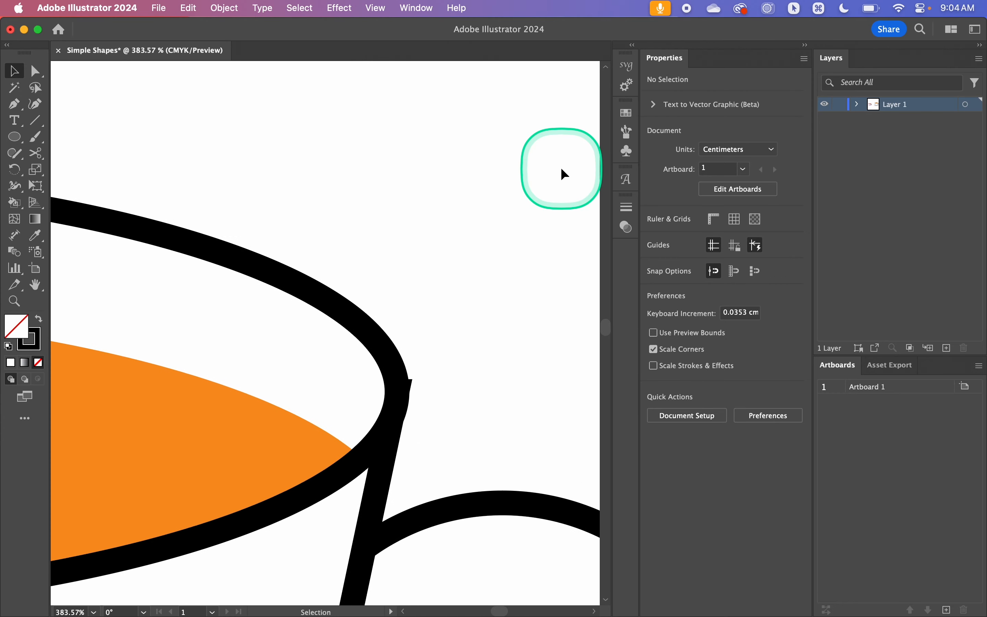
{"action": "scroll", "coordinate": [354, 533], "scroll_direction": "down", "scroll_amount": 3}
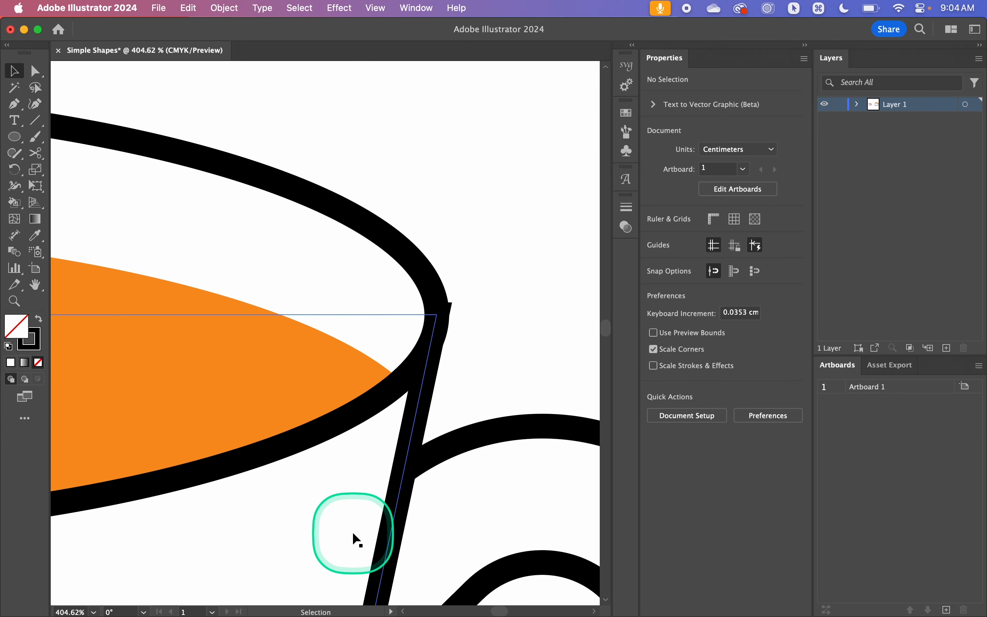
{"action": "left_click", "coordinate": [419, 404]}
{"action": "left_click", "coordinate": [677, 255]}
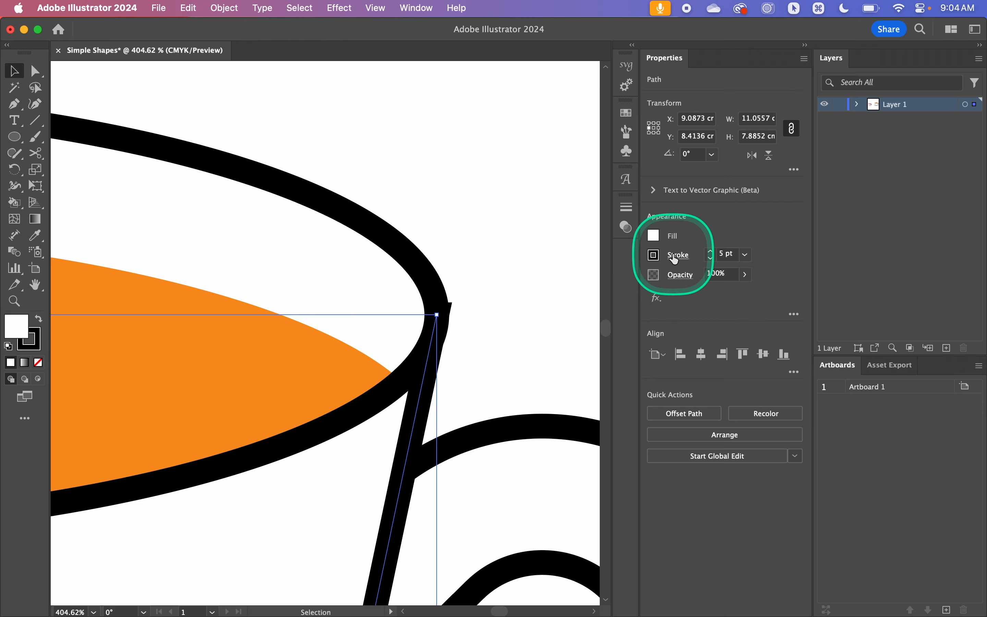
{"action": "left_click", "coordinate": [605, 294]}
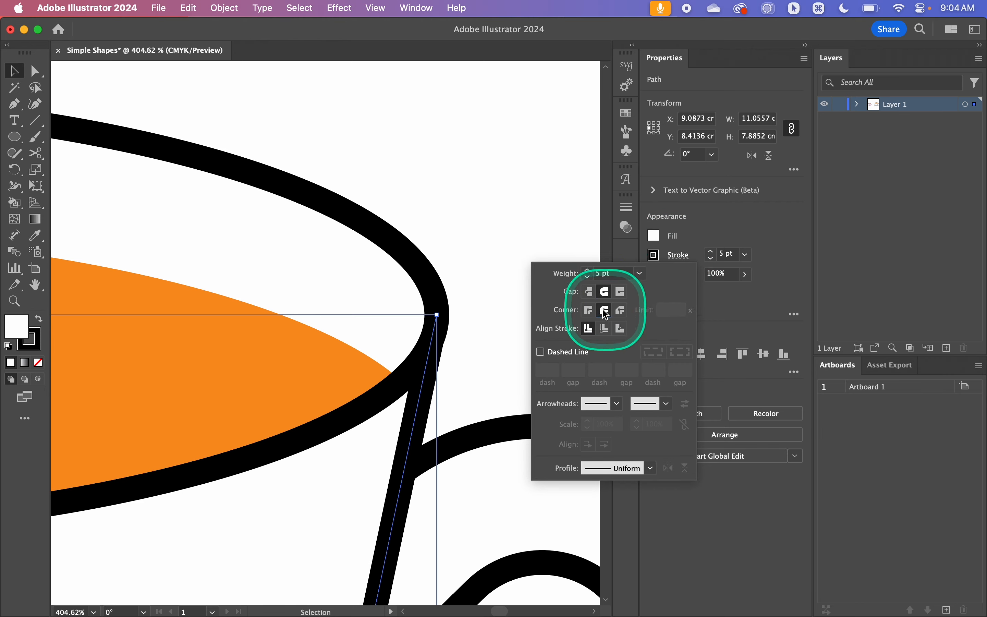
{"action": "left_click", "coordinate": [497, 242]}
{"action": "left_click", "coordinate": [481, 288]}
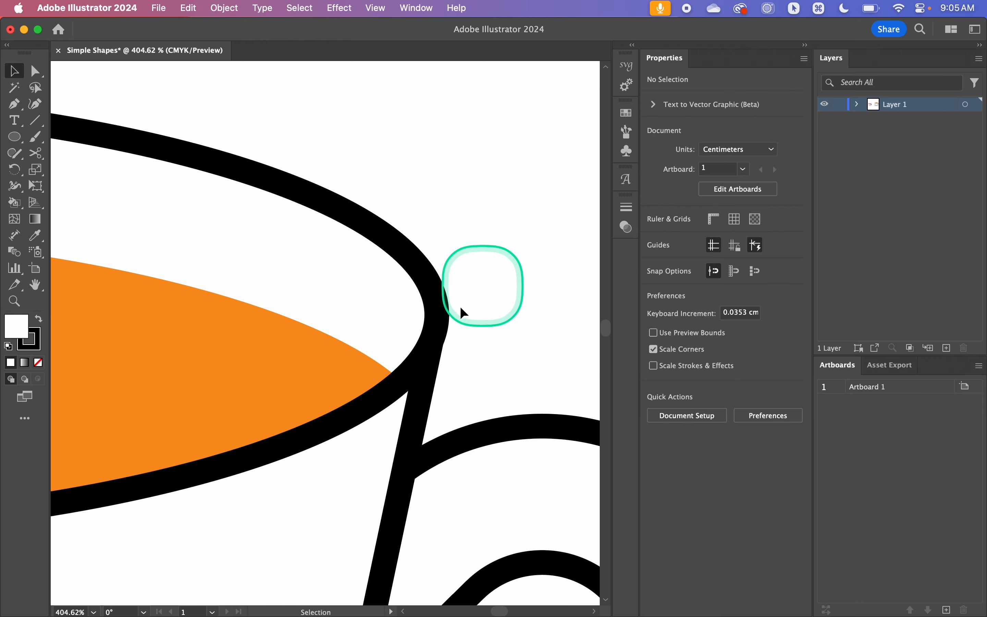
Shift both saucer ellipses slightly right and up beneath the cup, and deselect them.
{"action": "scroll", "coordinate": [454, 310], "scroll_direction": "down", "scroll_amount": 10}
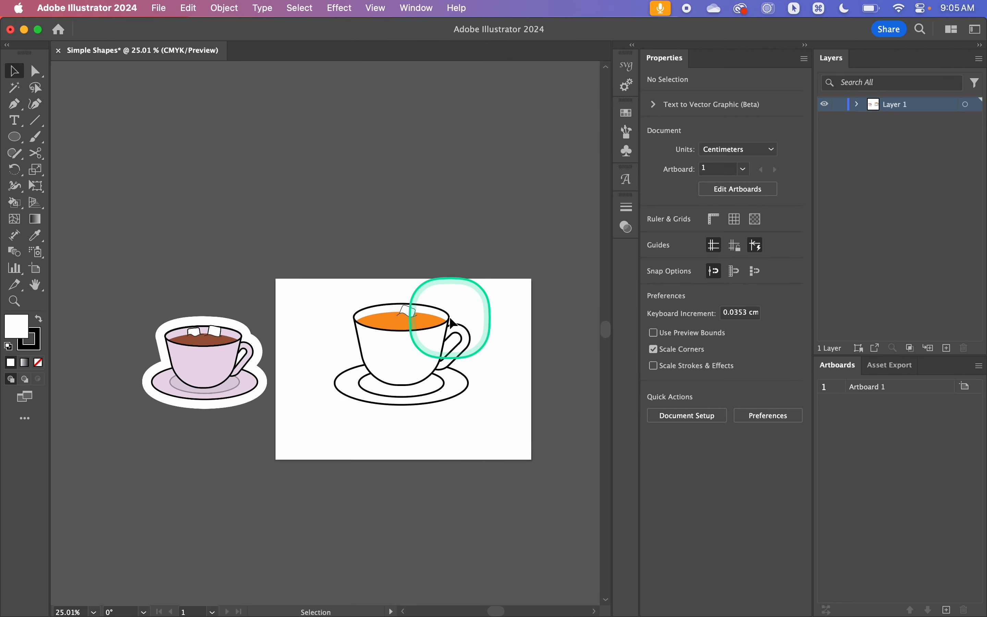
{"action": "scroll", "coordinate": [398, 426], "scroll_direction": "up", "scroll_amount": 5}
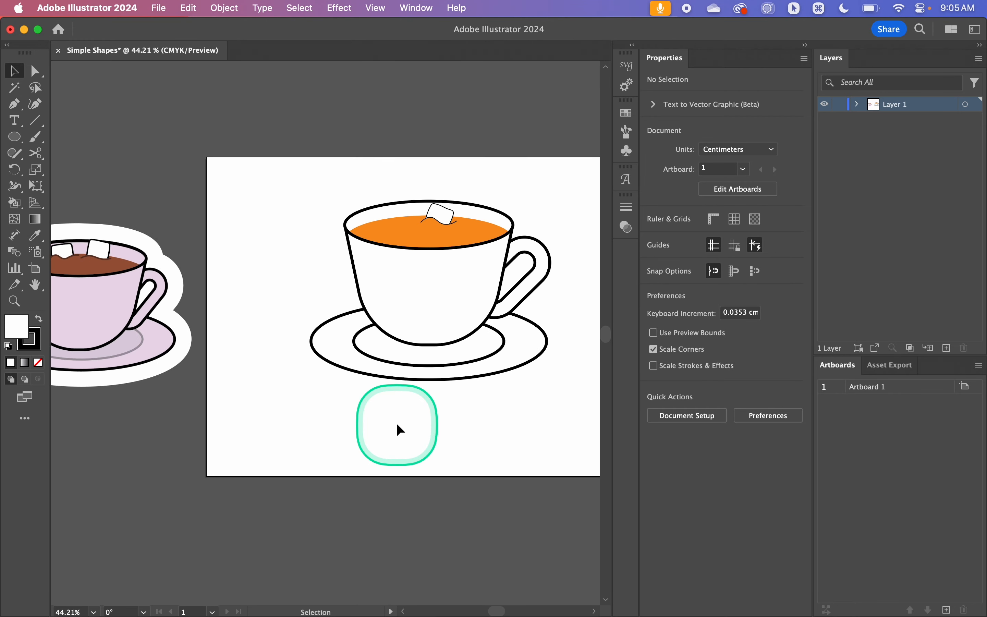
{"action": "left_click", "coordinate": [448, 352]}
{"action": "left_click_drag", "start_coordinate": [477, 358], "coordinate": [483, 357]}
{"action": "left_click", "coordinate": [459, 424]}
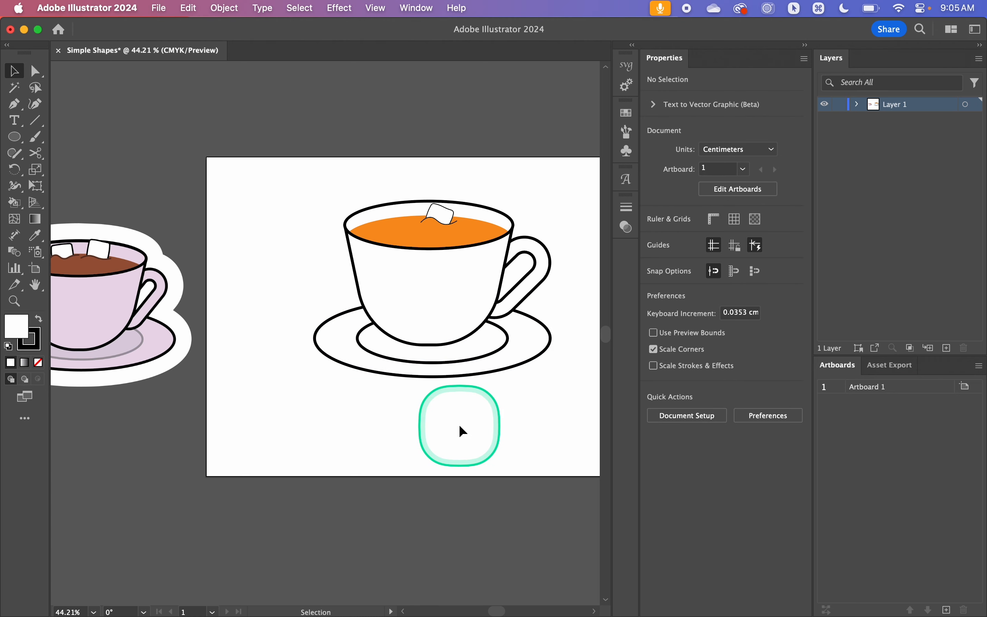
Fill the cup body with the light lilac sampled from the reference cup using the Eyedropper, keeping its black stroke.
{"action": "scroll", "coordinate": [459, 424], "scroll_direction": "down", "scroll_amount": 3}
{"action": "left_click", "coordinate": [478, 326]}
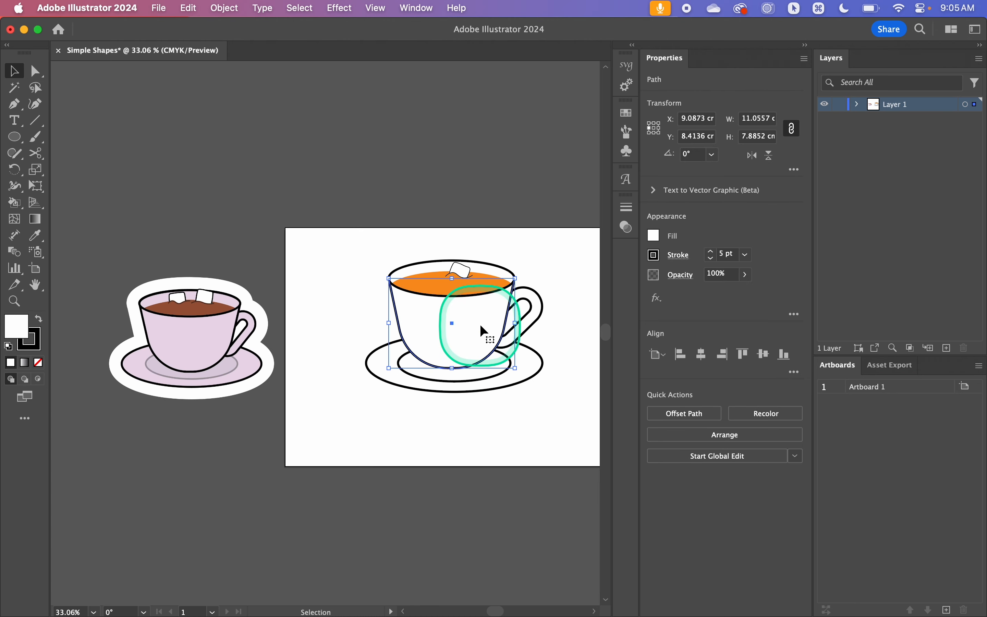
{"action": "key", "text": "i"}
{"action": "left_click", "coordinate": [181, 328], "text": "shift"}
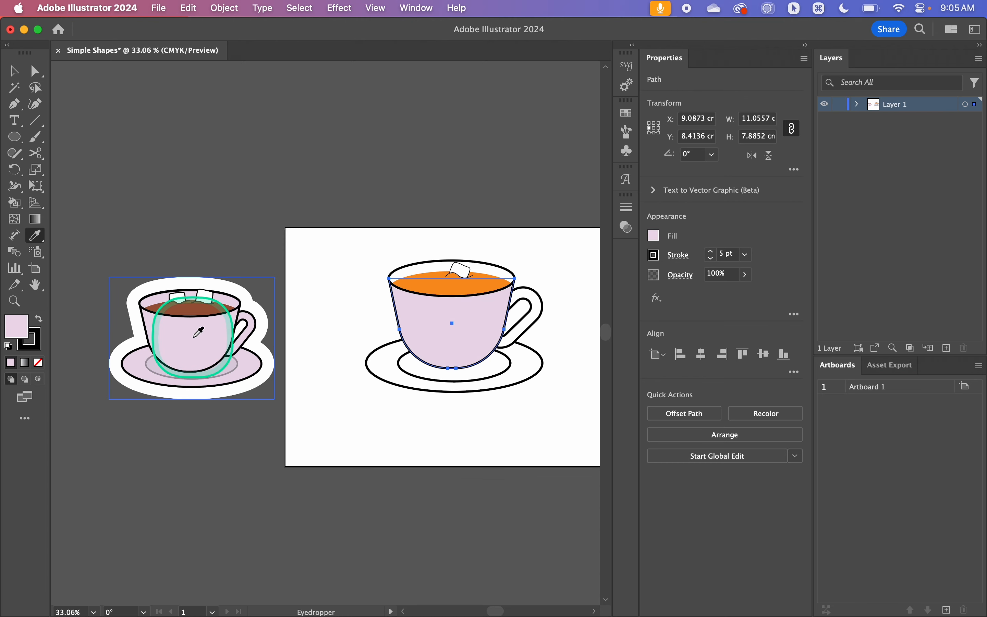
{"action": "key", "text": "v"}
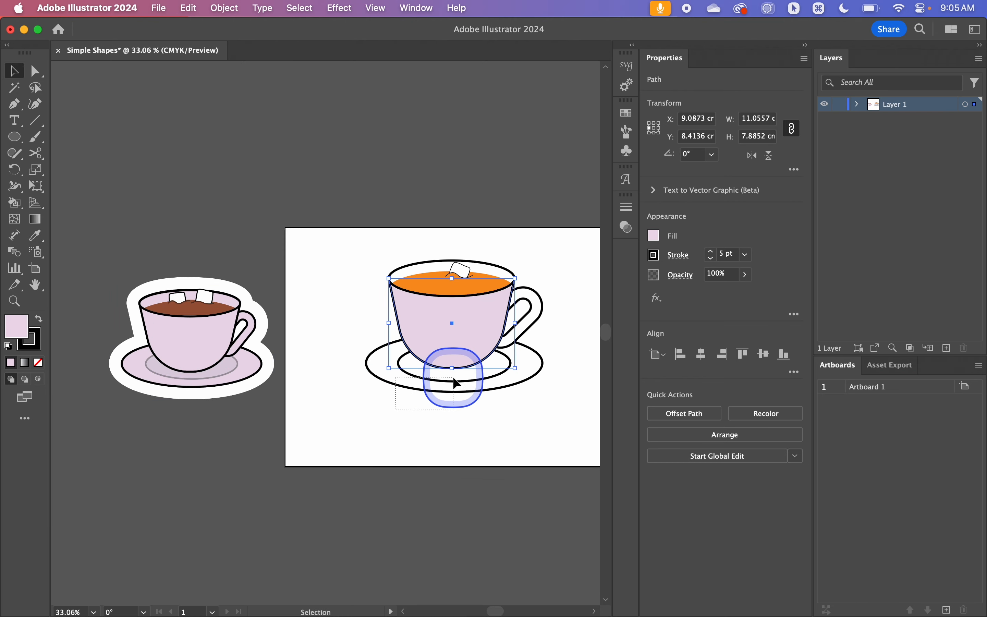
Try to fill the saucer ellipses, handle and rim together with the lilac sampled from the reference cup.
{"action": "left_click", "coordinate": [454, 383]}
{"action": "left_click", "coordinate": [539, 304], "text": "shift"}
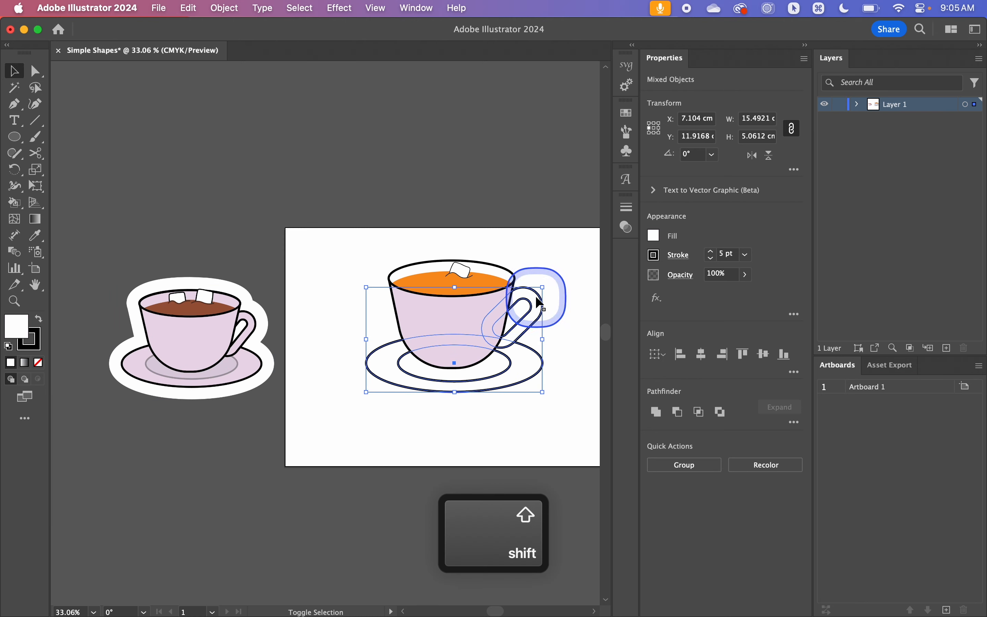
{"action": "left_click", "coordinate": [416, 267], "text": "shift"}
{"action": "key", "text": "i"}
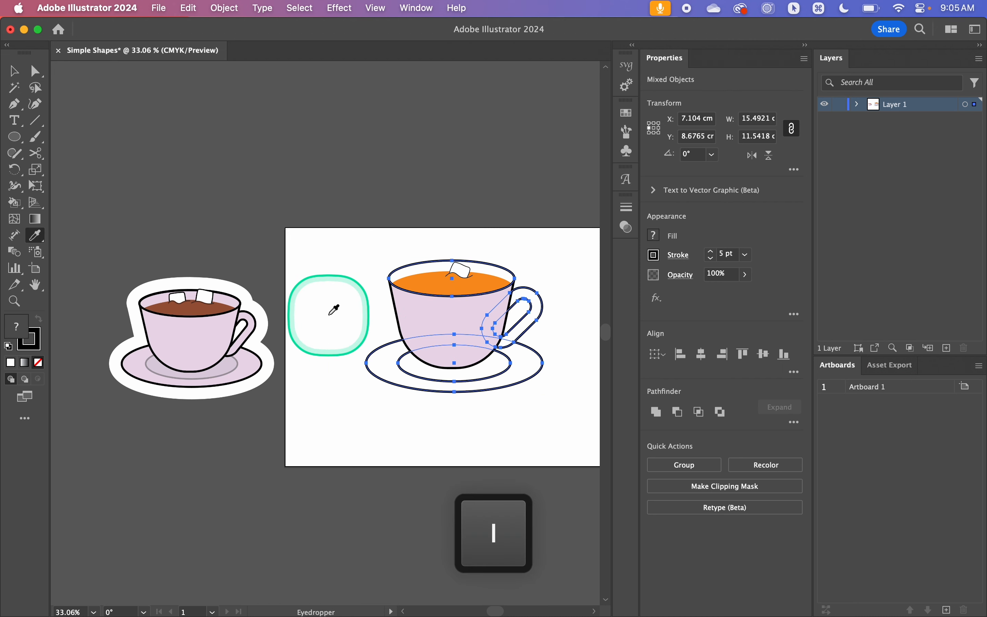
{"action": "left_click", "coordinate": [213, 342], "text": "shift"}
{"action": "key", "text": "cmd+z"}
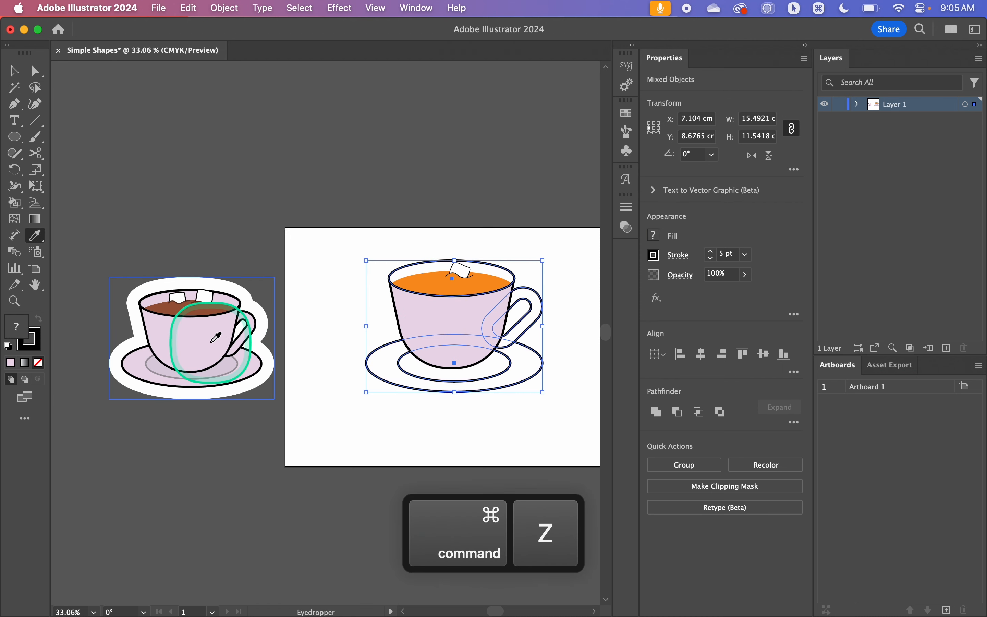
{"action": "key", "text": "v"}
{"action": "left_click", "coordinate": [379, 259]}
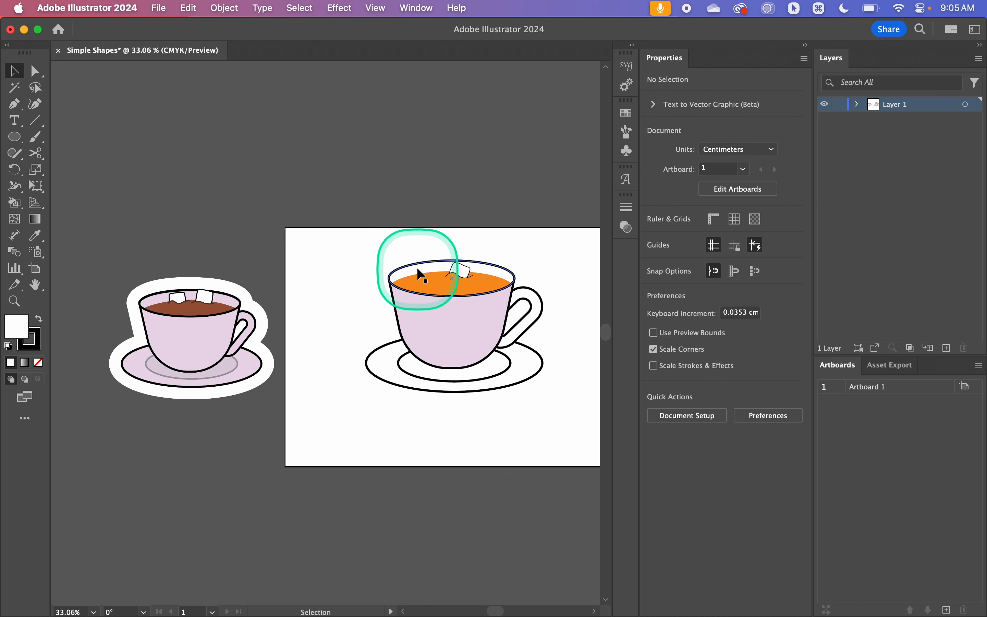
Fill the strokeless white ellipse inside the cup's rim with the lilac sampled from the cup body.
{"action": "left_click", "coordinate": [427, 268]}
{"action": "key", "text": "i"}
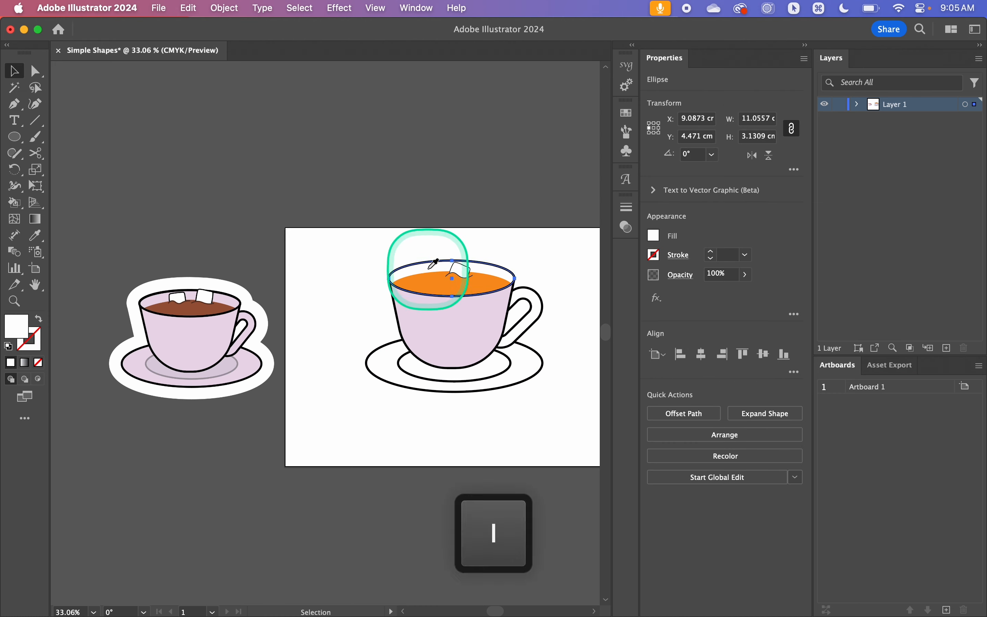
{"action": "left_click", "coordinate": [440, 325], "text": "shift"}
{"action": "key", "text": "v"}
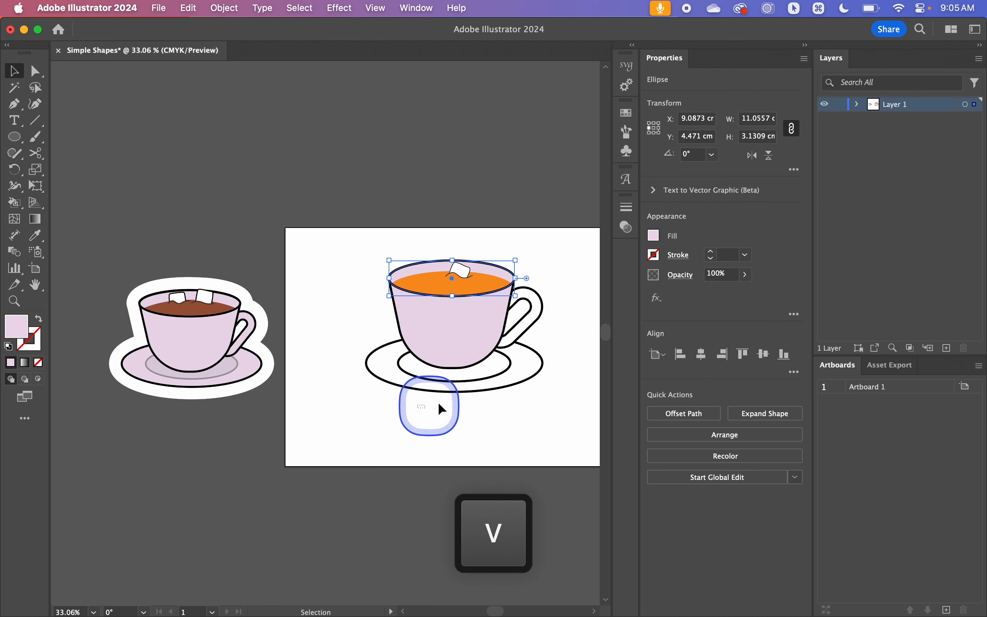
Fill both saucer ellipses with the light lilac sampled from the reference cup, keeping their strokes.
{"action": "left_click", "coordinate": [474, 378]}
{"action": "left_click", "coordinate": [473, 375], "text": "shift"}
{"action": "key", "text": "i"}
{"action": "left_click", "coordinate": [195, 346], "text": "shift"}
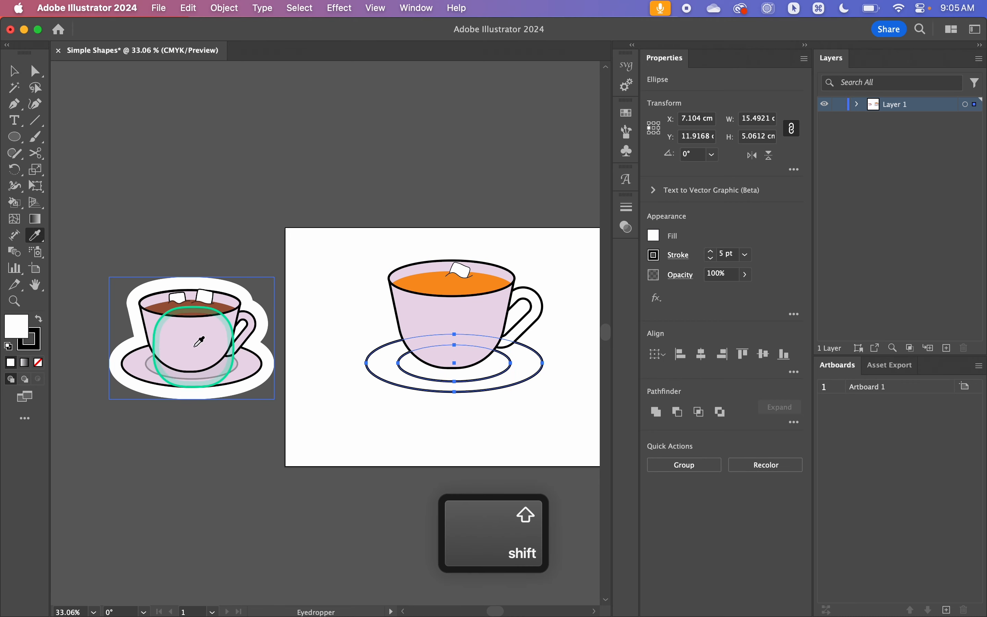
{"action": "key", "text": "v"}
Fill the cup handle with the lilac sampled from the cup body, and deselect it.
{"action": "left_click", "coordinate": [541, 308]}
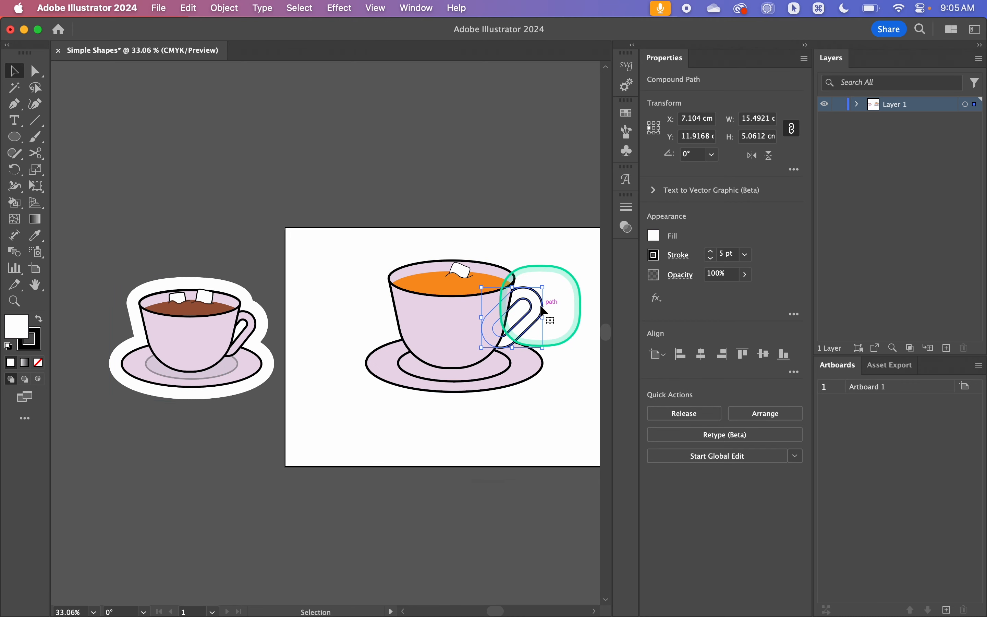
{"action": "key", "text": "i"}
{"action": "left_click", "coordinate": [457, 331], "text": "shift"}
{"action": "key", "text": "v"}
{"action": "left_click", "coordinate": [592, 318]}
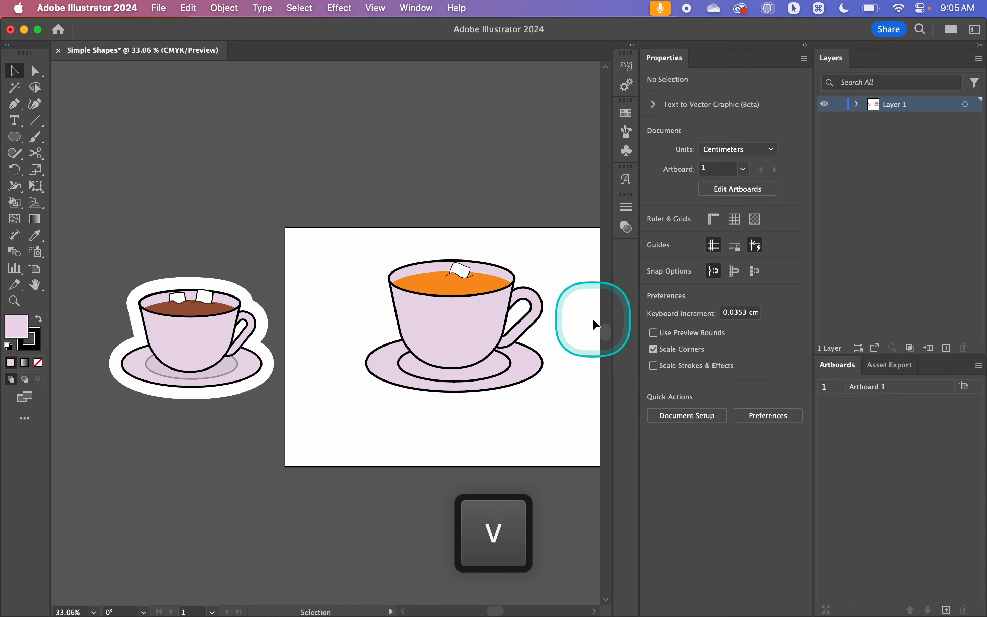
Darken the fill of the inner saucer ellipse and the cup's interior ellipse to 85% brightness (d8cad8), and deselect them.
{"action": "left_click", "coordinate": [497, 365]}
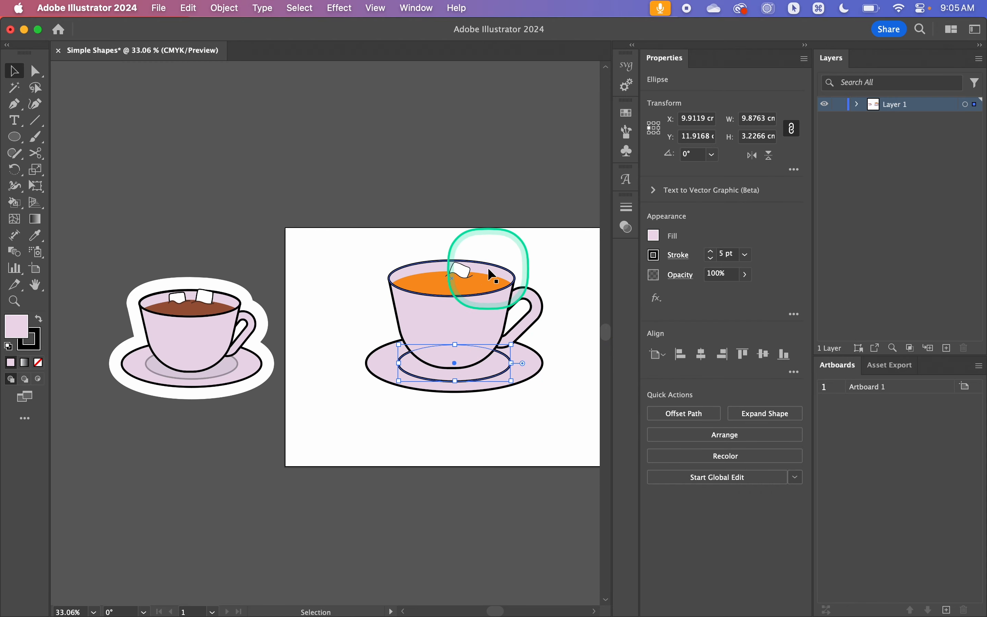
{"action": "key", "text": "shift"}
{"action": "scroll", "coordinate": [490, 267], "scroll_direction": "up", "scroll_amount": 5}
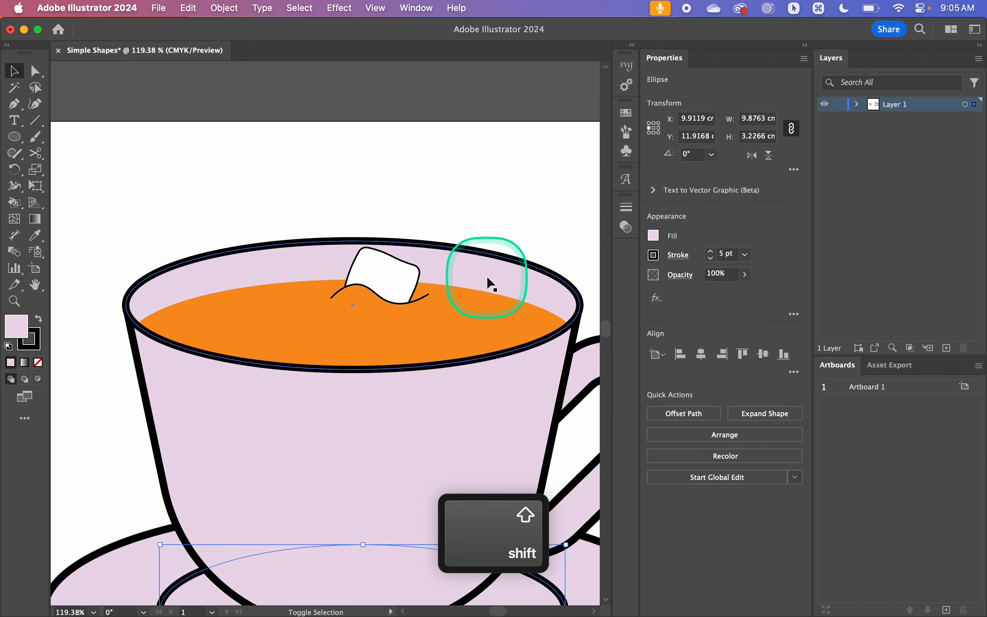
{"action": "left_click", "coordinate": [486, 276], "text": "shift"}
{"action": "scroll", "coordinate": [486, 276], "scroll_direction": "down", "scroll_amount": 4}
{"action": "double_click", "coordinate": [16, 326]}
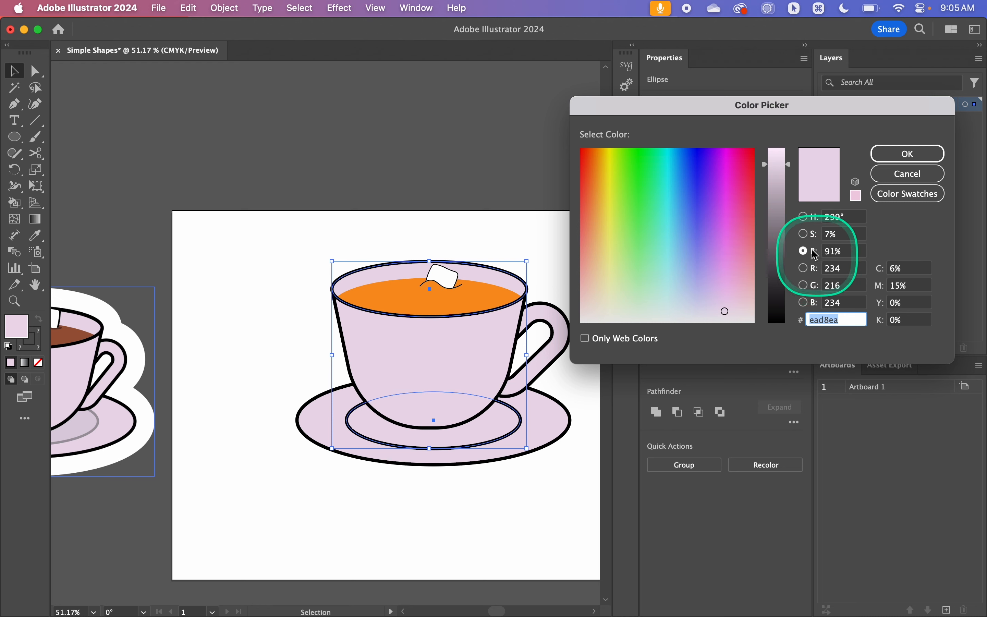
{"action": "mouse_move", "coordinate": [776, 180]}
{"action": "left_mouse_down"}
{"action": "mouse_move", "coordinate": [778, 190]}
{"action": "mouse_move", "coordinate": [780, 178]}
{"action": "left_mouse_up"}
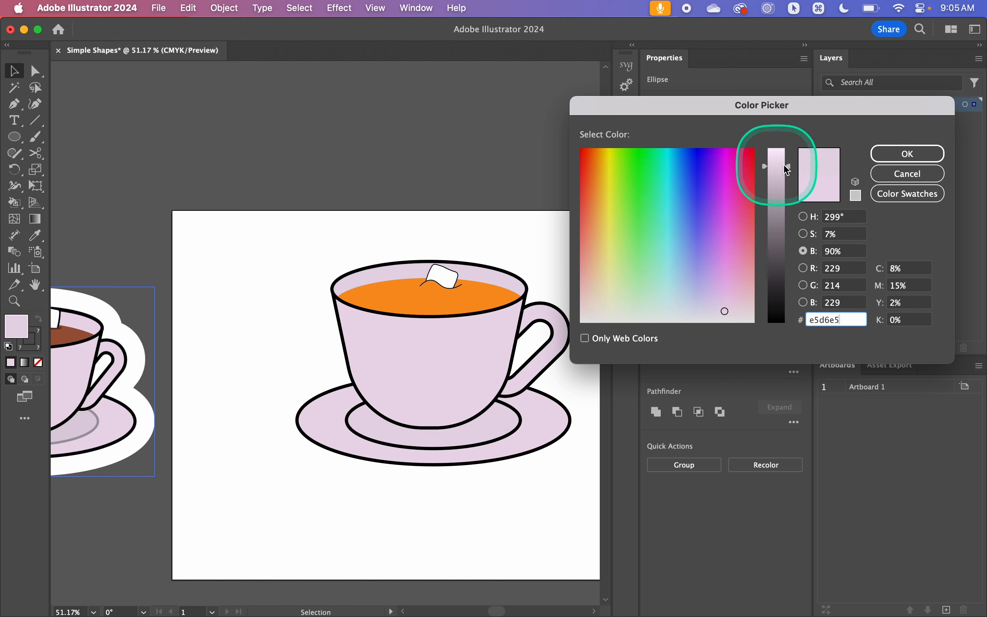
{"action": "left_click", "coordinate": [909, 158]}
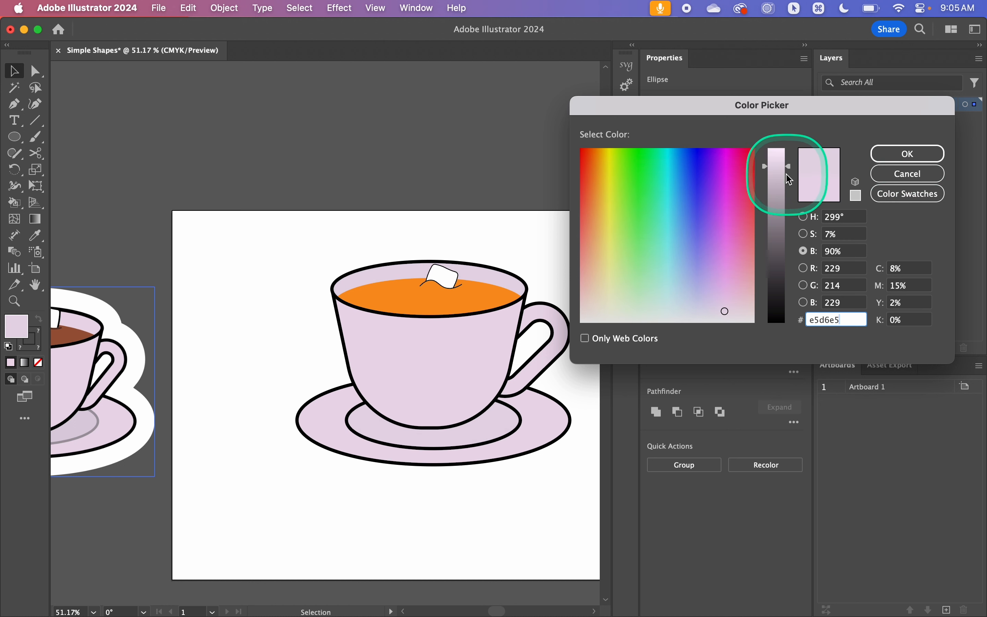
{"action": "left_click", "coordinate": [784, 175]}
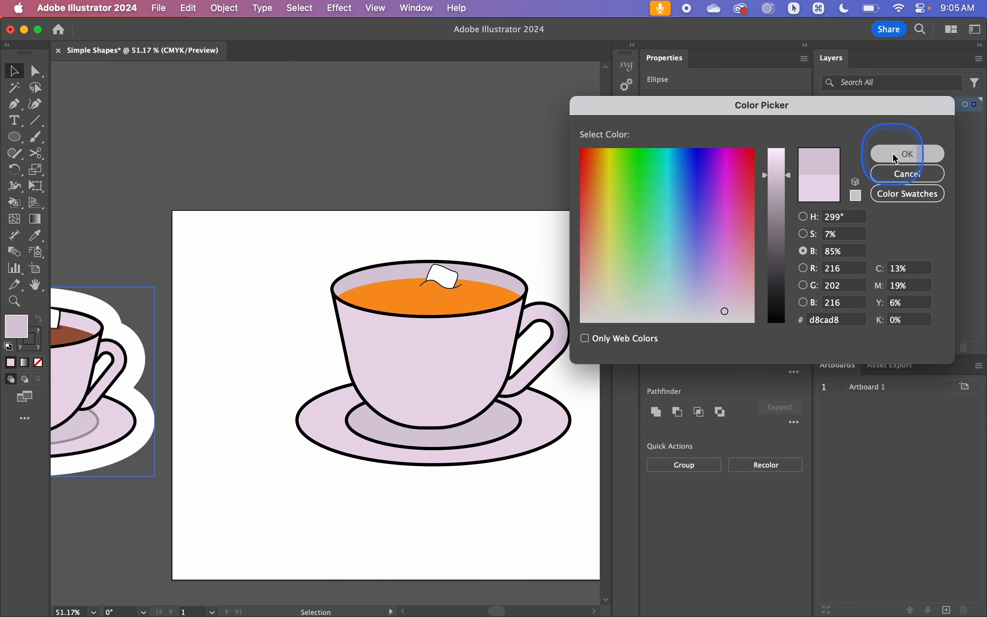
{"action": "left_click", "coordinate": [893, 153]}
{"action": "scroll", "coordinate": [439, 501], "scroll_direction": "down", "scroll_amount": 3}
{"action": "left_click", "coordinate": [439, 501]}
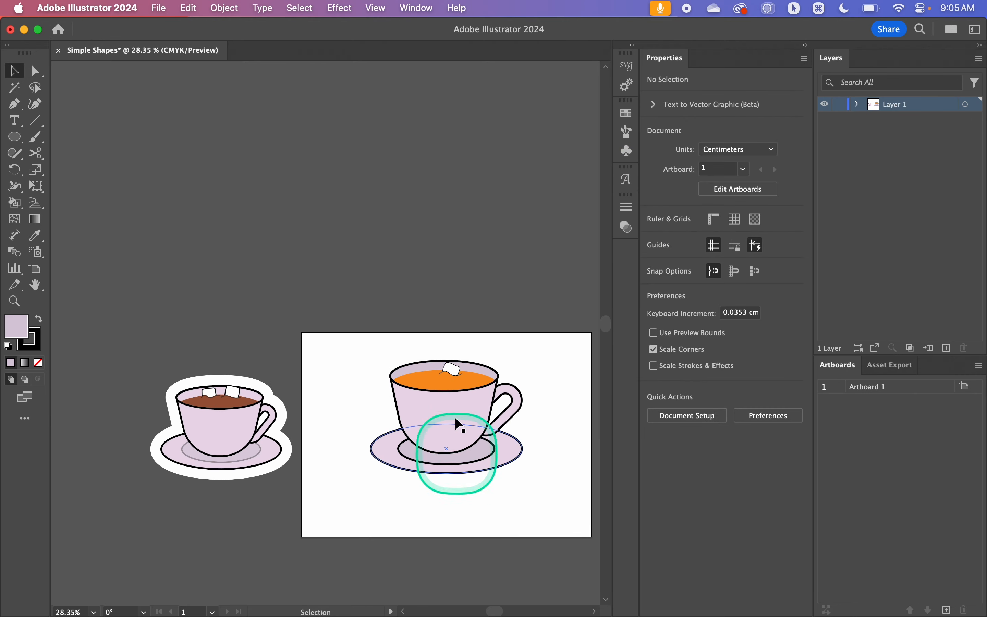
Fill the orange drink shape with the brown sampled from the reference cup's drink.
{"action": "scroll", "coordinate": [449, 383], "scroll_direction": "up", "scroll_amount": 5}
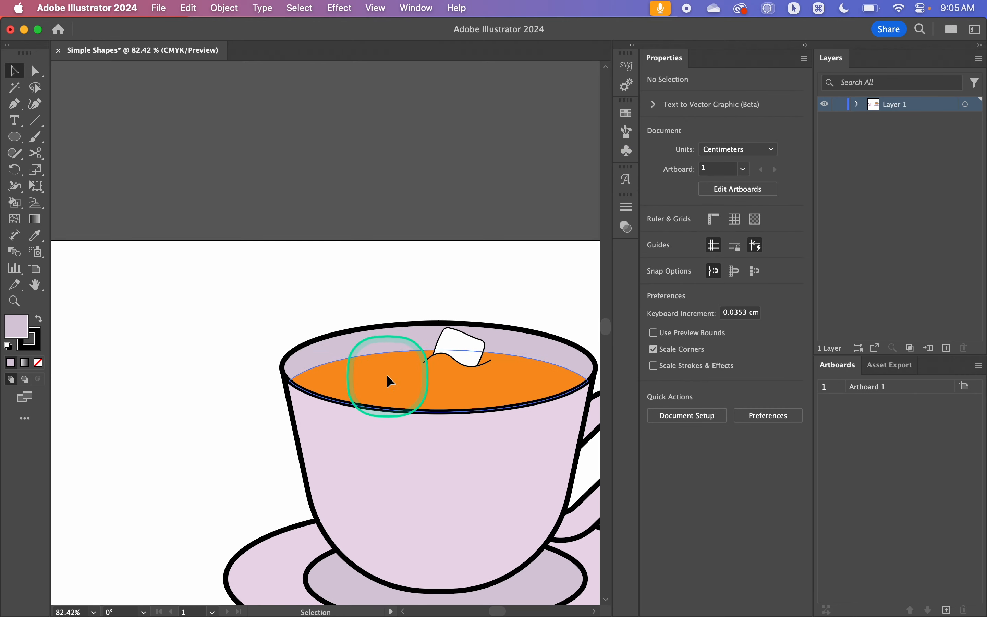
{"action": "left_click", "coordinate": [387, 379]}
{"action": "scroll", "coordinate": [363, 386], "scroll_direction": "down", "scroll_amount": 3}
{"action": "scroll", "coordinate": [363, 383], "scroll_direction": "left", "scroll_amount": 2}
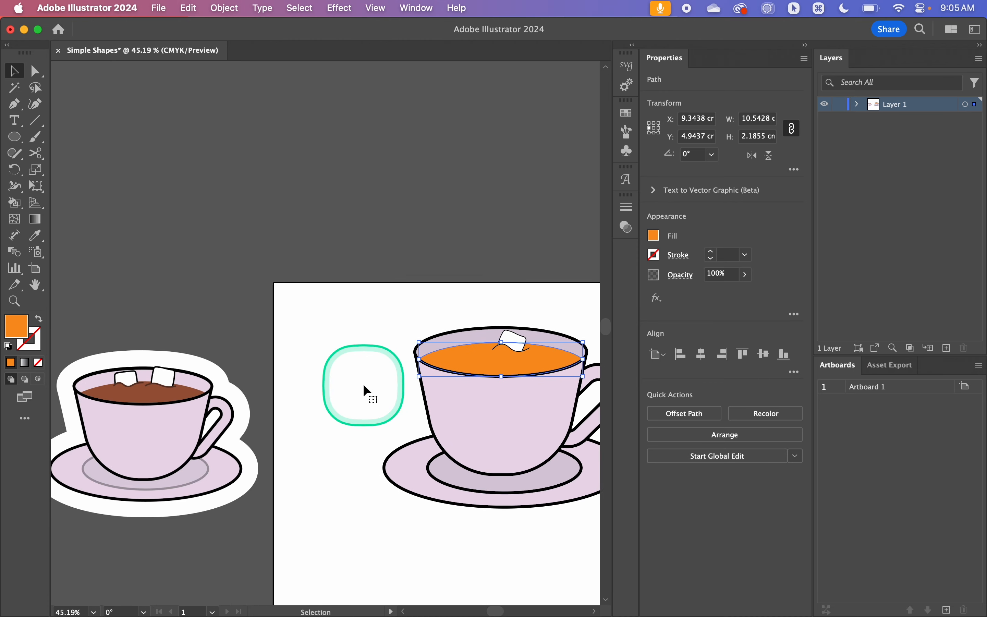
{"action": "key", "text": "i"}
{"action": "left_click", "coordinate": [157, 399], "text": "shift"}
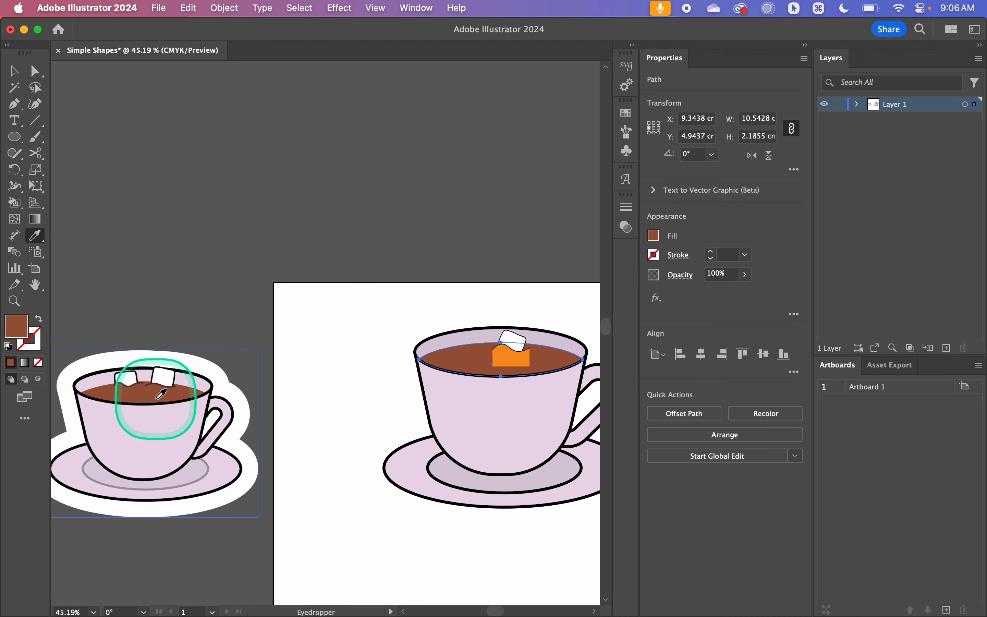
{"action": "key", "text": "v"}
Isolate the orange patch covering the marshmallow's base, fill it with the drink's brown, and leave isolation mode.
{"action": "double_click", "coordinate": [510, 357]}
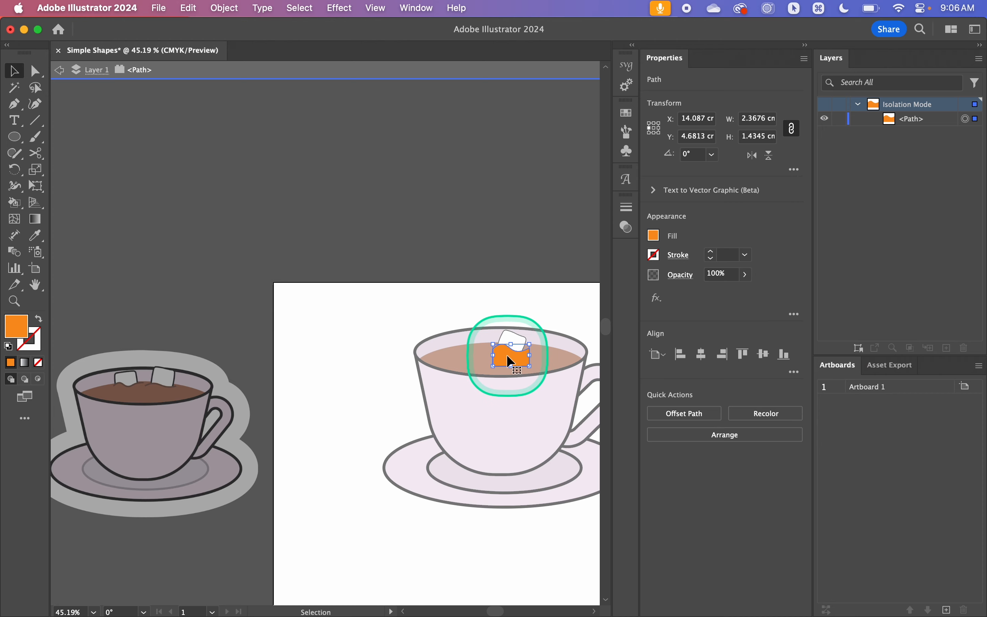
{"action": "key", "text": "i"}
{"action": "left_click", "coordinate": [449, 363], "text": "shift"}
{"action": "key", "text": "v"}
{"action": "double_click", "coordinate": [354, 364]}
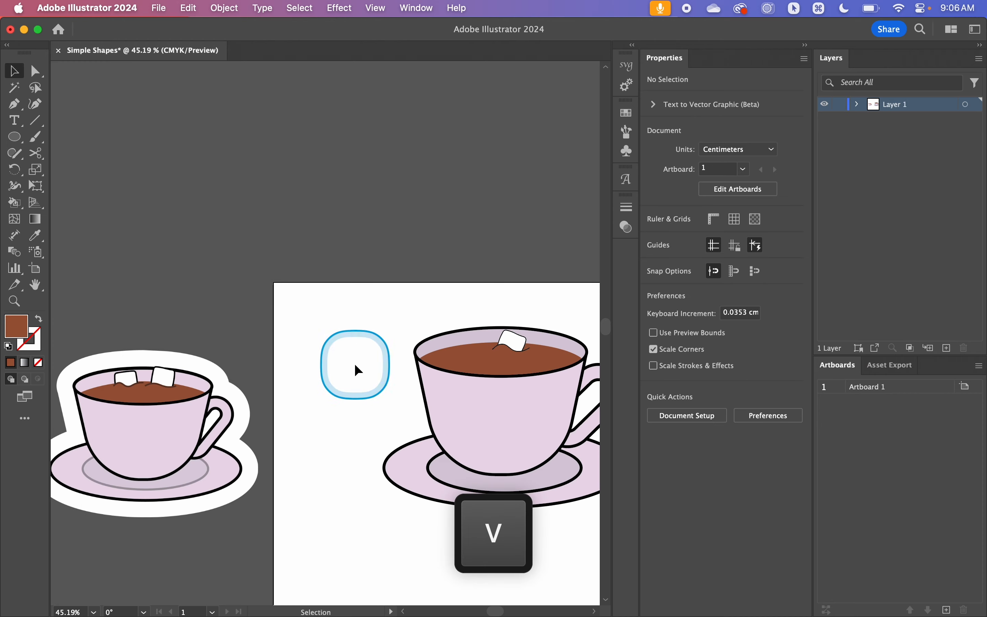
{"action": "scroll", "coordinate": [355, 363], "scroll_direction": "right", "scroll_amount": 3}
{"action": "scroll", "coordinate": [579, 345], "scroll_direction": "down", "scroll_amount": 3}
{"action": "scroll", "coordinate": [579, 345], "scroll_direction": "down", "scroll_amount": 2}
{"action": "scroll", "coordinate": [546, 391], "scroll_direction": "right", "scroll_amount": 2}
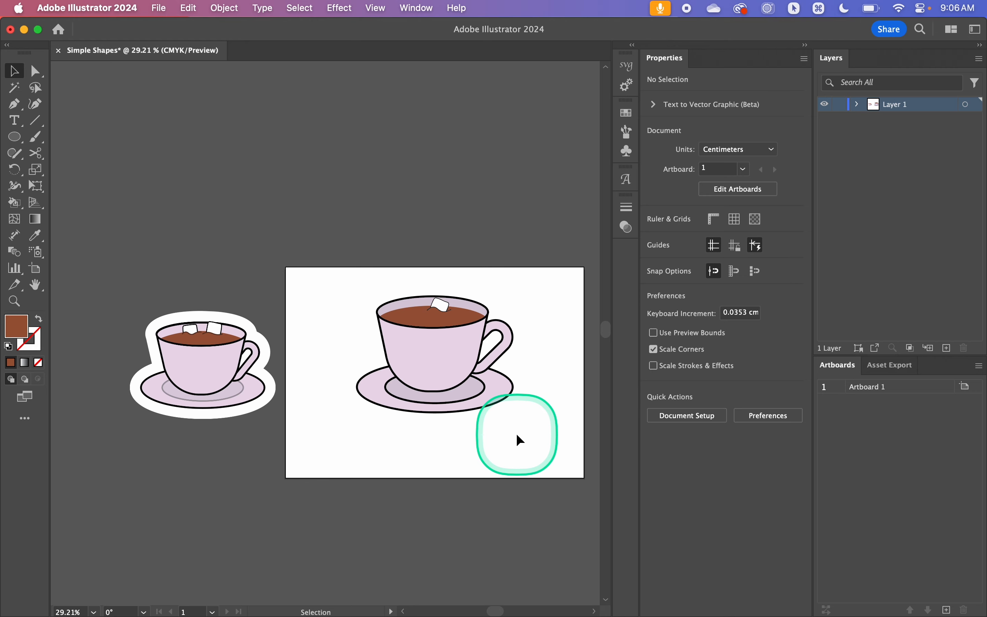
{"action": "scroll", "coordinate": [424, 317], "scroll_direction": "up", "scroll_amount": 3}
{"action": "scroll", "coordinate": [424, 317], "scroll_direction": "up", "scroll_amount": 3}
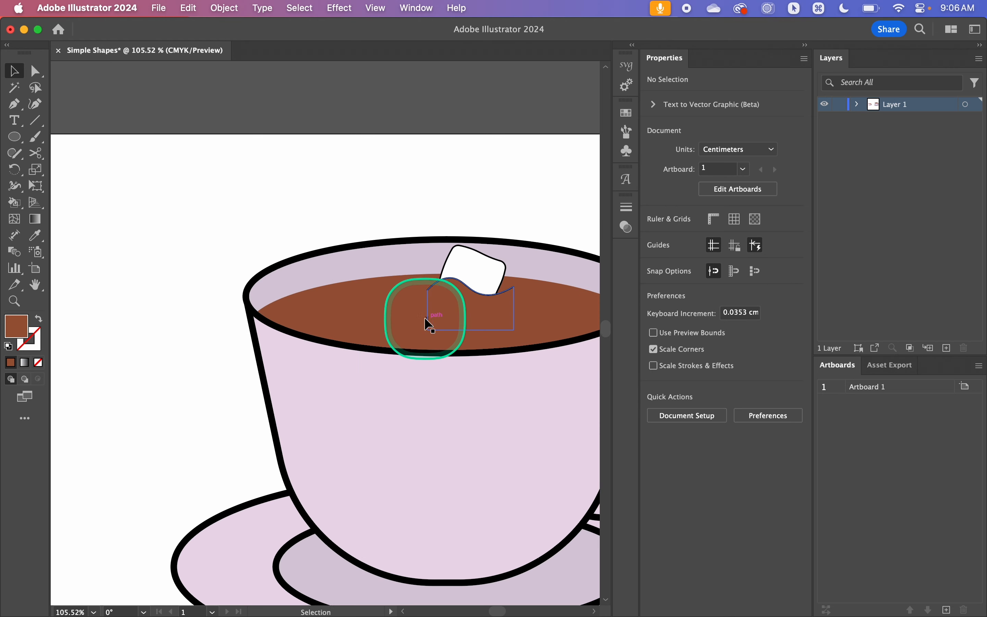
{"action": "left_click", "coordinate": [413, 302]}
{"action": "left_click", "coordinate": [412, 262], "text": "shift"}
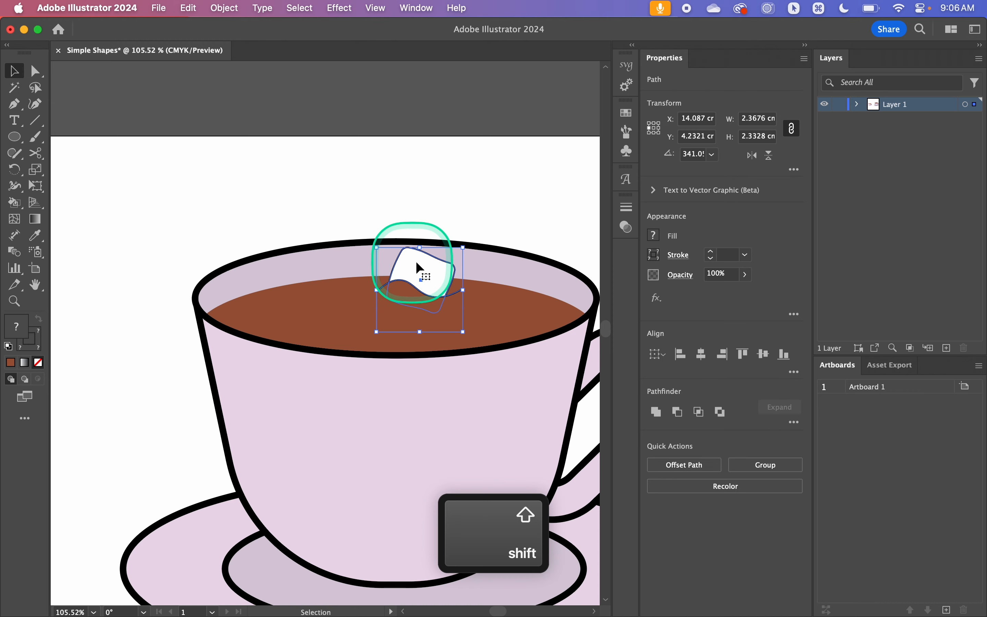
{"action": "left_click_drag", "start_coordinate": [463, 247], "coordinate": [508, 226]}
{"action": "left_click", "coordinate": [492, 197]}
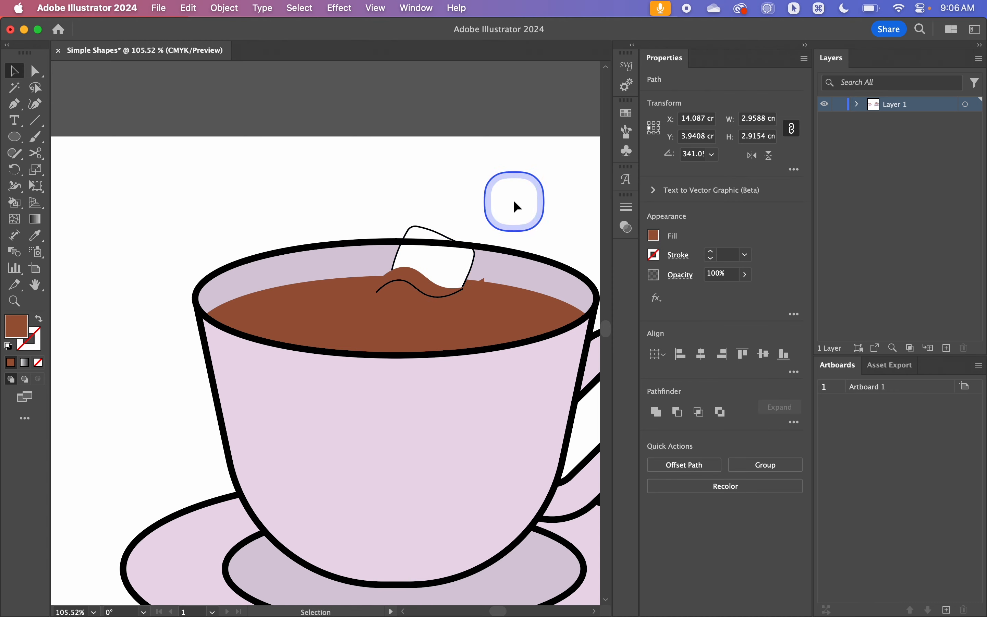
{"action": "key", "text": "super+z"}
{"action": "key", "text": "super+z"}
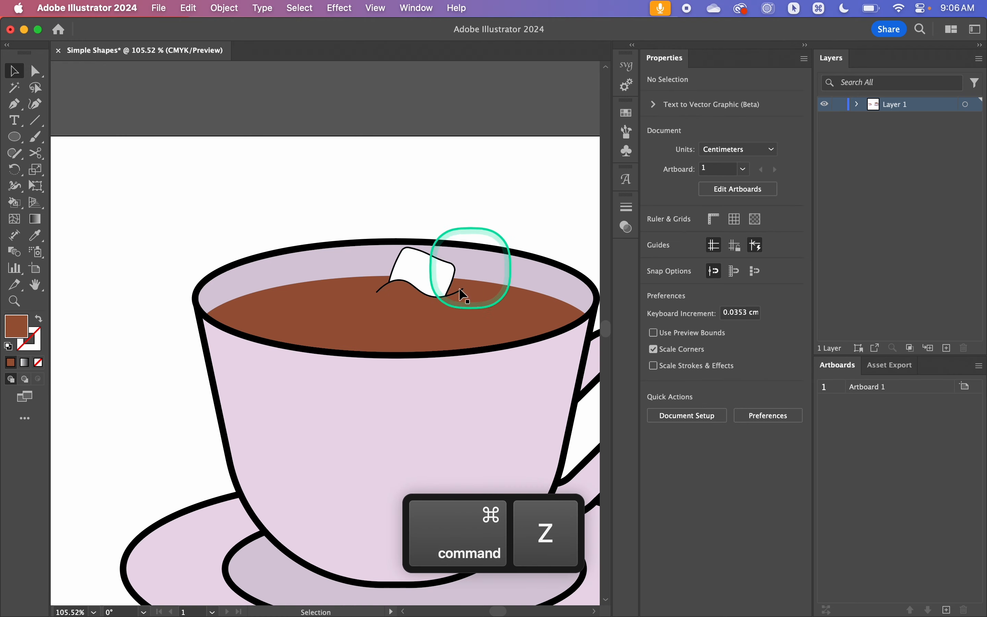
Turn on scaling of strokes and effects in the document preferences, with nothing selected.
{"action": "left_click", "coordinate": [446, 306]}
{"action": "left_click", "coordinate": [506, 205]}
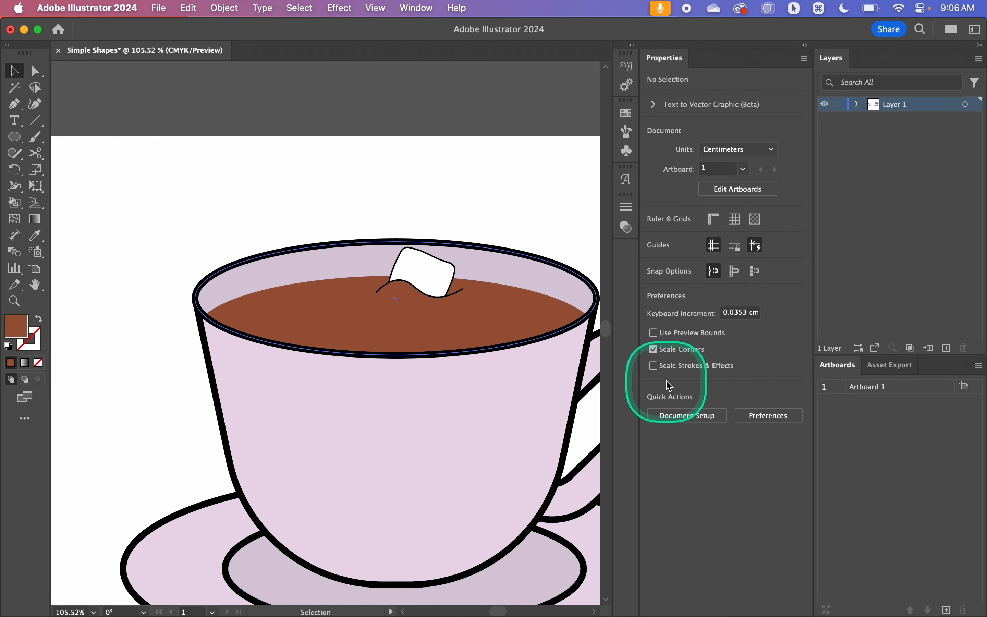
{"action": "left_click", "coordinate": [434, 305]}
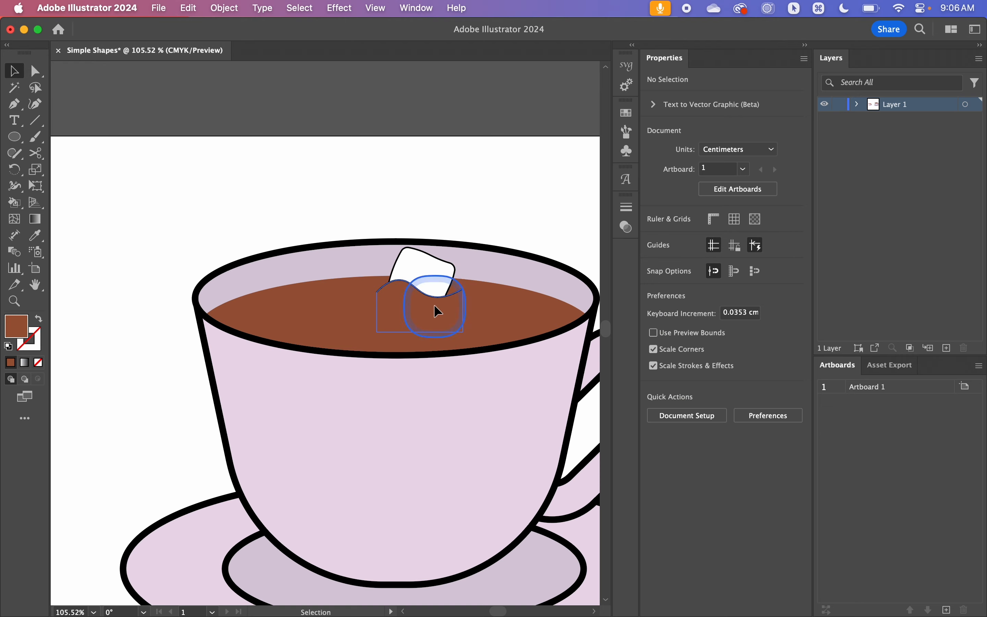
{"action": "left_click", "coordinate": [462, 216]}
Group the wavy line with the brown patch covering the marshmallow's base, and deselect the group.
{"action": "scroll", "coordinate": [424, 294], "scroll_direction": "up", "scroll_amount": 6}
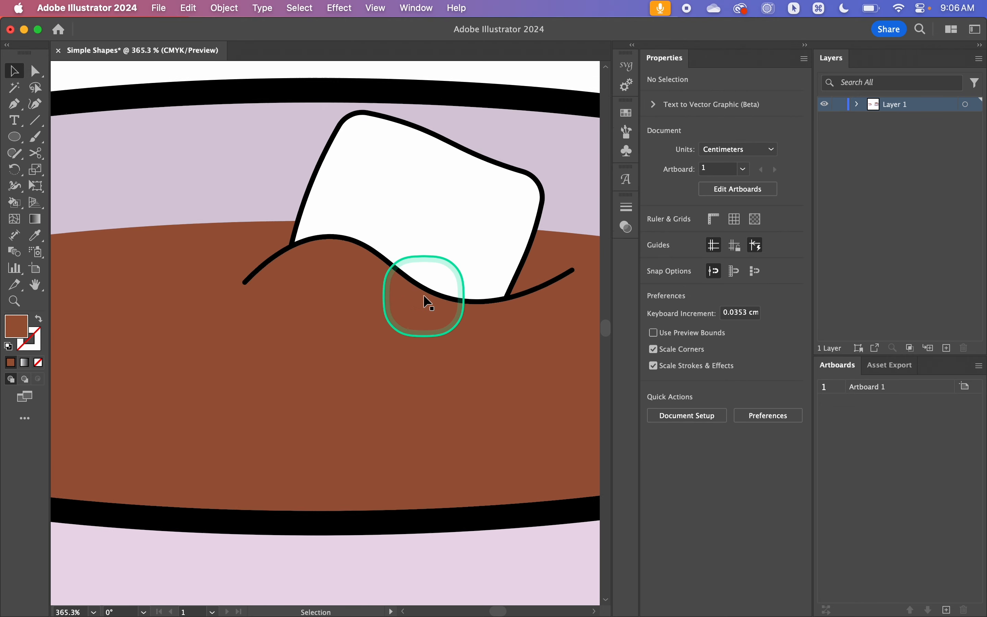
{"action": "left_click", "coordinate": [425, 294], "text": "shift"}
{"action": "left_click", "coordinate": [392, 354], "text": "shift"}
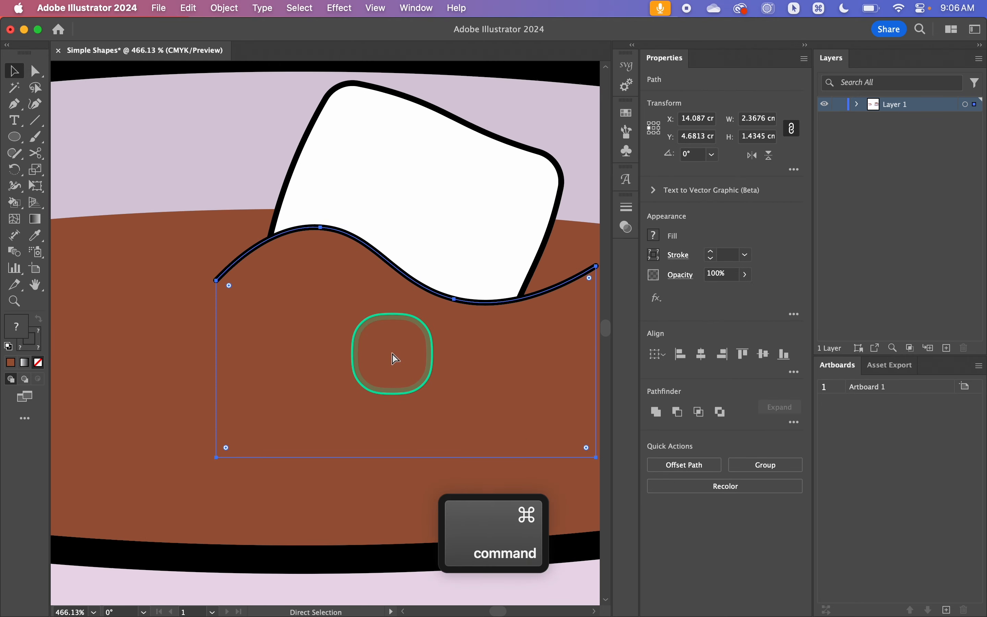
{"action": "key", "text": "super+g"}
{"action": "scroll", "coordinate": [392, 353], "scroll_direction": "down", "scroll_amount": 5}
{"action": "scroll", "coordinate": [385, 362], "scroll_direction": "down", "scroll_amount": 1}
{"action": "left_click", "coordinate": [417, 221]}
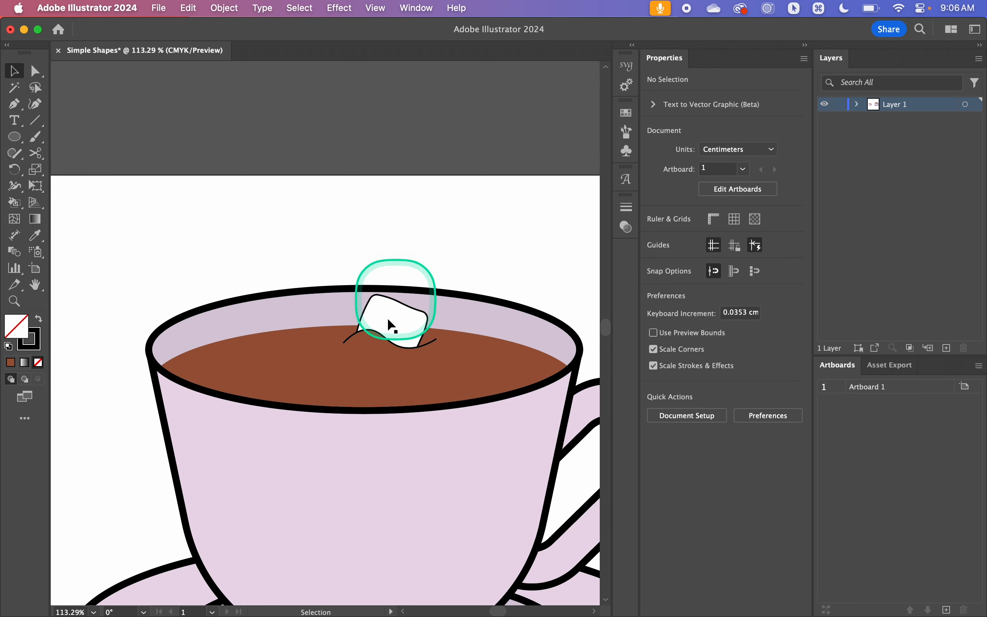
Enlarge the marshmallow and its wave group proportionally to about 3.42 by 3.37 cm, and move them down onto the drink.
{"action": "left_click", "coordinate": [383, 313]}
{"action": "left_click", "coordinate": [364, 379], "text": "shift"}
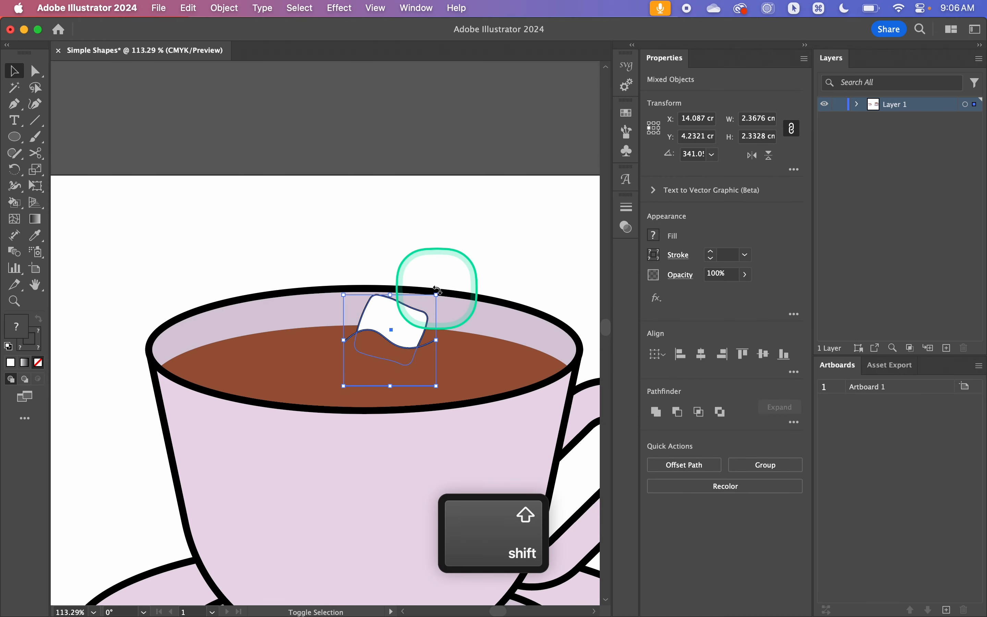
{"action": "left_click_drag", "start_coordinate": [435, 292], "coordinate": [494, 257]}
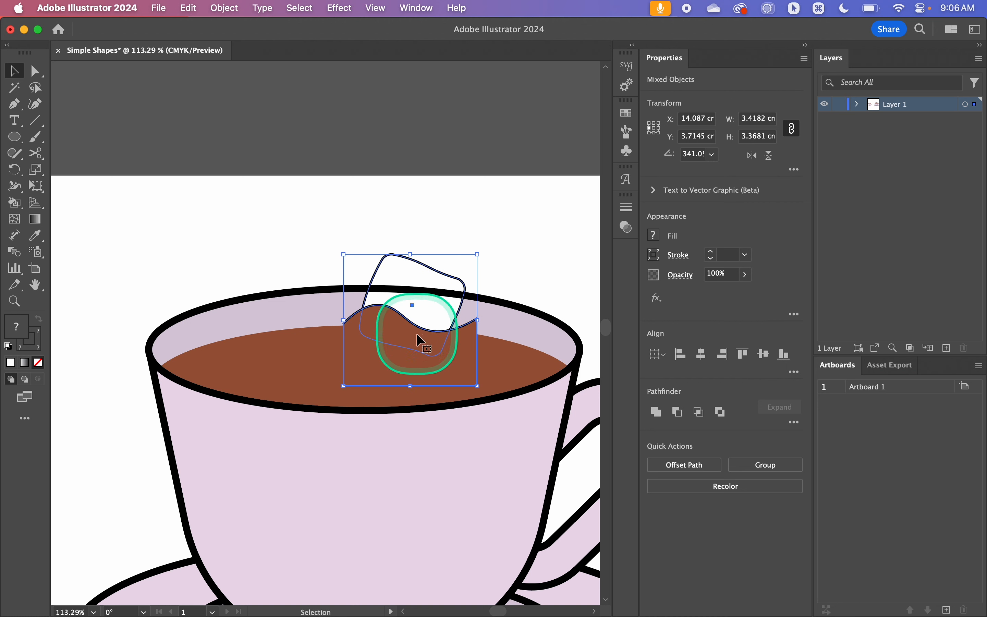
{"action": "left_click_drag", "start_coordinate": [409, 339], "coordinate": [394, 349]}
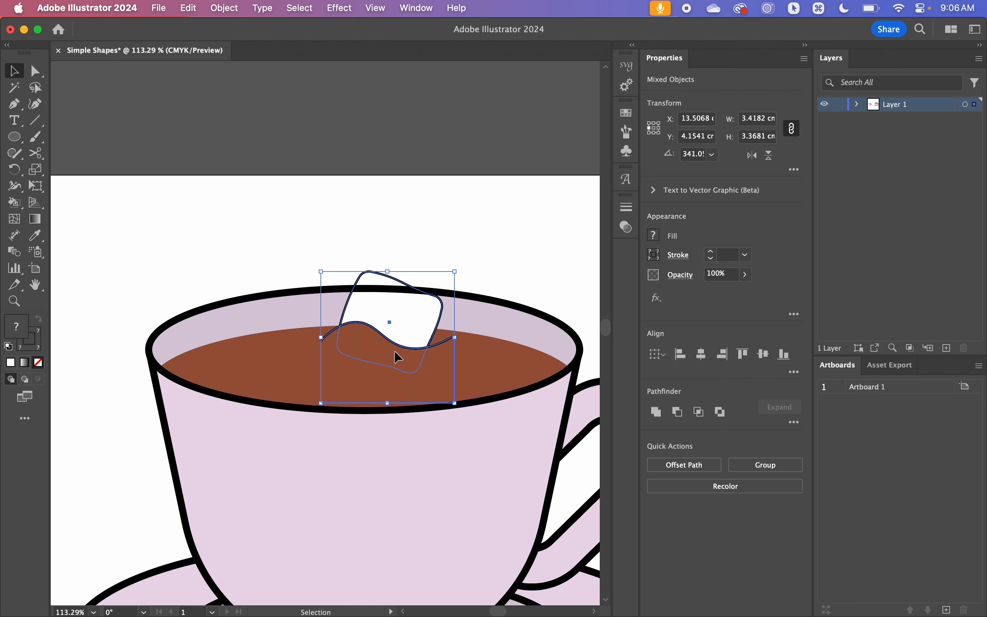
Bring the marshmallow and its wave group to the front, shift them slightly left to X about 13.14 cm, and deselect.
{"action": "key", "text": "shift+super"}
{"action": "key", "text": "shift+super+bracketright"}
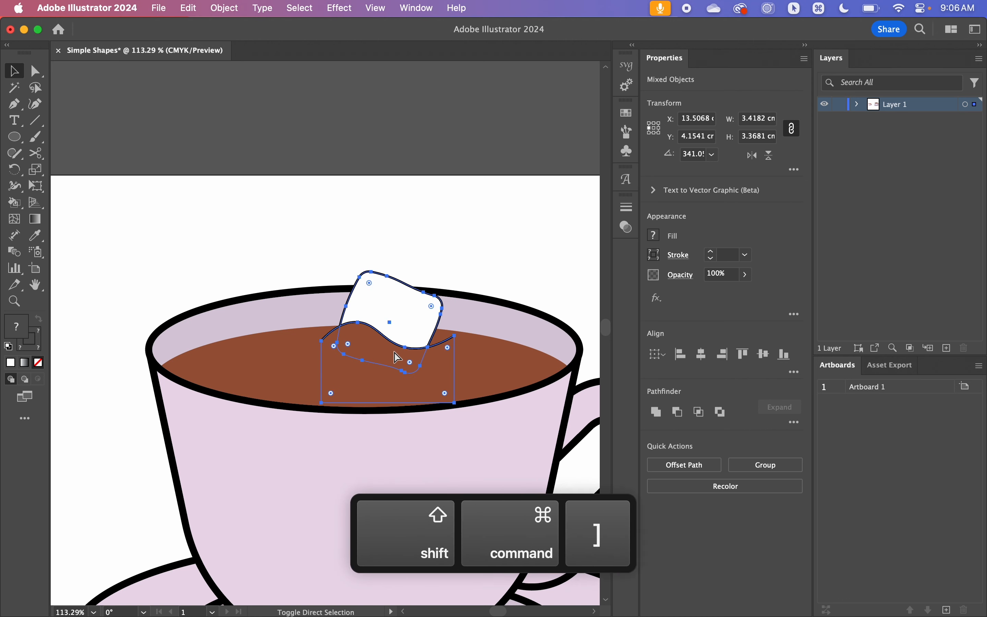
{"action": "left_click_drag", "start_coordinate": [408, 363], "coordinate": [399, 364]}
{"action": "left_click", "coordinate": [487, 204]}
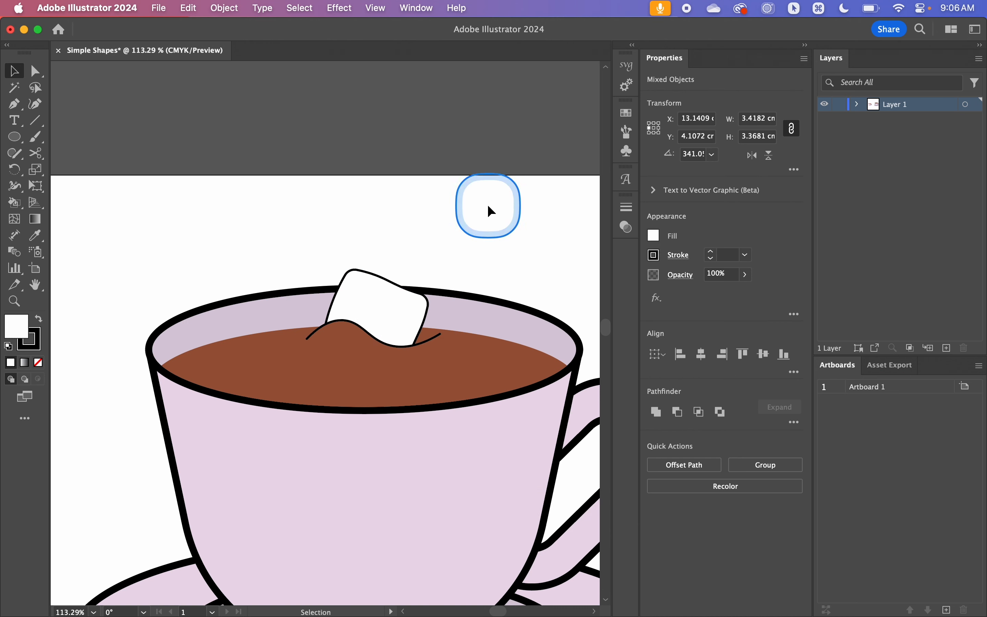
Isolate the wave group, raise the wavy line's stroke weight by one increment, and leave isolation mode.
{"action": "double_click", "coordinate": [410, 345]}
{"action": "left_click", "coordinate": [411, 346]}
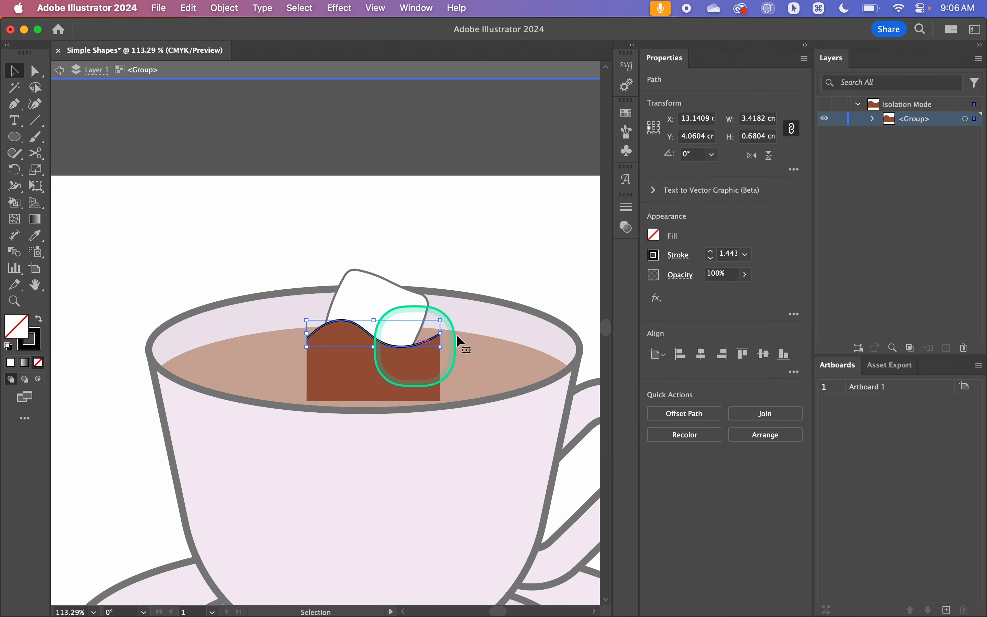
{"action": "left_click", "coordinate": [711, 253]}
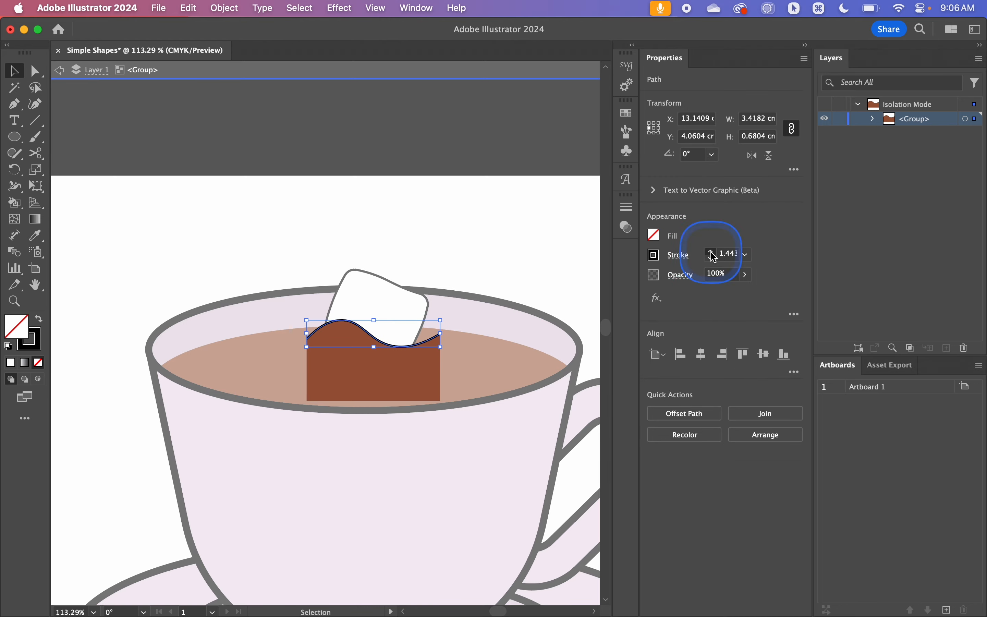
{"action": "double_click", "coordinate": [494, 265]}
{"action": "scroll", "coordinate": [494, 265], "scroll_direction": "down", "scroll_amount": 6}
{"action": "scroll", "coordinate": [539, 282], "scroll_direction": "up", "scroll_amount": 1}
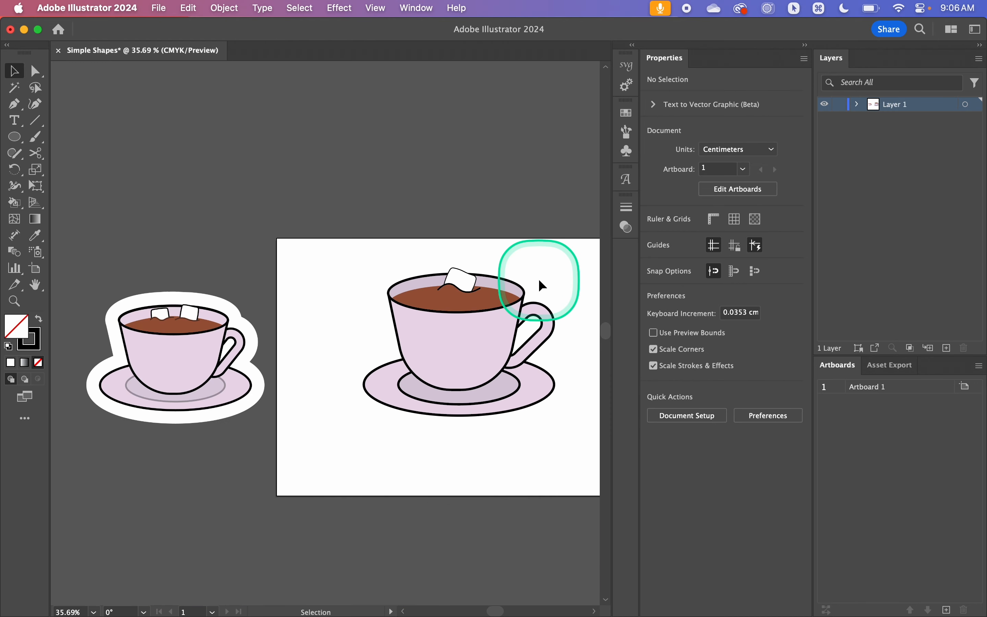
Select the whole teacup illustration and place a duplicate of it above the artboard.
{"action": "scroll", "coordinate": [538, 279], "scroll_direction": "down", "scroll_amount": 1}
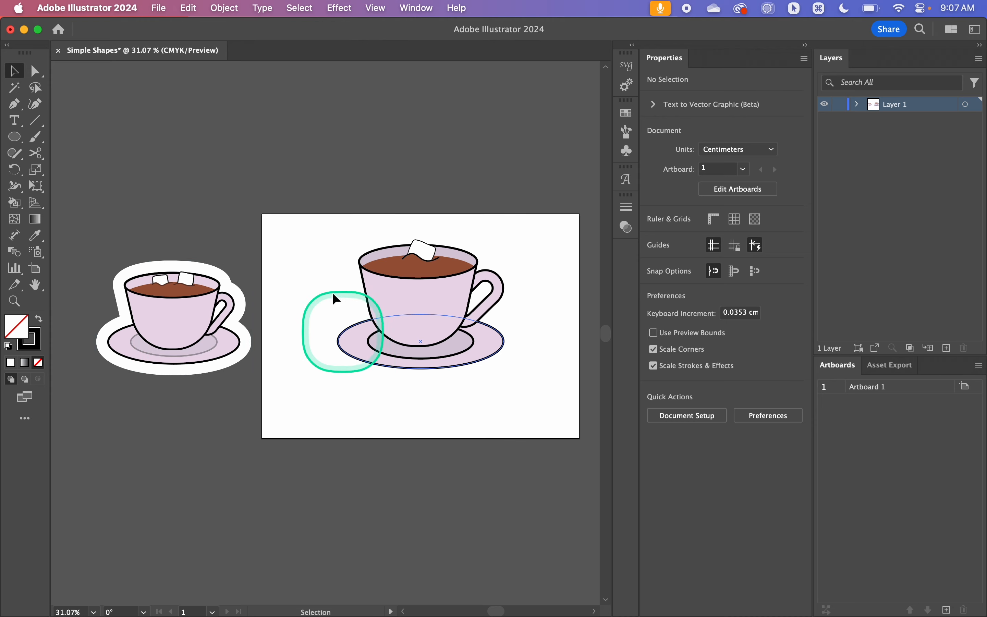
{"action": "left_click_drag", "start_coordinate": [313, 231], "coordinate": [558, 385]}
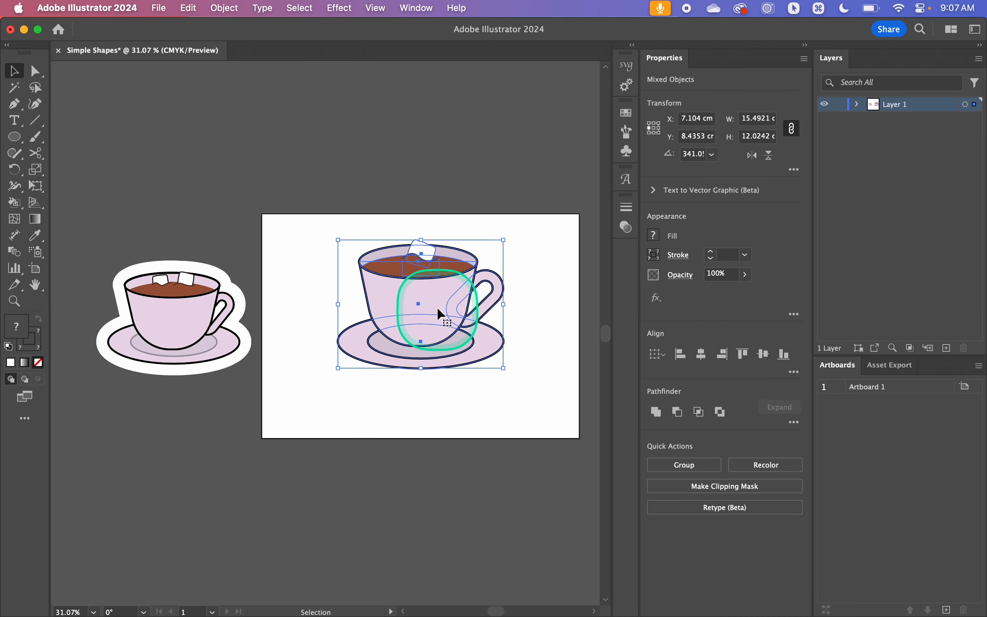
{"action": "key", "text": "alt"}
{"action": "left_click_drag", "start_coordinate": [442, 309], "coordinate": [431, 122]}
{"action": "scroll", "coordinate": [518, 129], "scroll_direction": "up", "scroll_amount": 4}
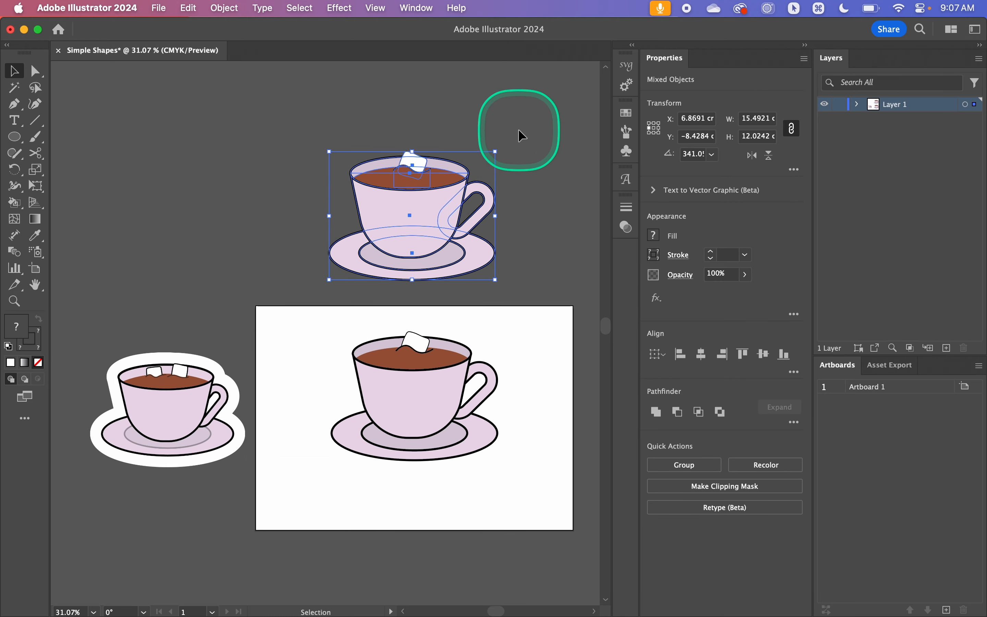
Expand the fill and stroke of the duplicated teacup, unite it into a single silhouette, and deselect it.
{"action": "left_click", "coordinate": [225, 8]}
{"action": "left_click", "coordinate": [233, 193]}
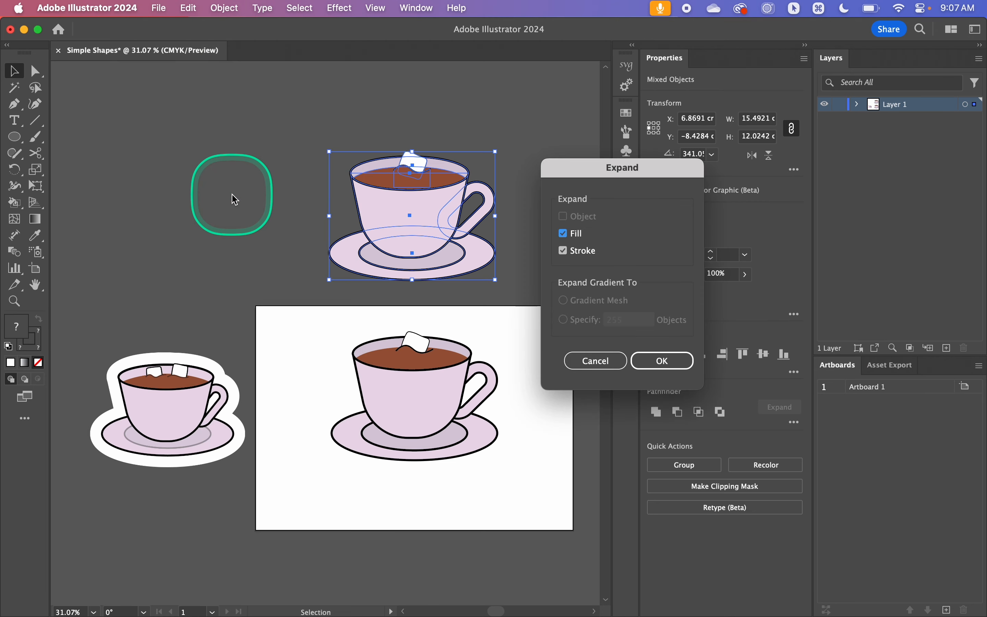
{"action": "left_click", "coordinate": [661, 360]}
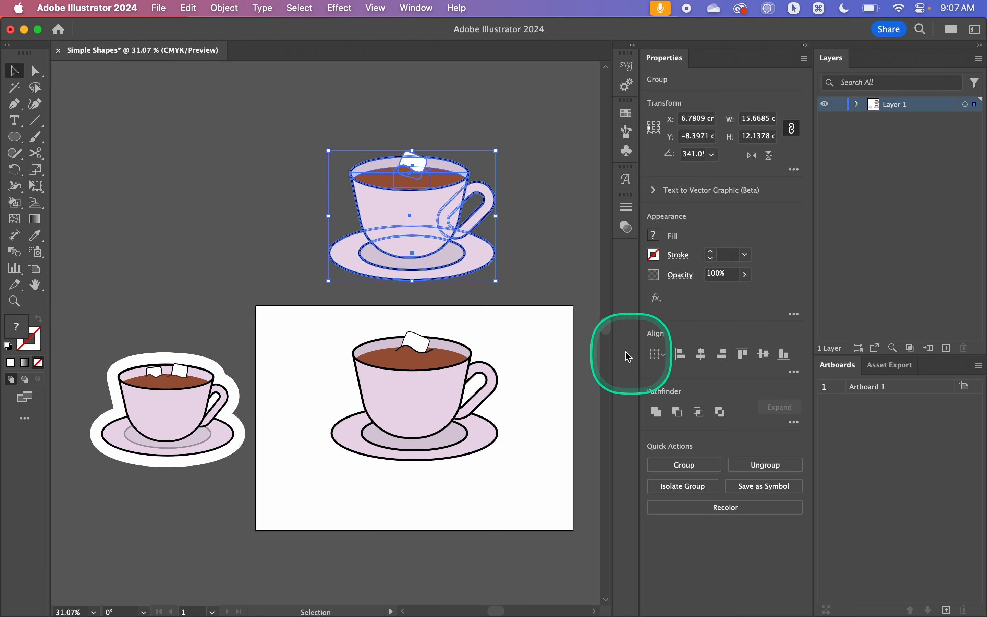
{"action": "left_click", "coordinate": [657, 411]}
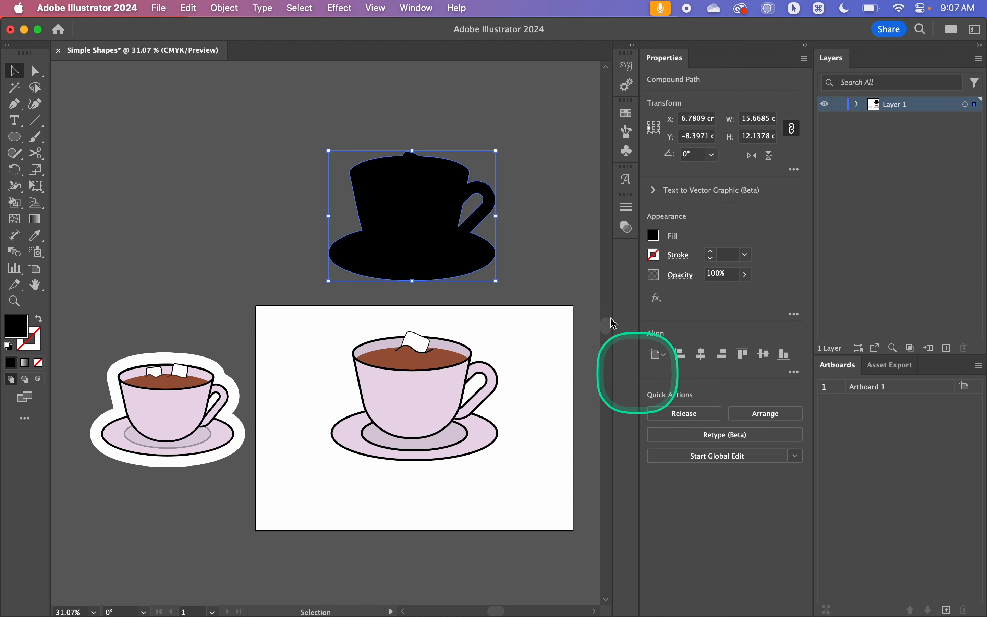
{"action": "left_click", "coordinate": [539, 149]}
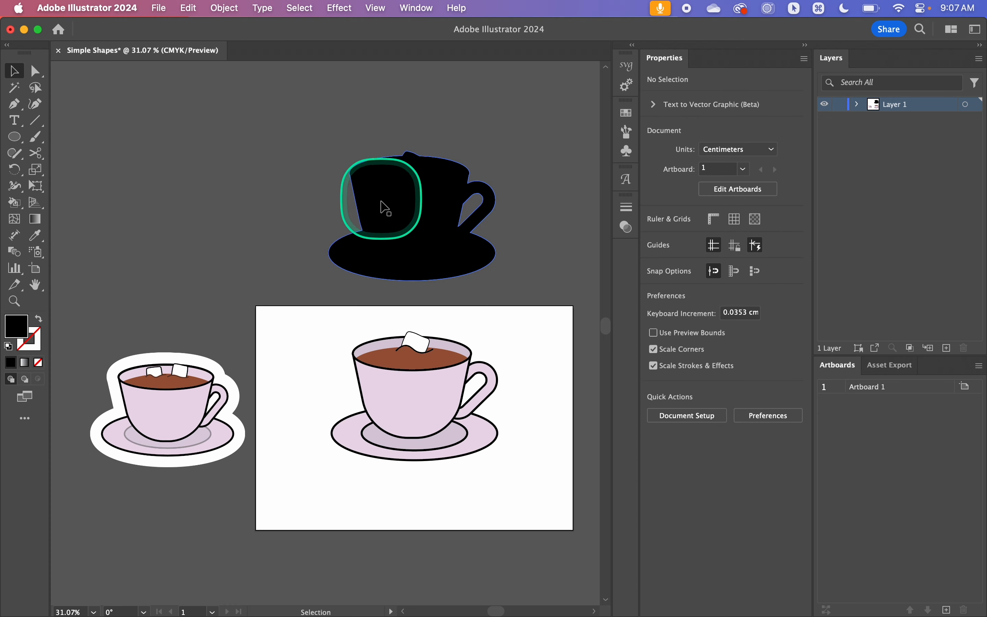
Move the black silhouette slightly left, check its contour in outline view, and return to preview.
{"action": "left_click_drag", "start_coordinate": [414, 208], "coordinate": [383, 217]}
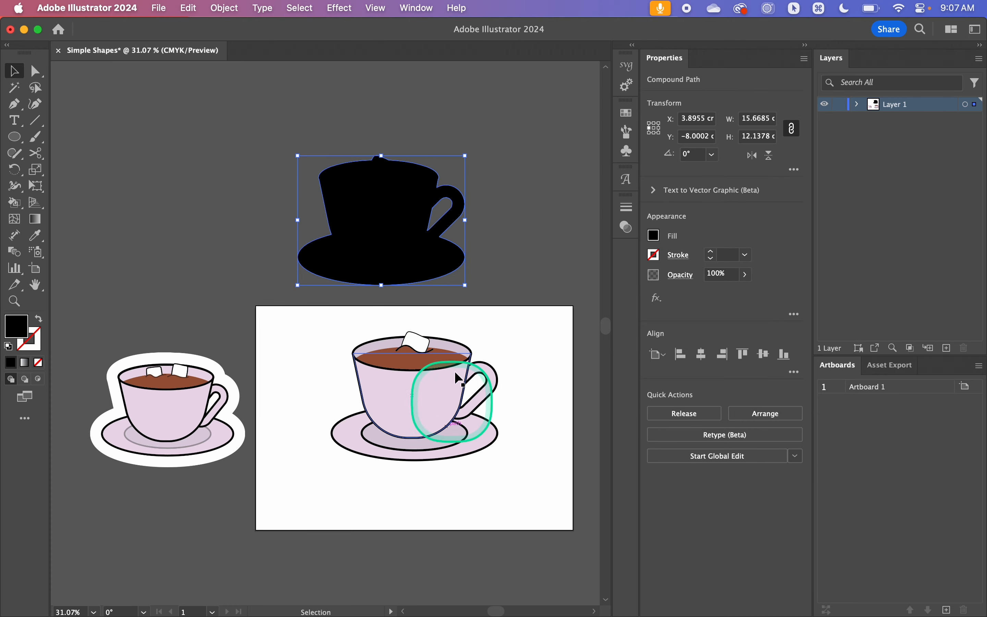
{"action": "left_click", "coordinate": [512, 234]}
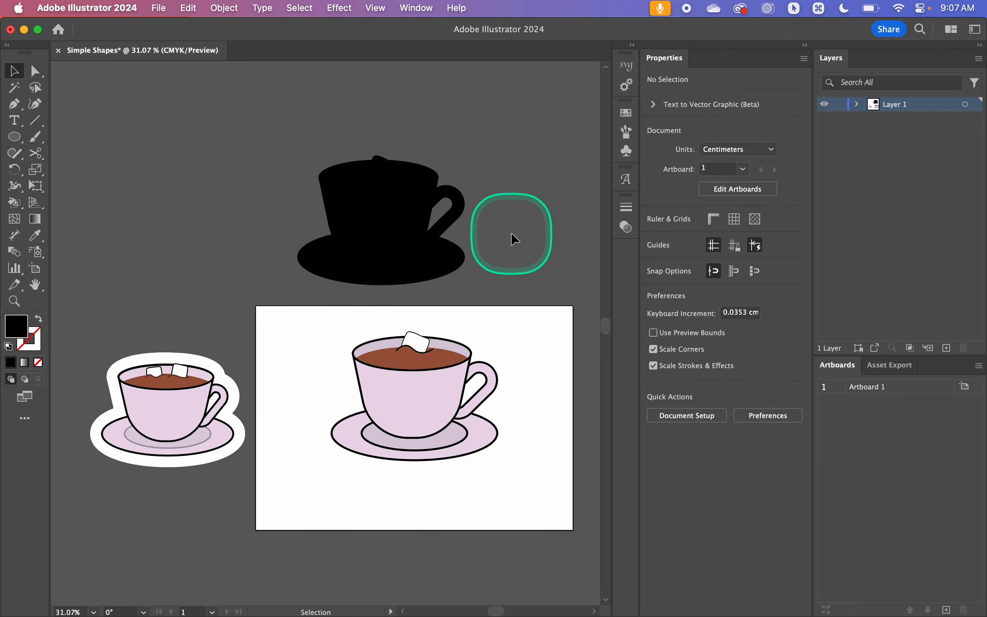
{"action": "key", "text": "super+y"}
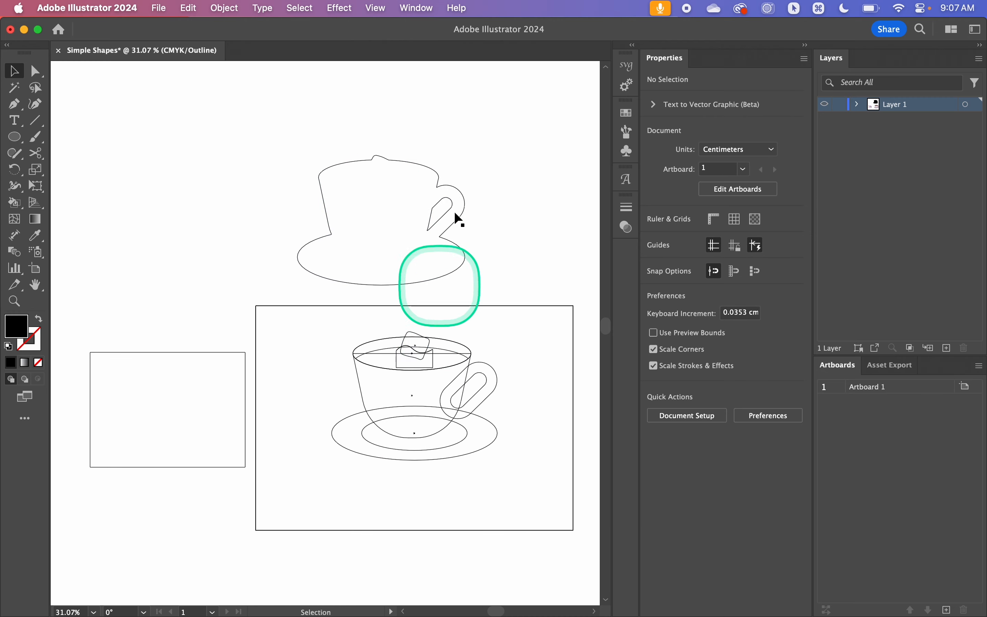
{"action": "key", "text": "super+y"}
Offset the black silhouette's path by 1.2 cm with miter joins and a miter limit of 4.
{"action": "left_click", "coordinate": [385, 241]}
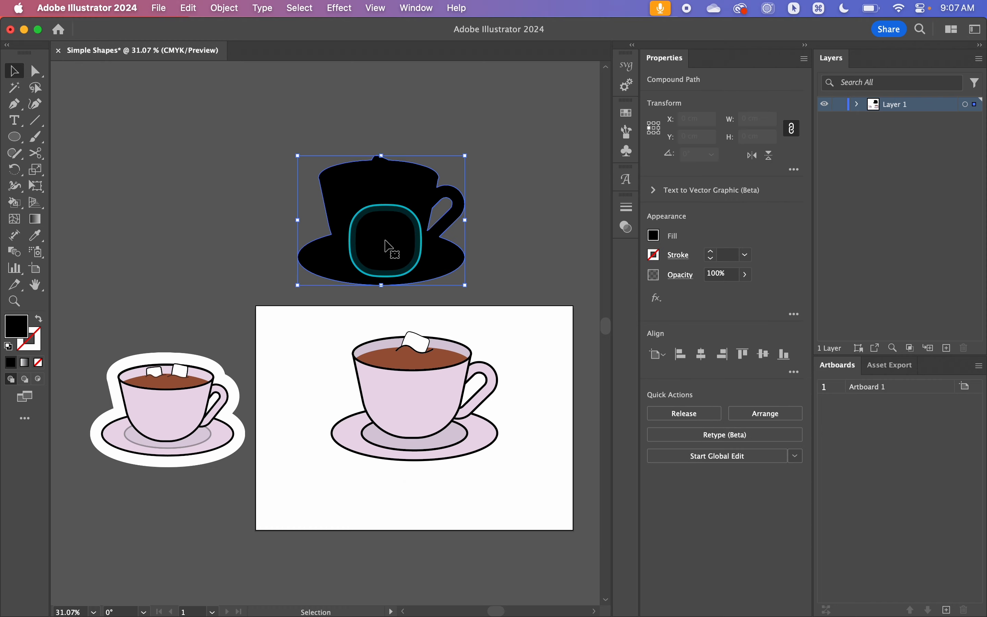
{"action": "scroll", "coordinate": [387, 247], "scroll_direction": "down", "scroll_amount": 2}
{"action": "scroll", "coordinate": [388, 247], "scroll_direction": "left", "scroll_amount": 2}
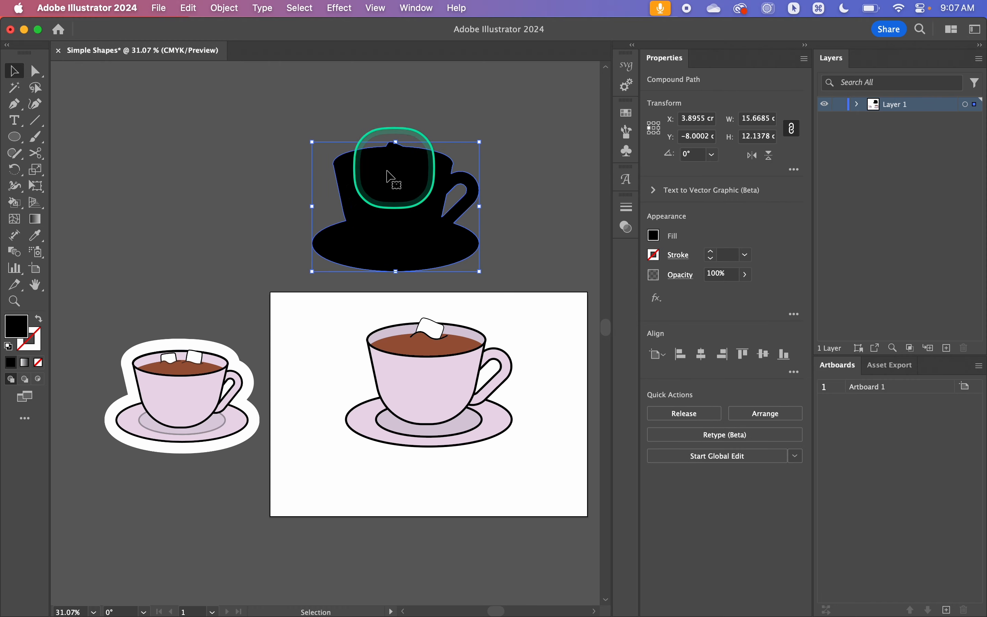
{"action": "scroll", "coordinate": [381, 159], "scroll_direction": "up", "scroll_amount": 5}
{"action": "scroll", "coordinate": [387, 173], "scroll_direction": "down", "scroll_amount": 3}
{"action": "scroll", "coordinate": [388, 173], "scroll_direction": "down", "scroll_amount": 2}
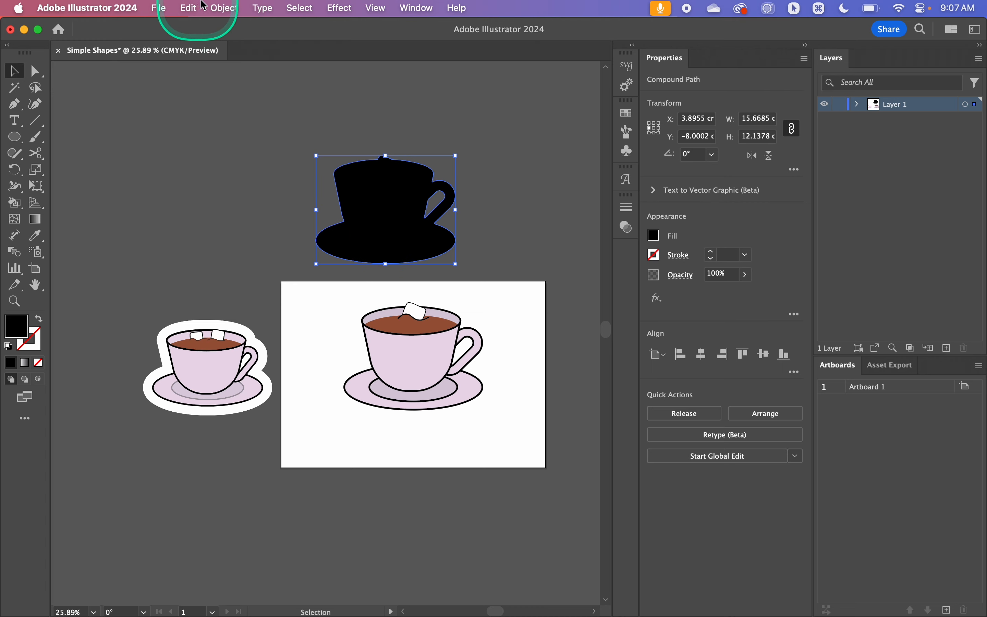
{"action": "left_click", "coordinate": [224, 7]}
{"action": "mouse_move", "coordinate": [266, 367]}
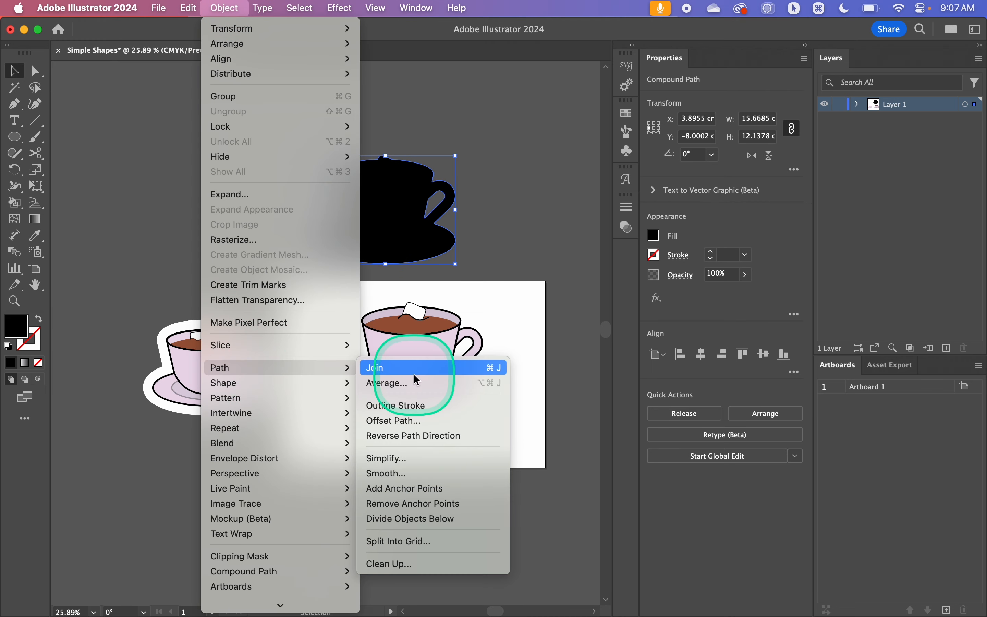
{"action": "left_click", "coordinate": [412, 426]}
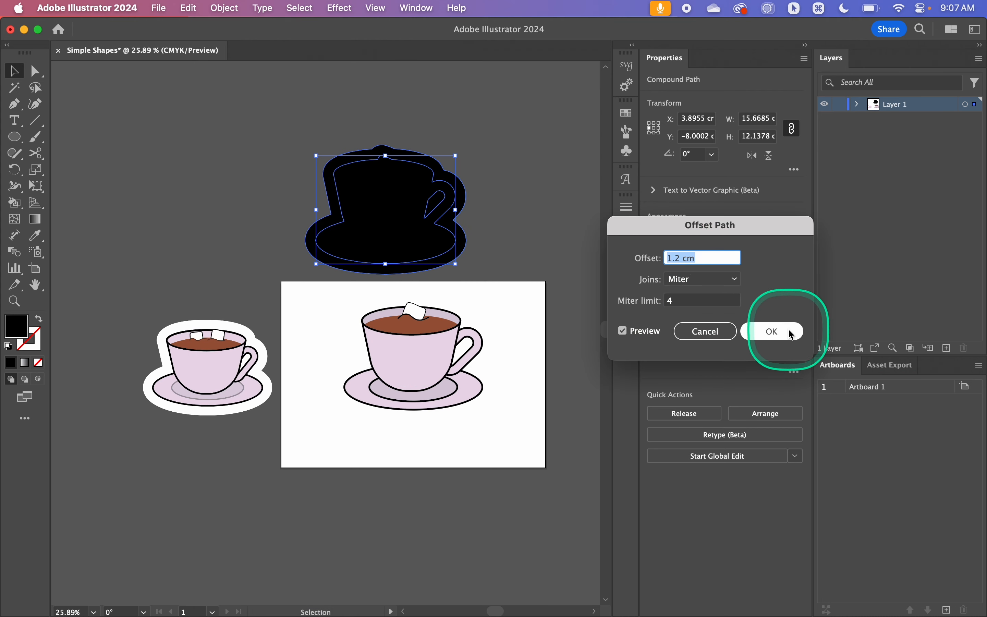
{"action": "left_click", "coordinate": [772, 332]}
Delete the original silhouette inside the offset shape, and move the offset shape up and right, farther above the artboard.
{"action": "left_click", "coordinate": [383, 220]}
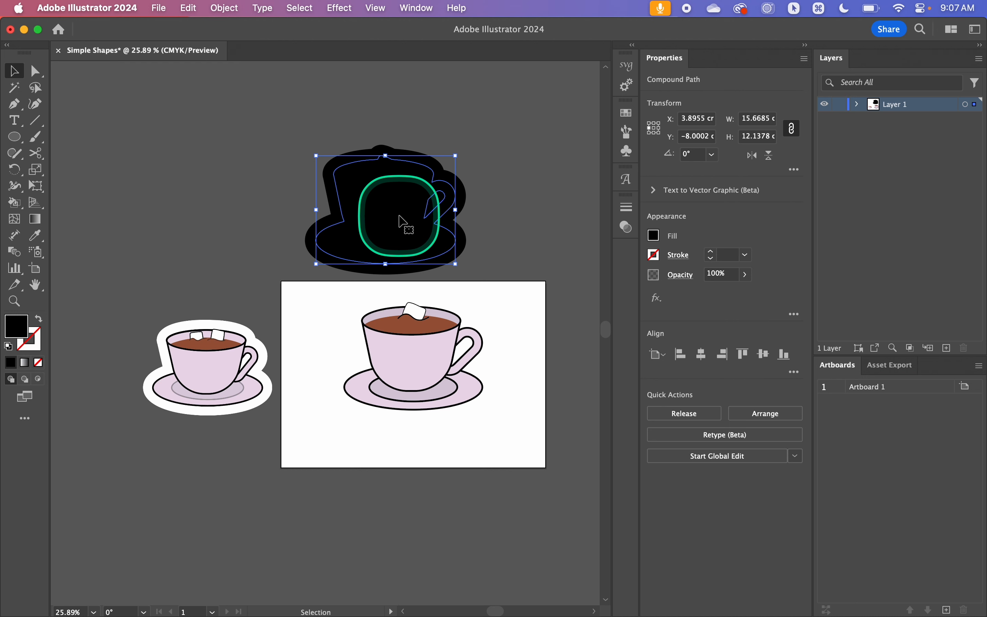
{"action": "key", "text": "BackSpace"}
{"action": "left_click_drag", "start_coordinate": [425, 216], "coordinate": [463, 193]}
{"action": "scroll", "coordinate": [449, 212], "scroll_direction": "down", "scroll_amount": 2}
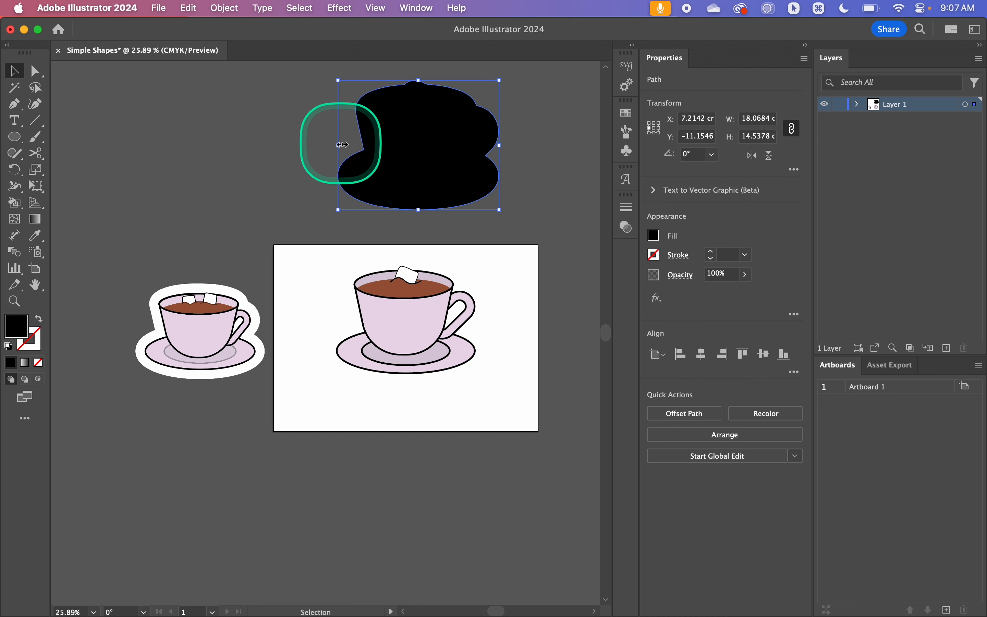
Give the offset silhouette a white fill with no stroke, send it to the back, and deselect it.
{"action": "key", "text": "d"}
{"action": "key", "text": "x"}
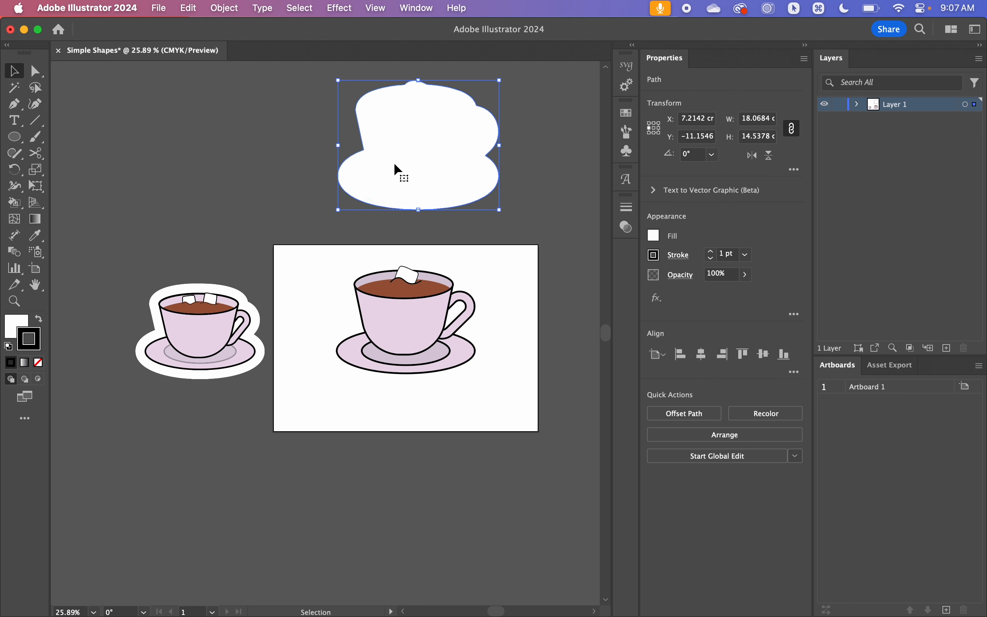
{"action": "key", "text": "slash"}
{"action": "left_click", "coordinate": [273, 165]}
{"action": "left_click", "coordinate": [437, 137]}
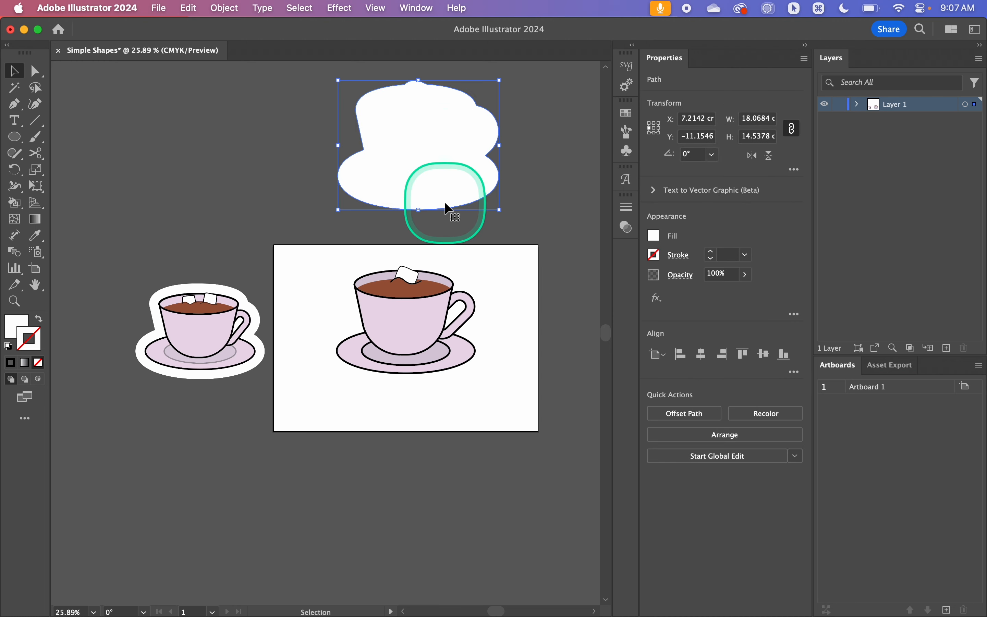
{"action": "key", "text": "super+shift+bracketleft"}
{"action": "left_click", "coordinate": [510, 301]}
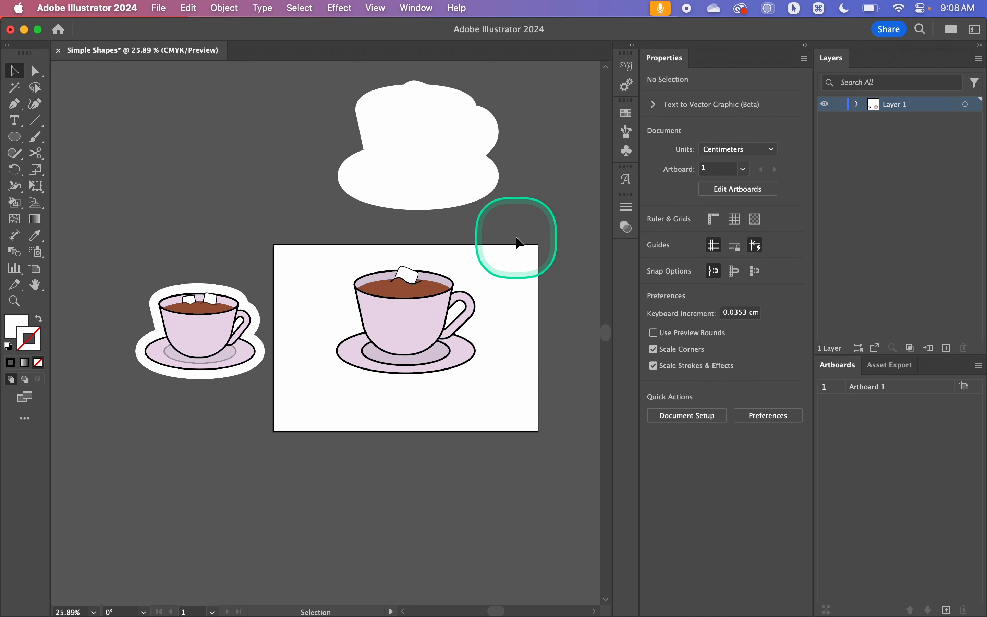
Group all parts of the teacup on the artboard and move the group onto the white silhouette.
{"action": "left_click_drag", "start_coordinate": [517, 241], "coordinate": [308, 418]}
{"action": "key", "text": "super+g"}
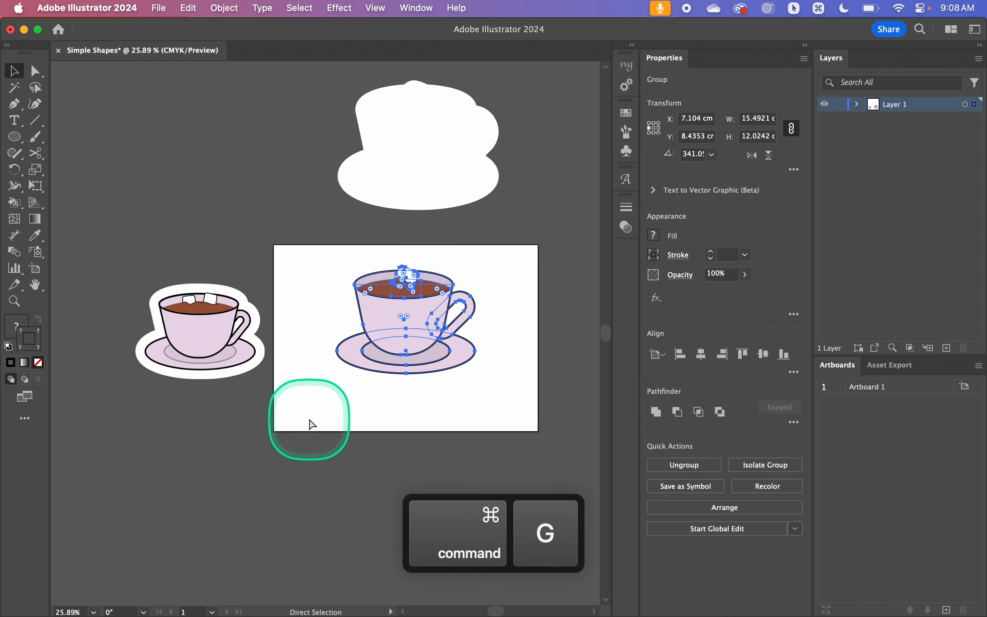
{"action": "left_click", "coordinate": [457, 418]}
{"action": "left_click_drag", "start_coordinate": [408, 320], "coordinate": [412, 139]}
{"action": "left_click", "coordinate": [539, 109]}
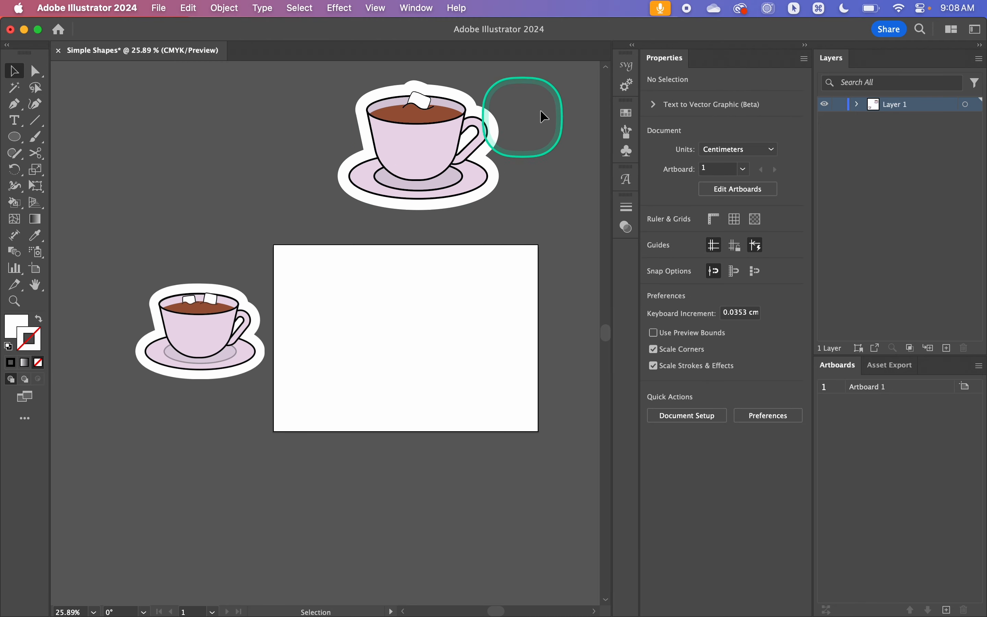
Center the teacup group and the white silhouette on each other horizontally and vertically, then check the border.
{"action": "left_click_drag", "start_coordinate": [540, 109], "coordinate": [407, 182]}
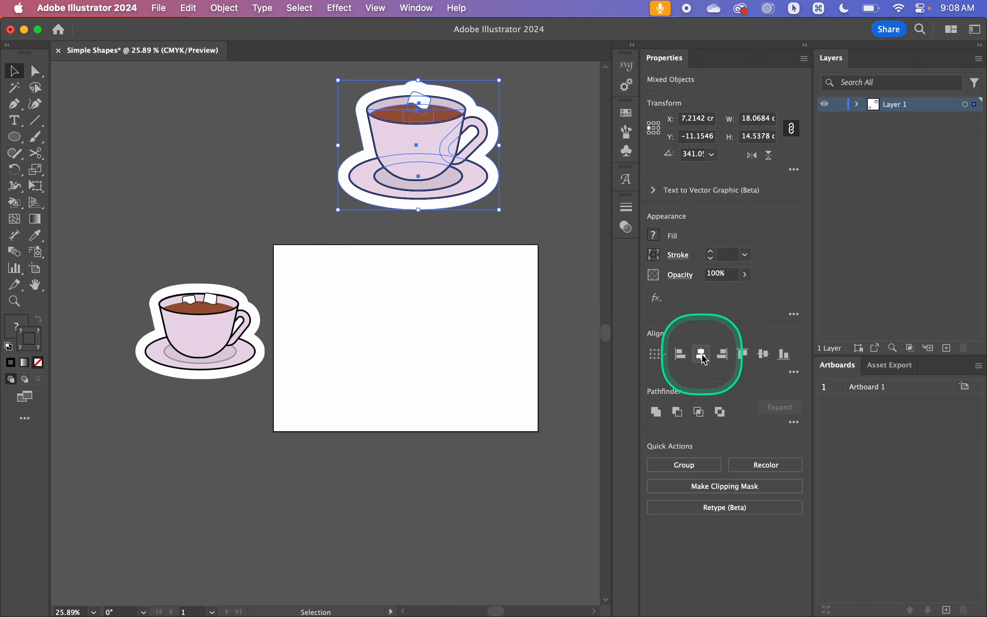
{"action": "left_click", "coordinate": [764, 354]}
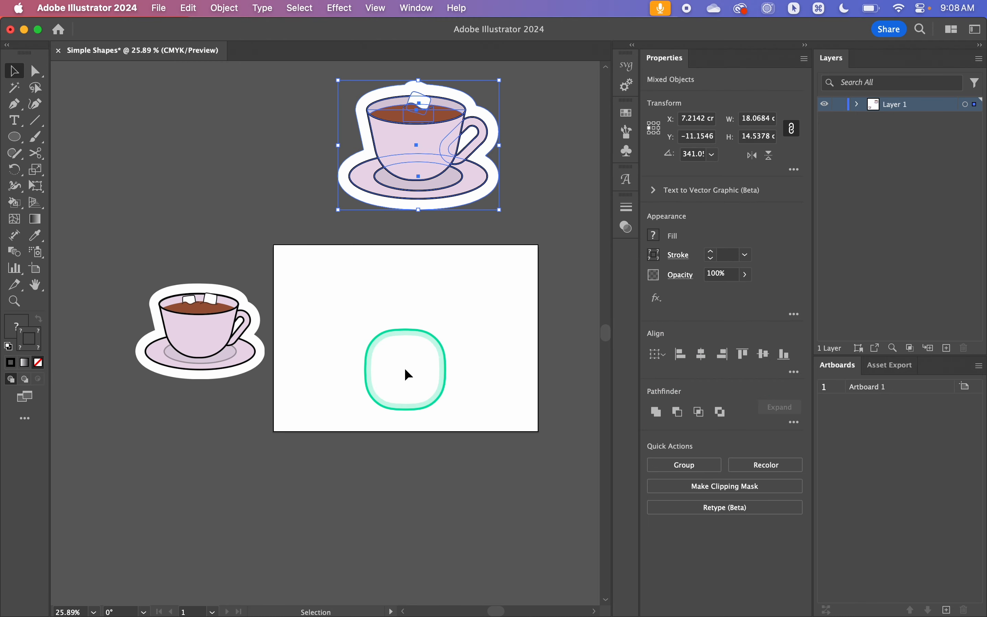
{"action": "left_click", "coordinate": [403, 368]}
{"action": "scroll", "coordinate": [404, 368], "scroll_direction": "up", "scroll_amount": 3}
{"action": "scroll", "coordinate": [431, 196], "scroll_direction": "up", "scroll_amount": 5}
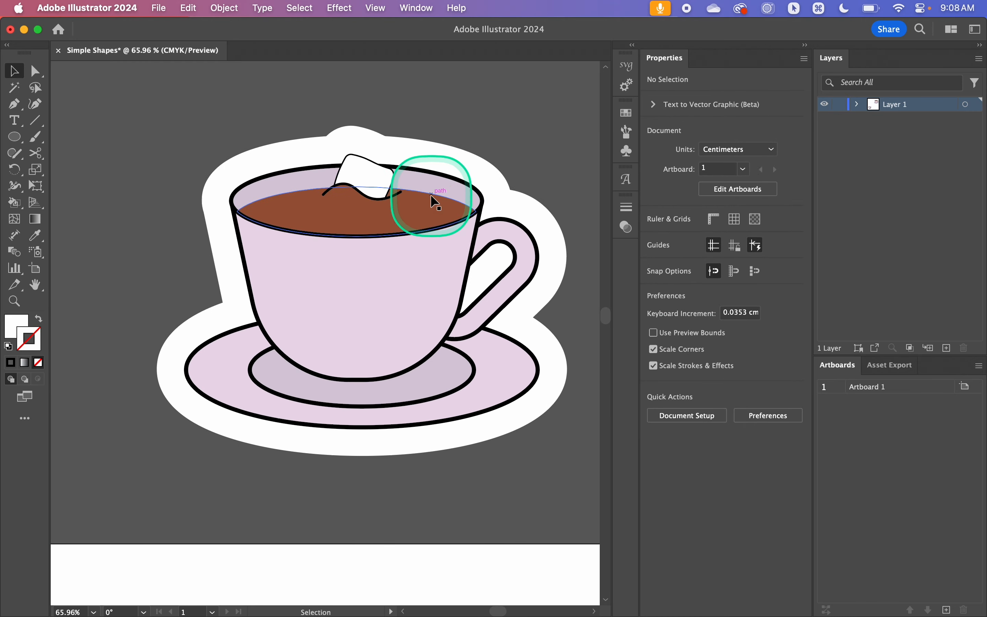
{"action": "scroll", "coordinate": [431, 195], "scroll_direction": "up", "scroll_amount": 1}
{"action": "scroll", "coordinate": [465, 106], "scroll_direction": "down", "scroll_amount": 3}
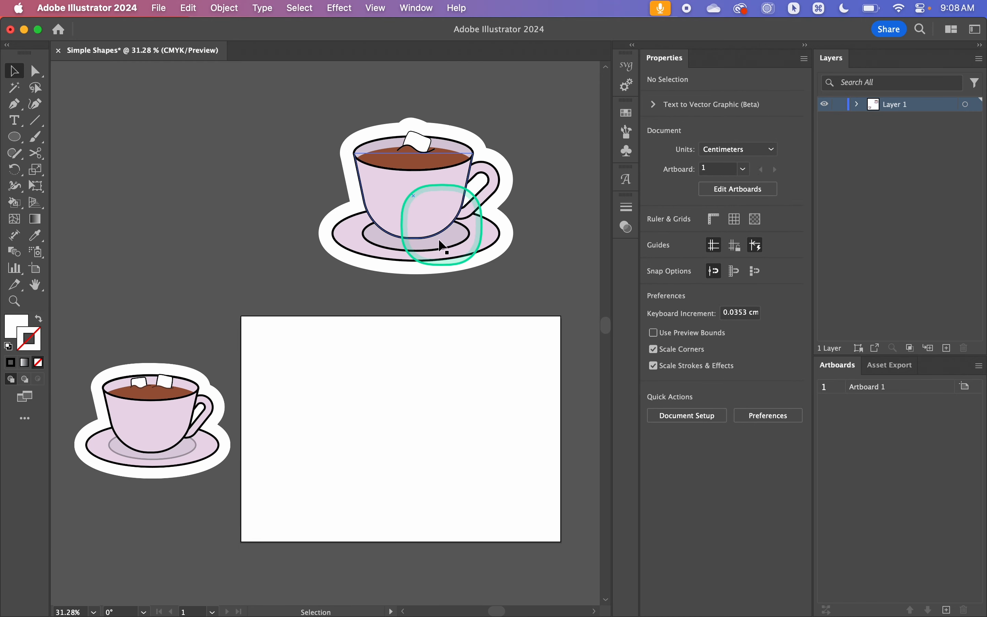
Smooth the white border above the marshmallow by deleting the anchor points that form the bump.
{"action": "scroll", "coordinate": [434, 249], "scroll_direction": "up", "scroll_amount": 3}
{"action": "scroll", "coordinate": [395, 178], "scroll_direction": "up", "scroll_amount": 6}
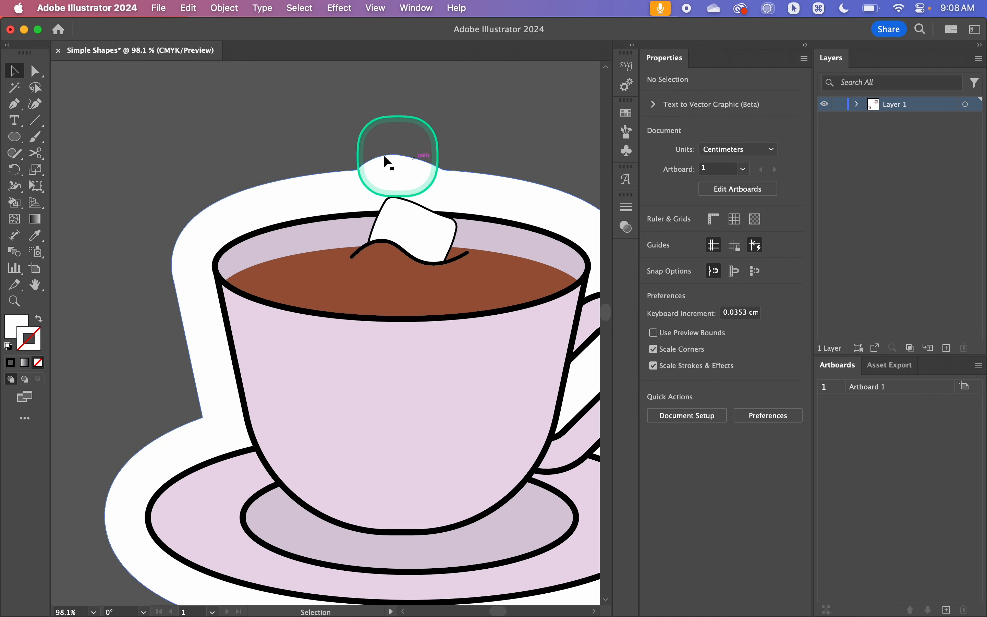
{"action": "scroll", "coordinate": [412, 155], "scroll_direction": "right", "scroll_amount": 1}
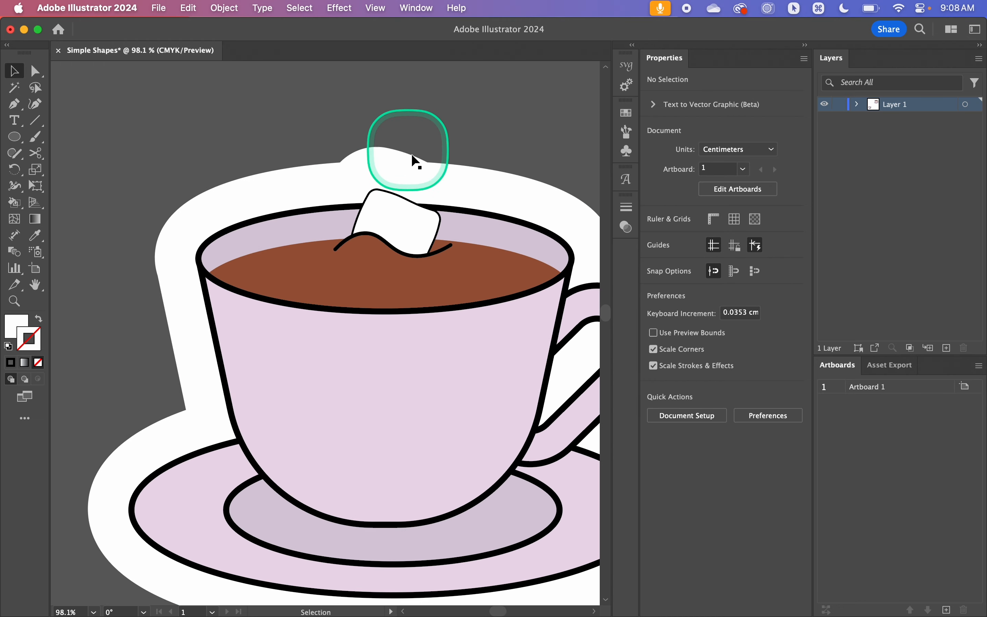
{"action": "left_click", "coordinate": [412, 157]}
{"action": "scroll", "coordinate": [384, 154], "scroll_direction": "up", "scroll_amount": 5}
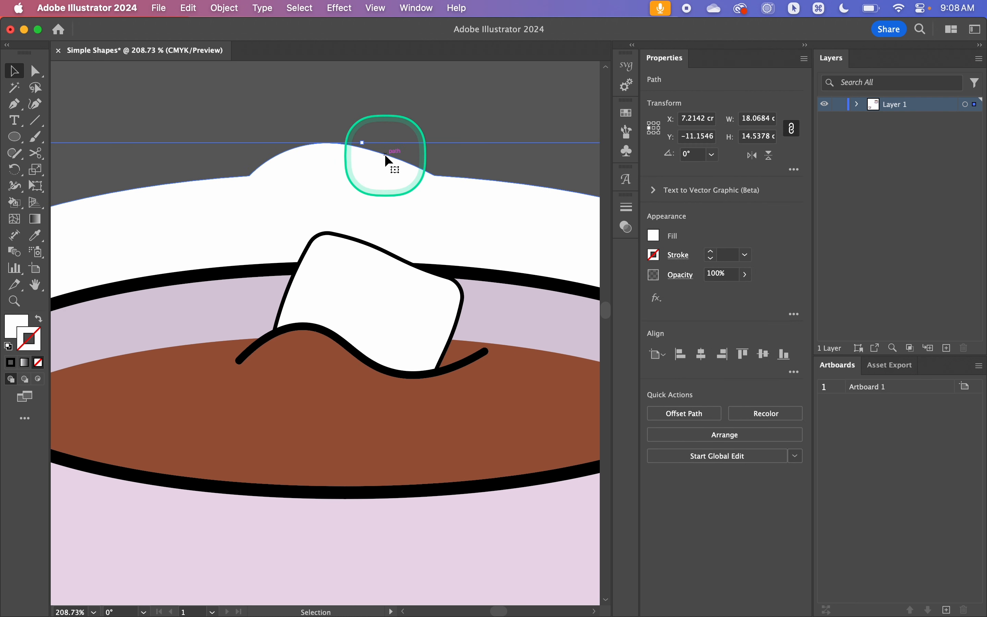
{"action": "key", "text": "a"}
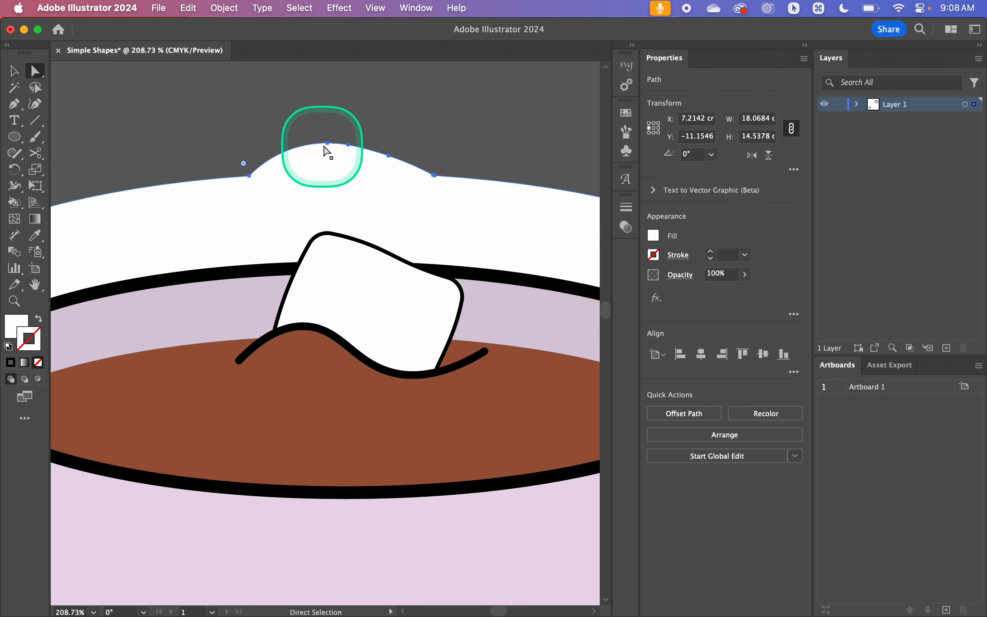
{"action": "scroll", "coordinate": [437, 180], "scroll_direction": "up", "scroll_amount": 2}
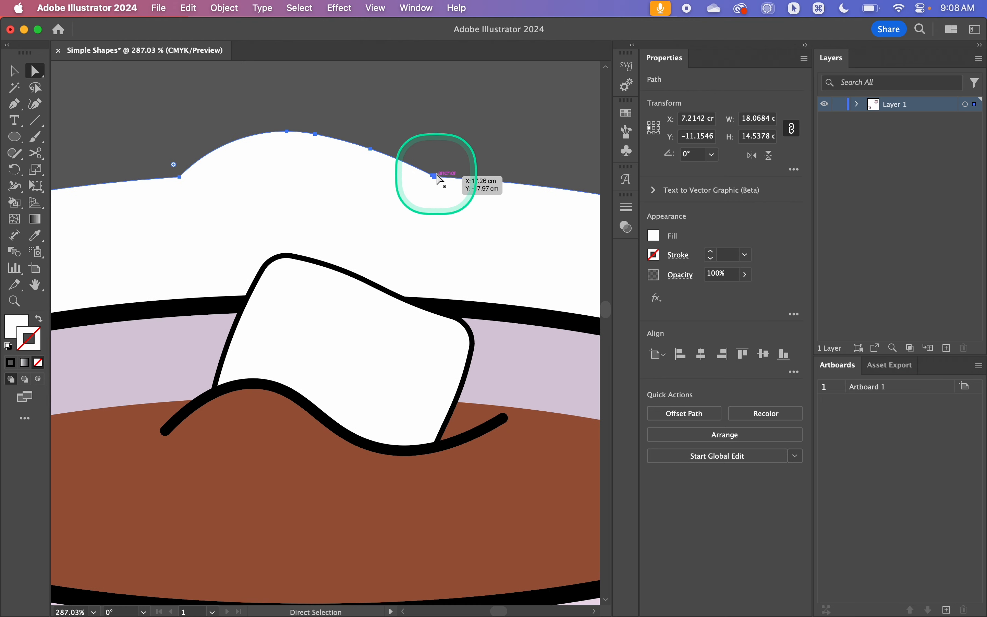
{"action": "scroll", "coordinate": [438, 180], "scroll_direction": "up", "scroll_amount": 5}
{"action": "scroll", "coordinate": [406, 190], "scroll_direction": "down", "scroll_amount": 2}
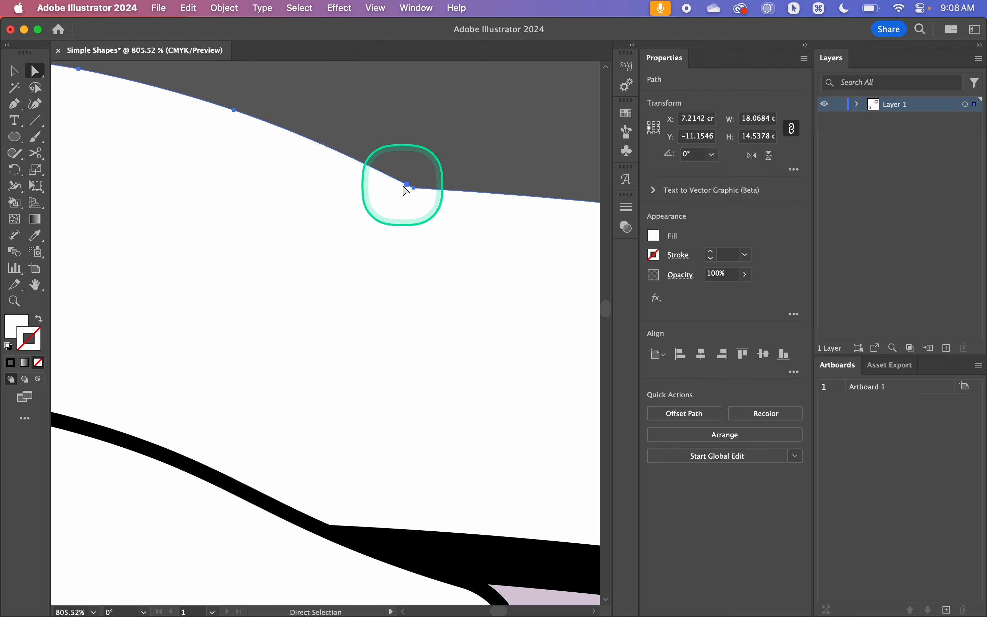
{"action": "scroll", "coordinate": [406, 190], "scroll_direction": "down", "scroll_amount": 4}
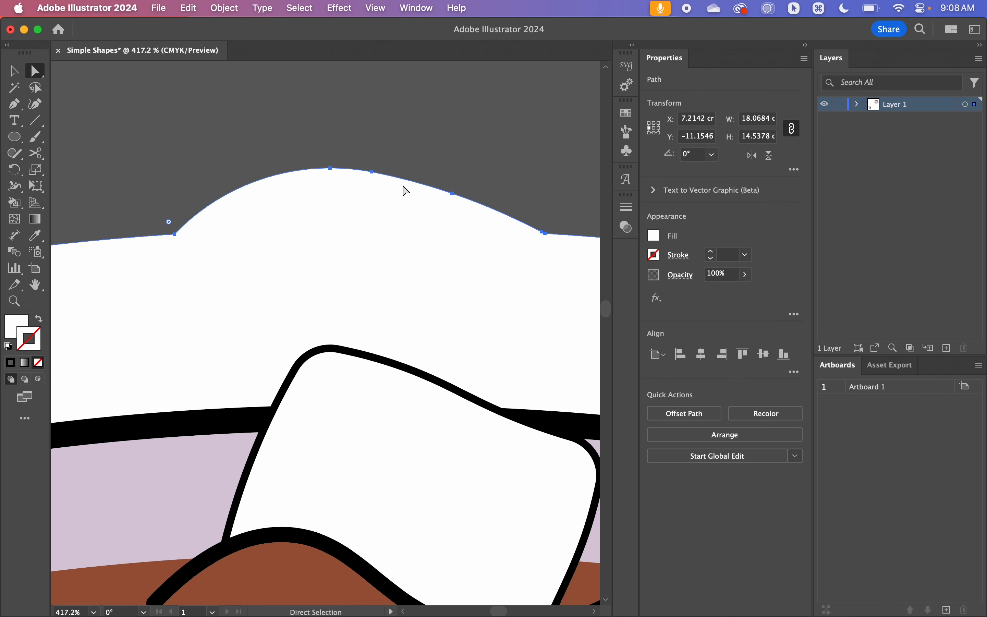
{"action": "key", "text": "minus"}
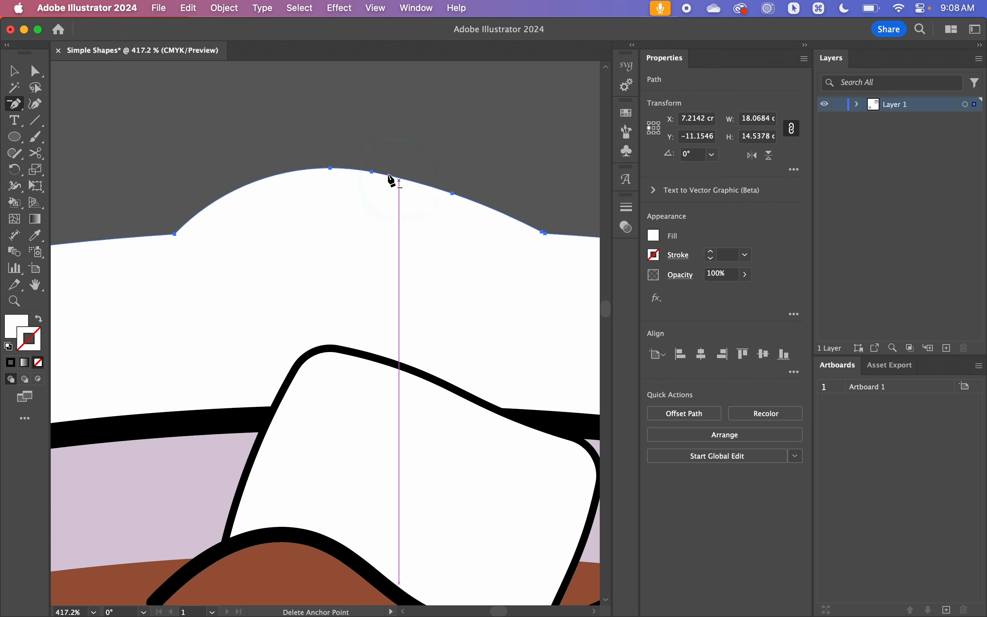
{"action": "left_click", "coordinate": [331, 168]}
{"action": "left_click", "coordinate": [330, 168]}
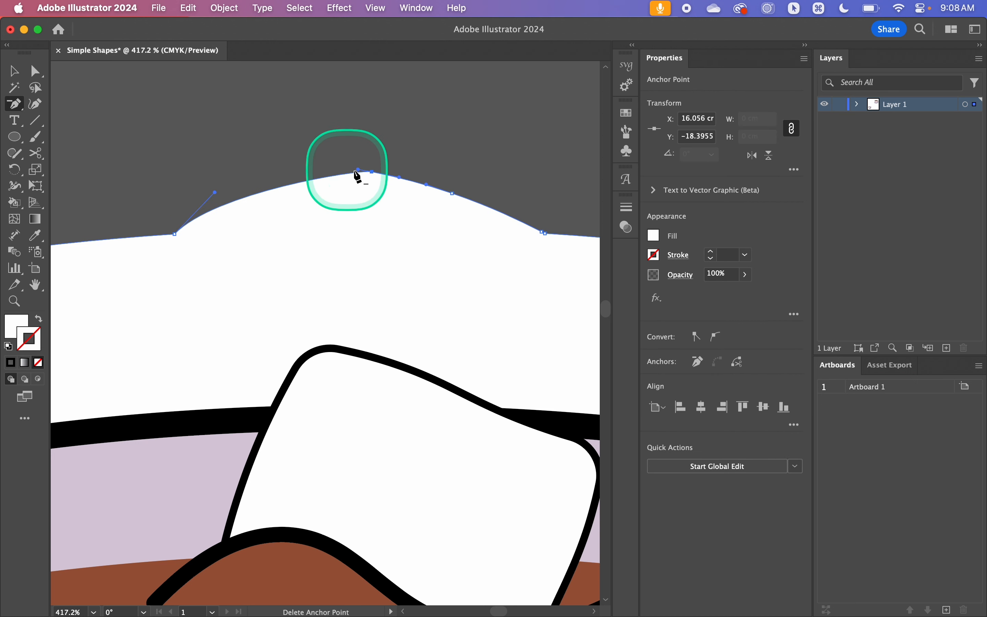
{"action": "left_click", "coordinate": [455, 192]}
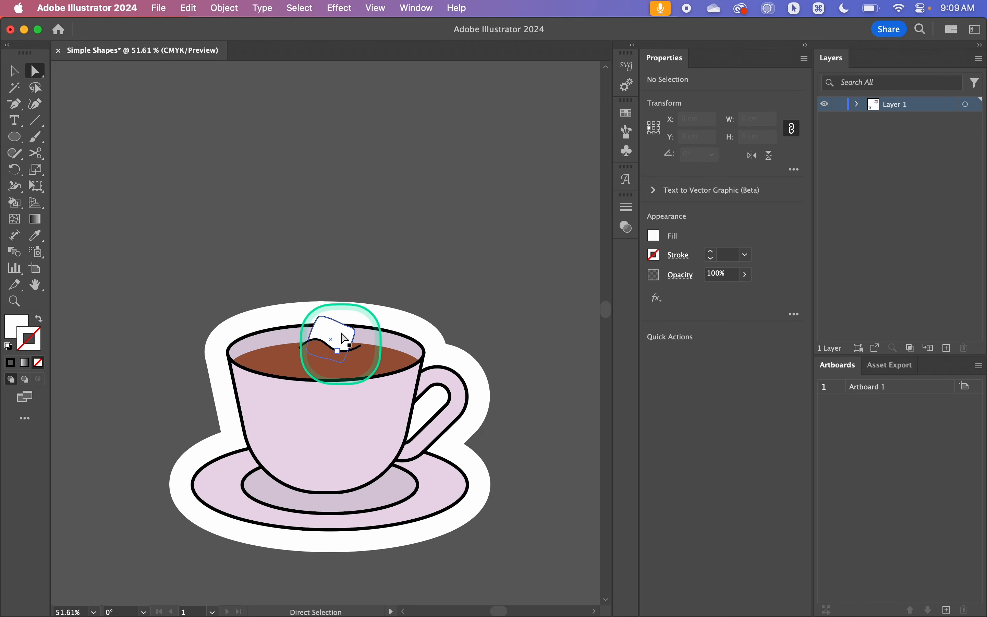
{"action": "key", "text": "v"}
Examine the finished teacup sticker and its smoothed white border up close and from farther away.
{"action": "scroll", "coordinate": [573, 347], "scroll_direction": "down", "scroll_amount": 3}
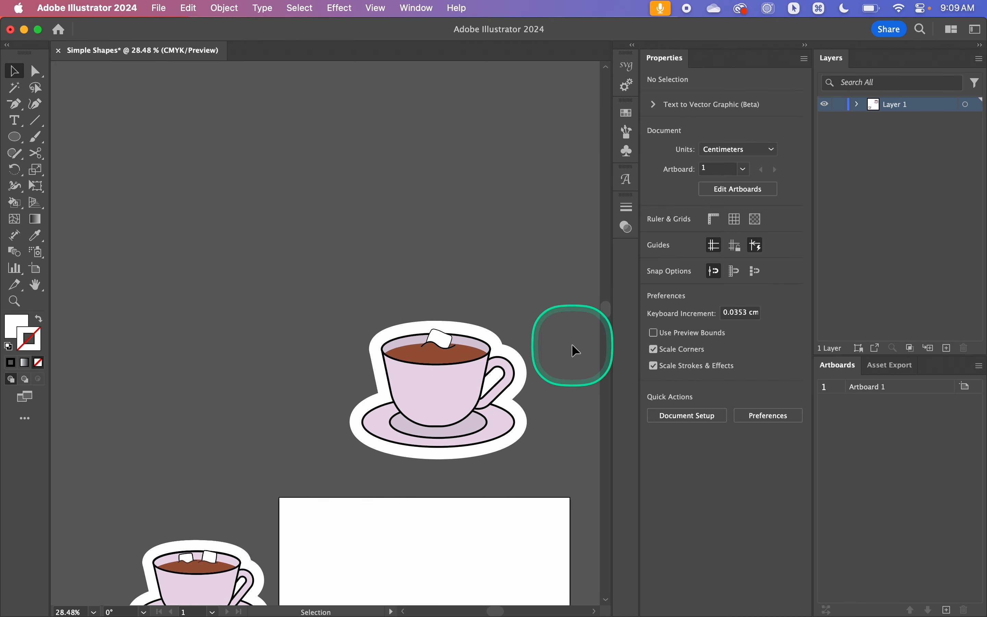
{"action": "scroll", "coordinate": [424, 388], "scroll_direction": "right", "scroll_amount": 5}
{"action": "scroll", "coordinate": [442, 417], "scroll_direction": "down", "scroll_amount": 5}
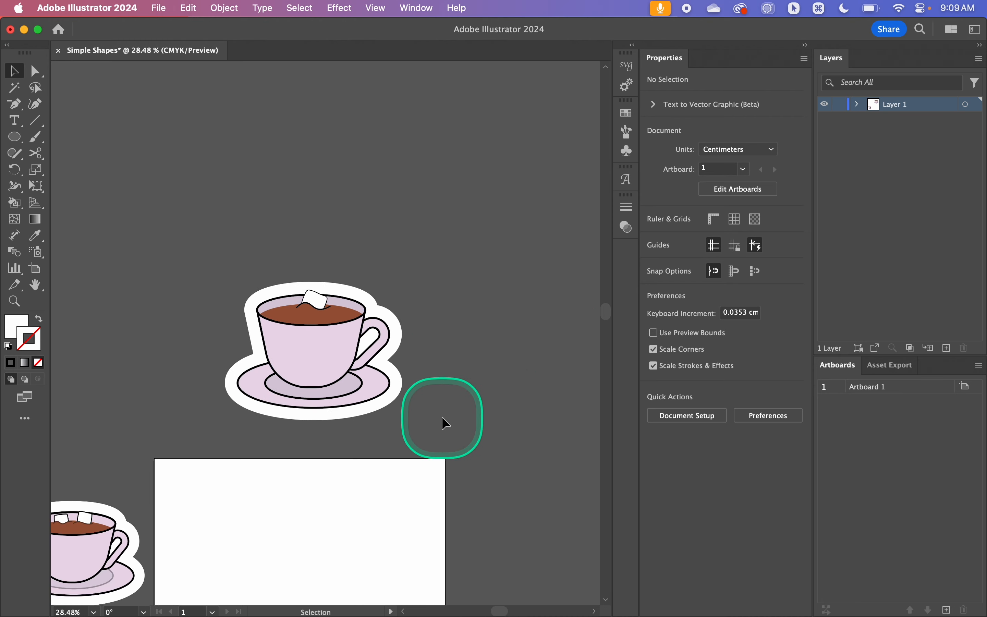
{"action": "scroll", "coordinate": [392, 412], "scroll_direction": "up", "scroll_amount": 4}
{"action": "scroll", "coordinate": [391, 410], "scroll_direction": "up", "scroll_amount": 3}
{"action": "scroll", "coordinate": [367, 449], "scroll_direction": "up", "scroll_amount": 1}
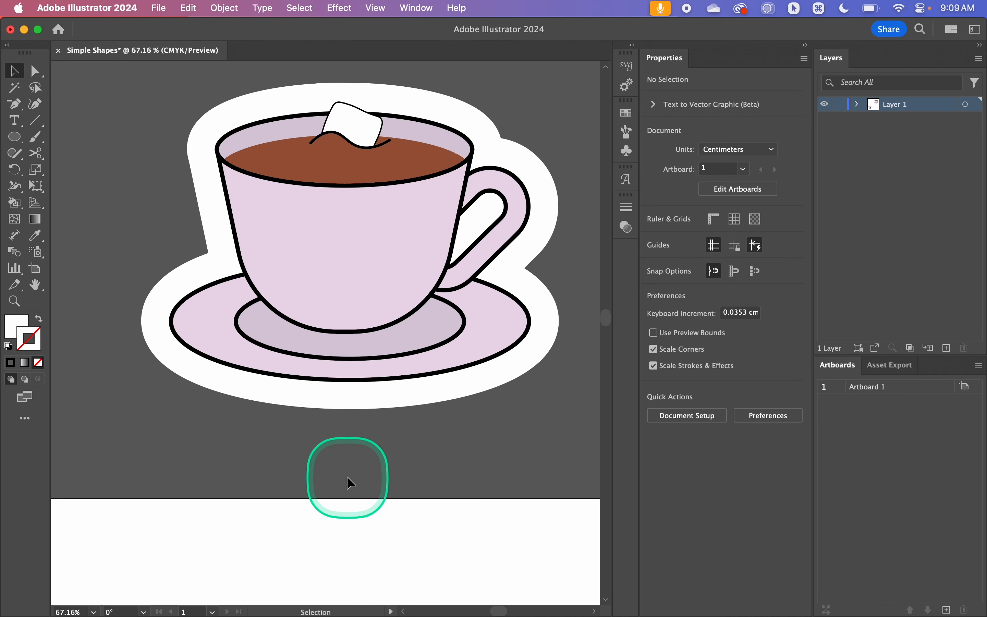
{"action": "scroll", "coordinate": [349, 483], "scroll_direction": "down", "scroll_amount": 3}
{"action": "scroll", "coordinate": [347, 477], "scroll_direction": "down", "scroll_amount": 3}
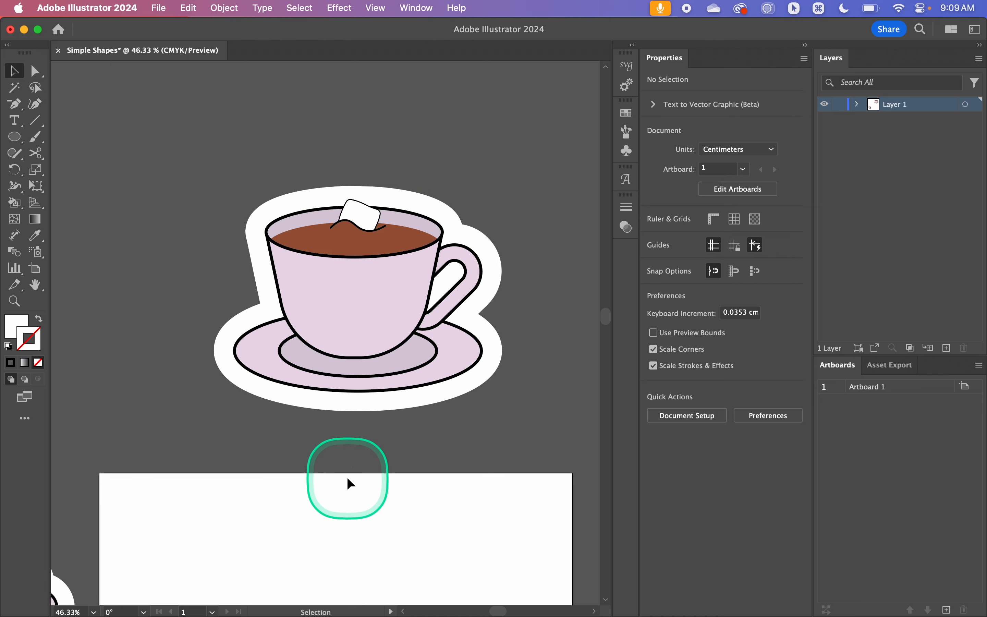
{"action": "scroll", "coordinate": [347, 477], "scroll_direction": "up", "scroll_amount": 4}
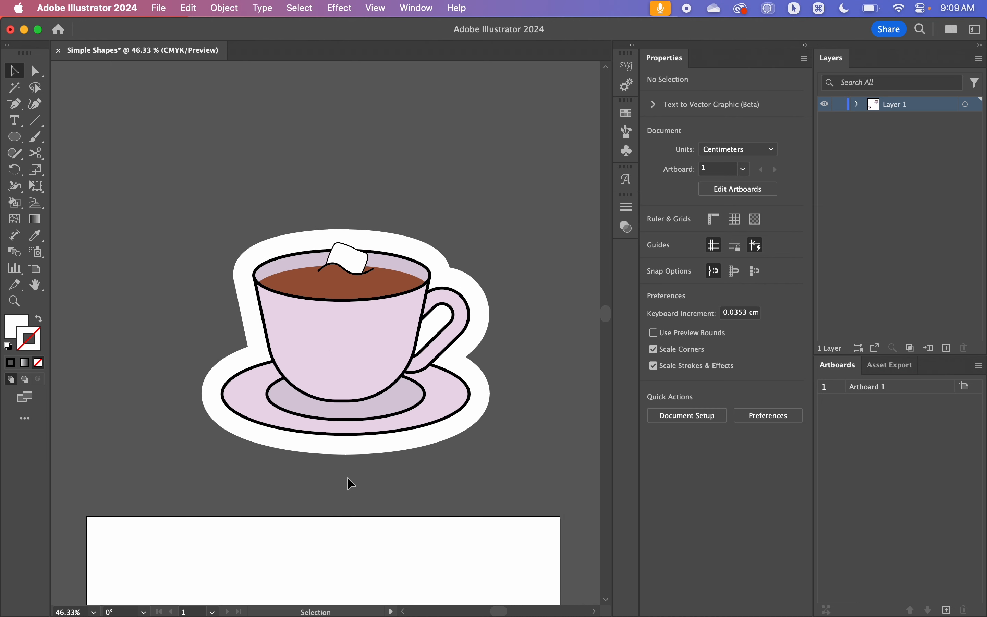